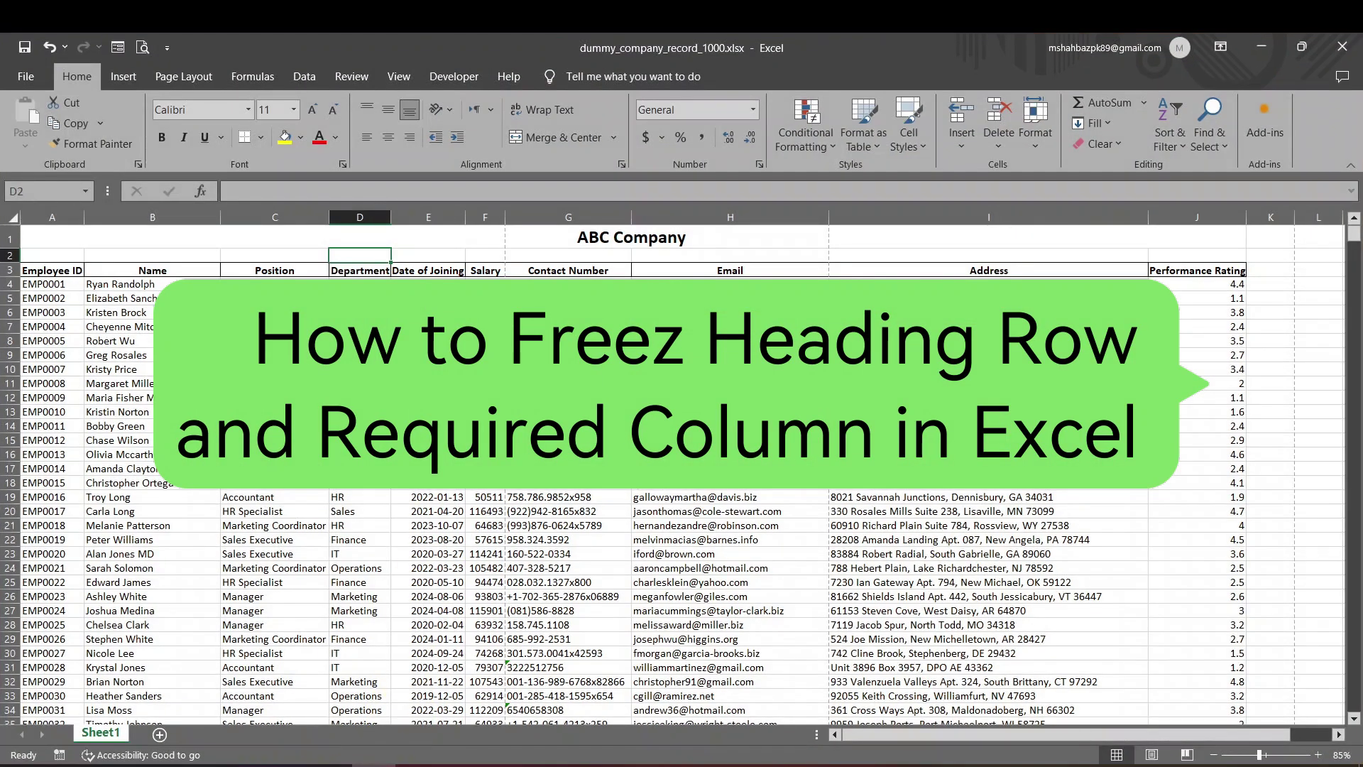
- Examine the employee records far down the sheet for visible column headings, and return to the sheet's first cell
{"action": "scroll", "coordinate": [472, 304], "scroll_direction": "right", "scroll_amount": 2}
{"action": "scroll", "coordinate": [474, 334], "scroll_direction": "up", "scroll_amount": 2}
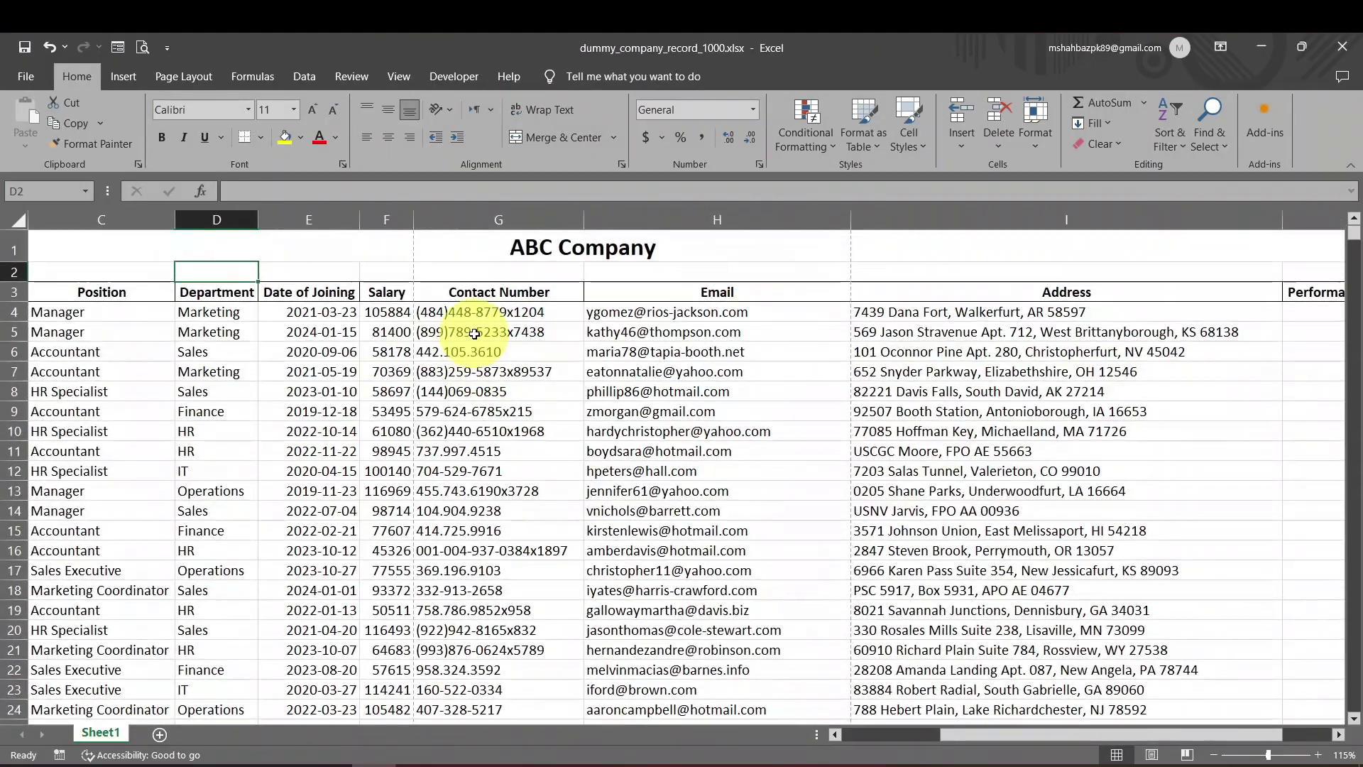
{"action": "scroll", "coordinate": [475, 334], "scroll_direction": "down", "scroll_amount": 16}
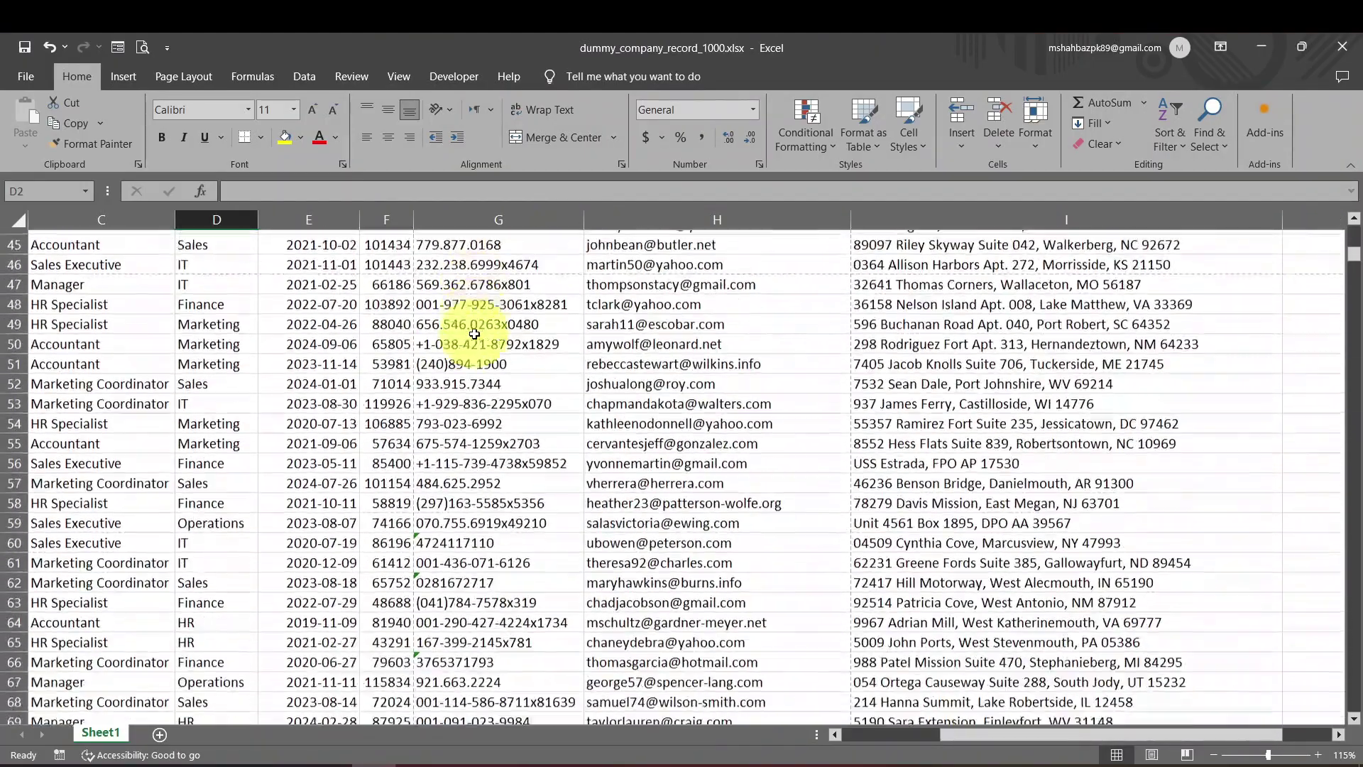
{"action": "scroll", "coordinate": [475, 333], "scroll_direction": "down", "scroll_amount": 8}
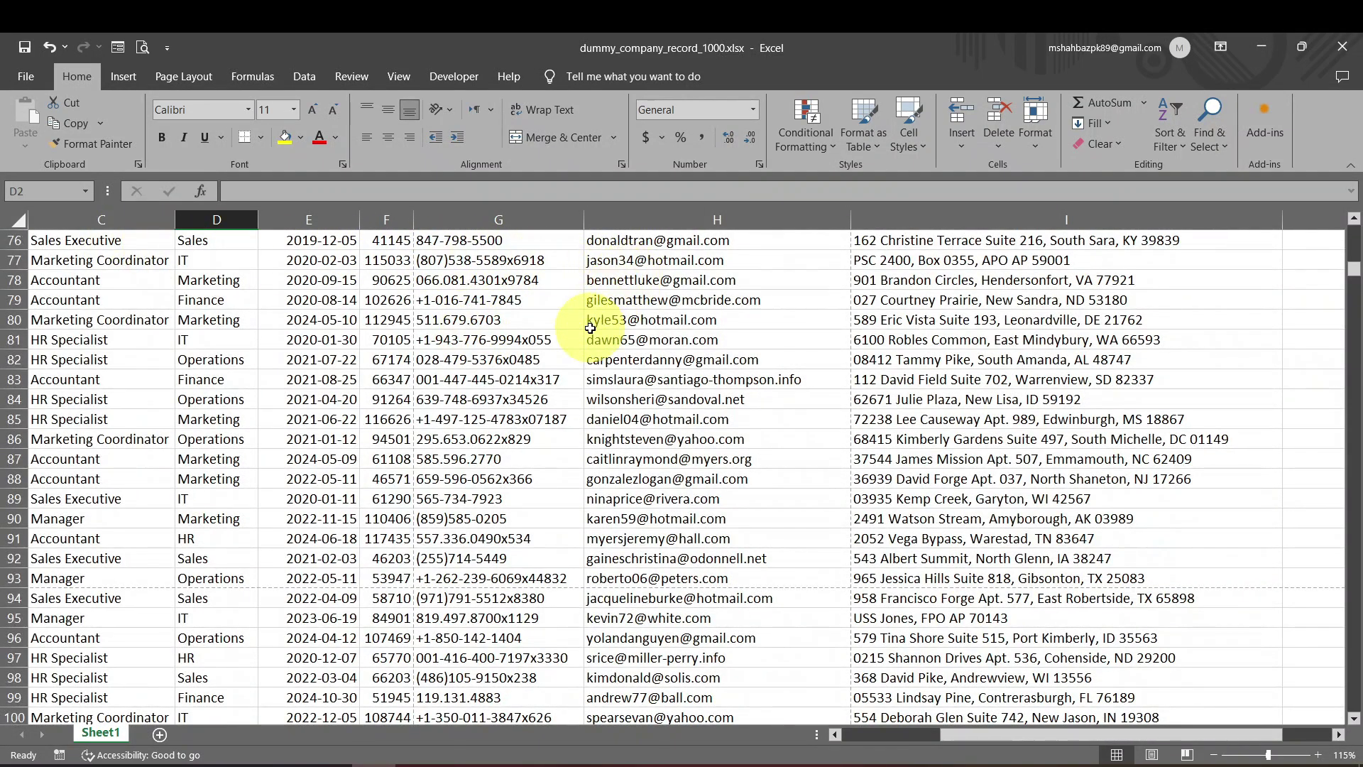
{"action": "scroll", "coordinate": [590, 328], "scroll_direction": "down", "scroll_amount": 20}
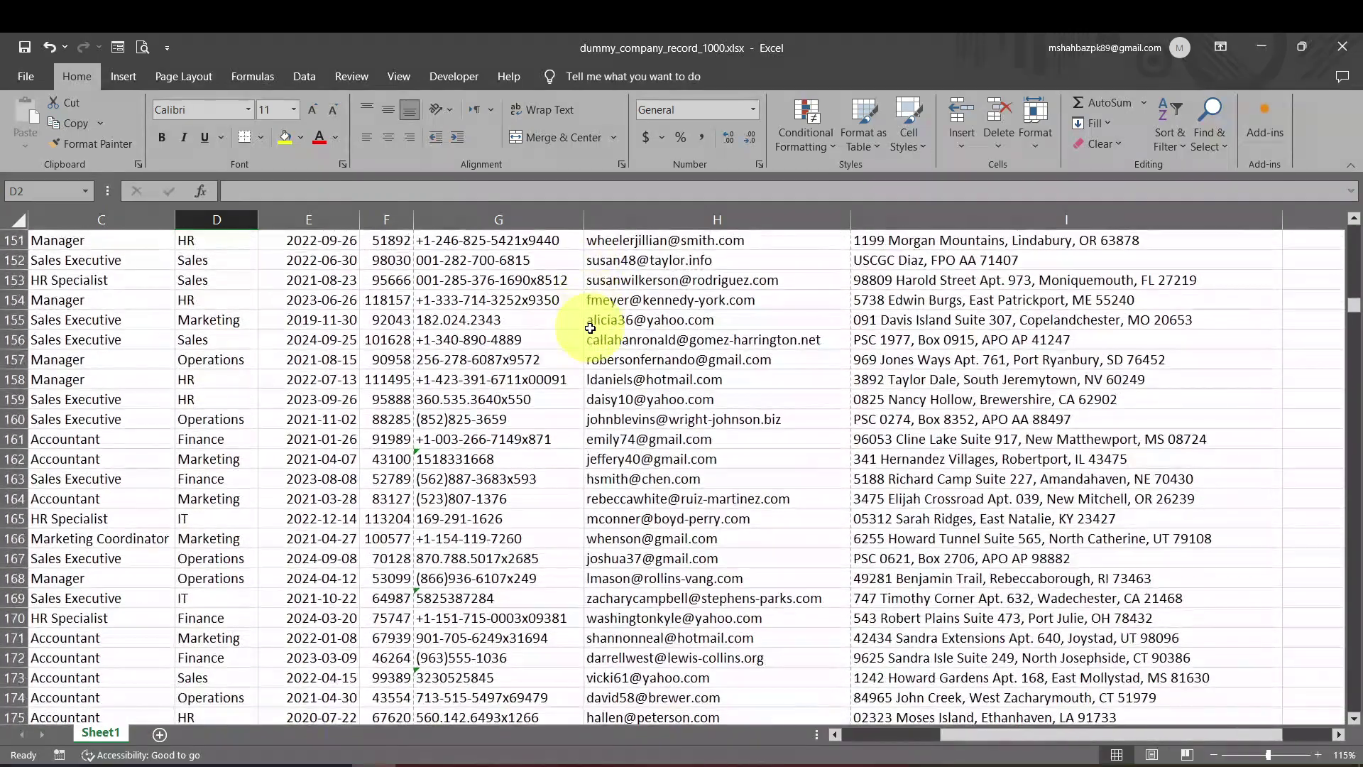
{"action": "left_click", "coordinate": [1018, 559]}
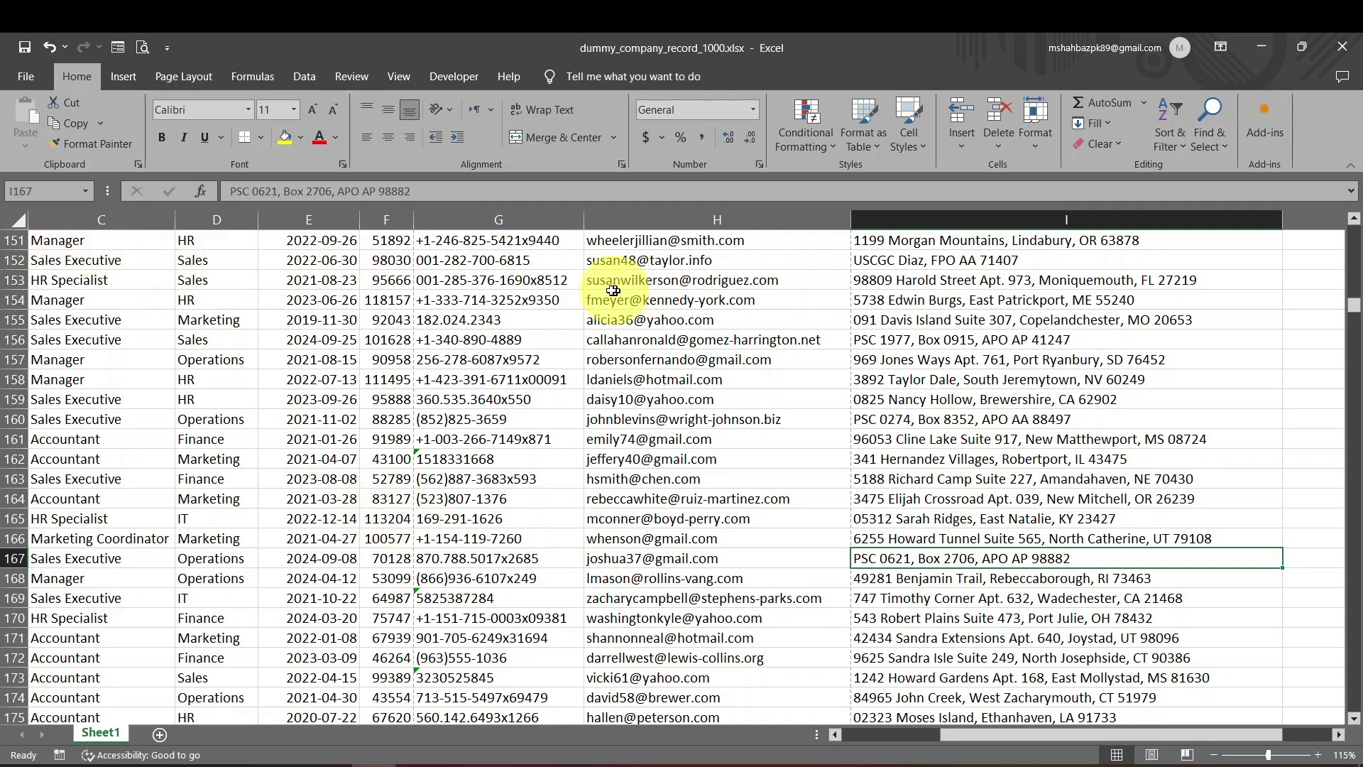
{"action": "scroll", "coordinate": [554, 313], "scroll_direction": "down", "scroll_amount": 15}
{"action": "scroll", "coordinate": [553, 313], "scroll_direction": "down", "scroll_amount": 20}
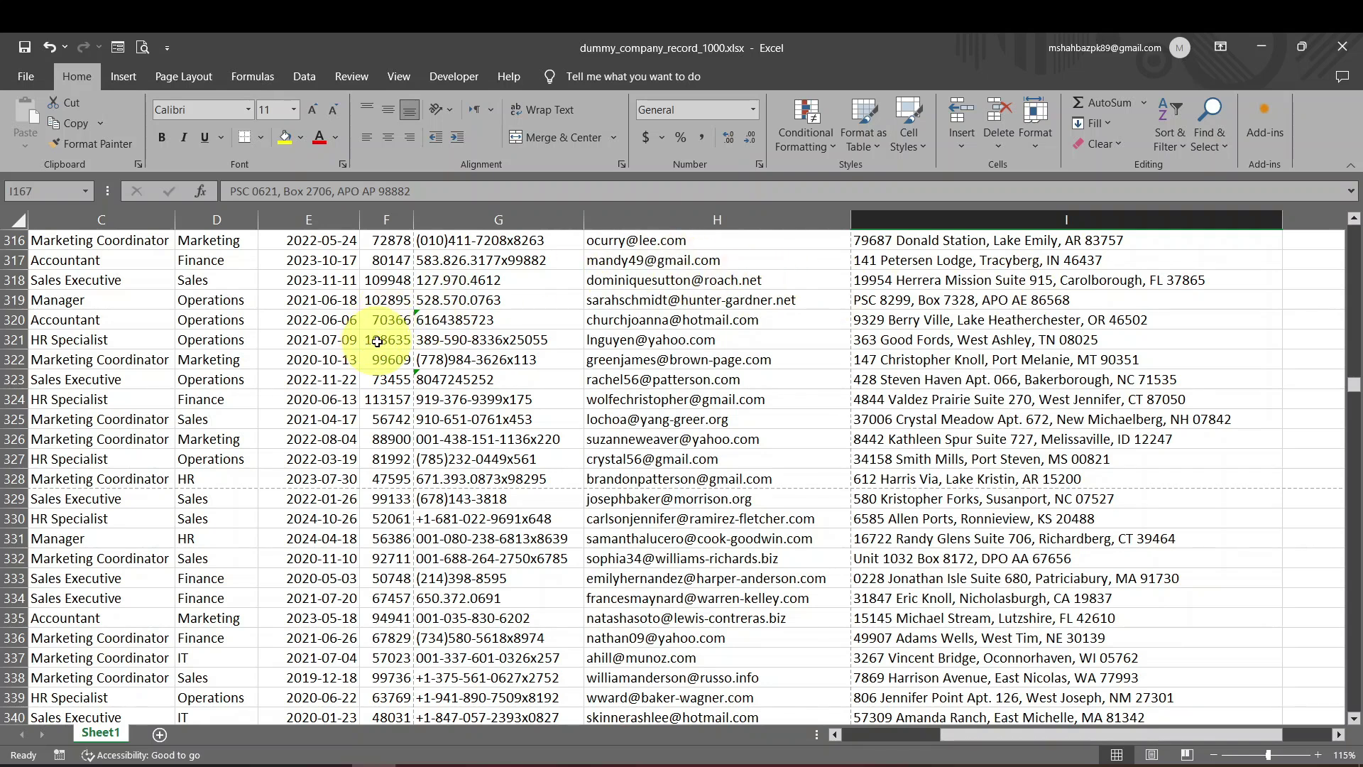
{"action": "key", "text": "ctrl+Home"}
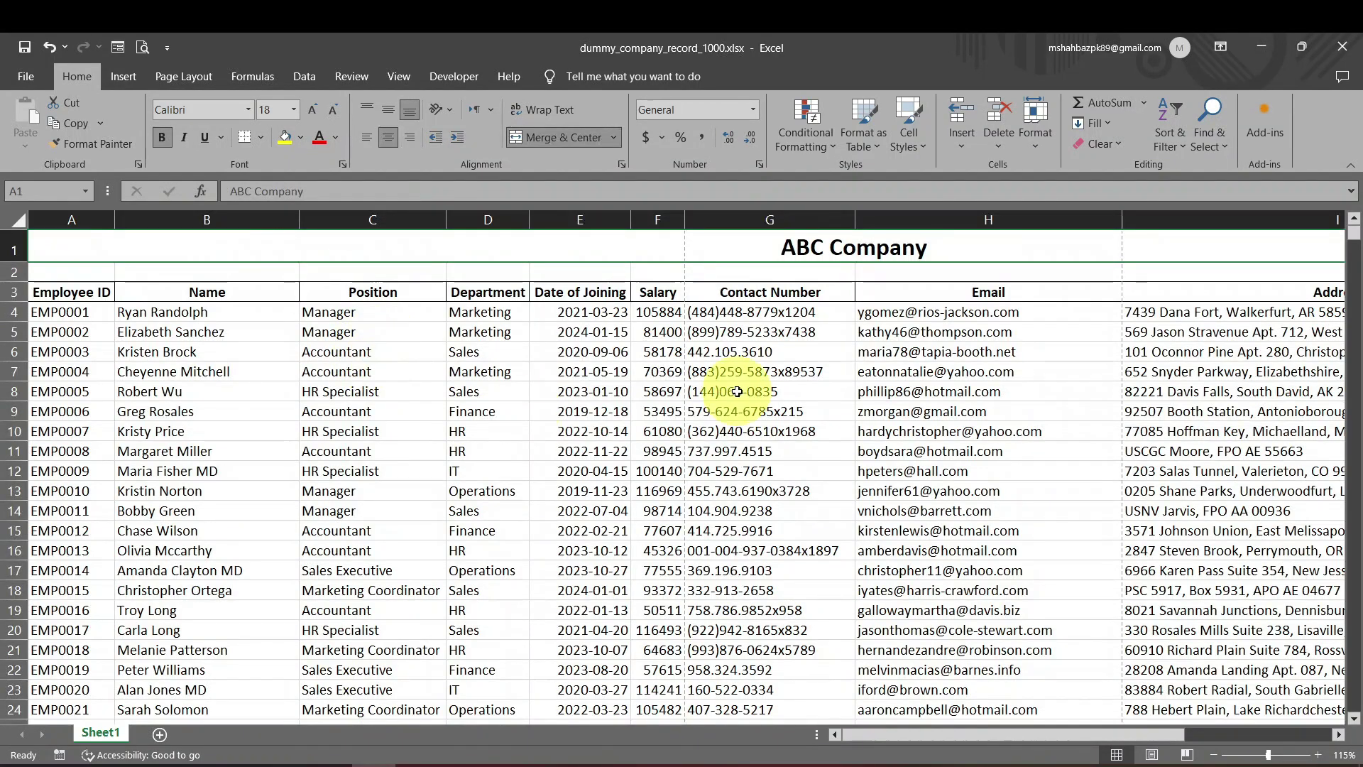
- Enlarge the sheet view to 145% and check the Employee ID column from its last record back to its heading
{"action": "scroll", "coordinate": [677, 374], "scroll_direction": "down", "scroll_amount": 1, "text": "ctrl"}
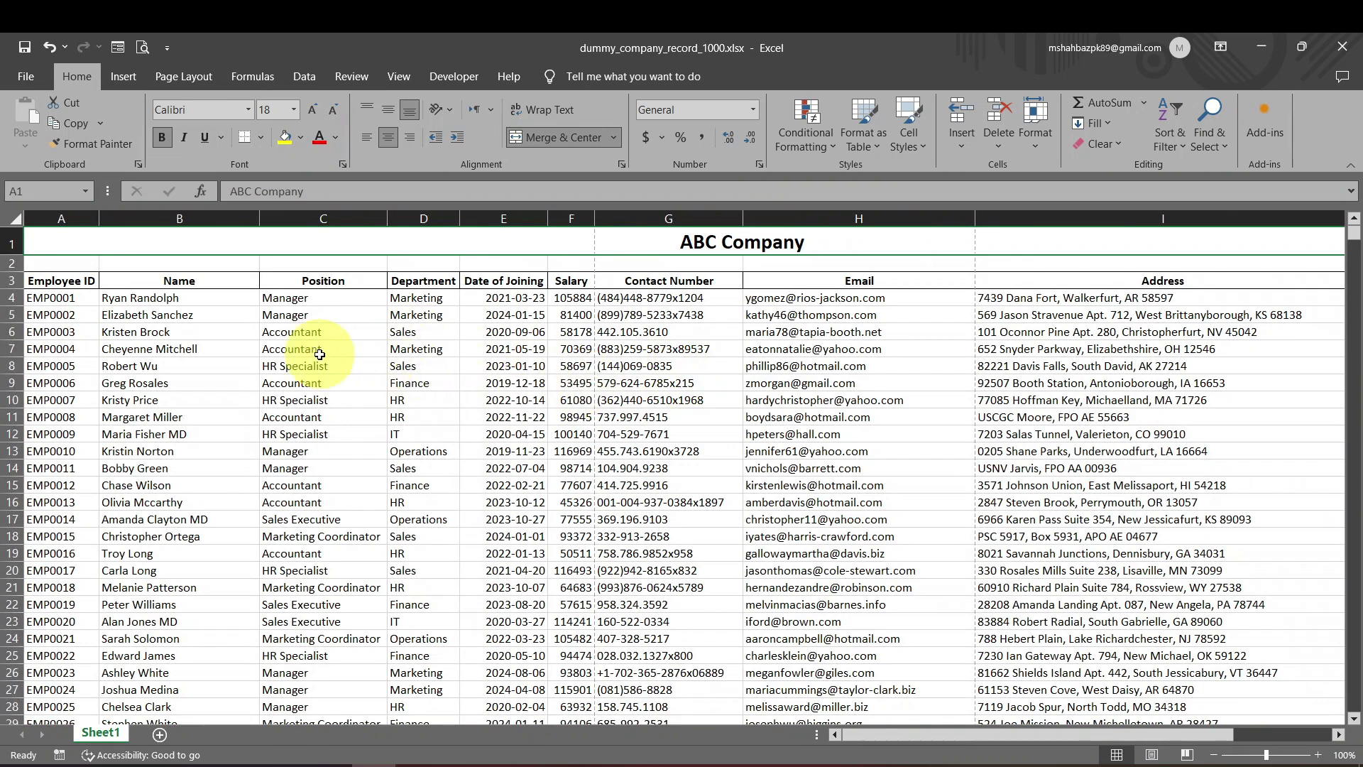
{"action": "scroll", "coordinate": [326, 366], "scroll_direction": "up", "scroll_amount": 2, "text": "ctrl"}
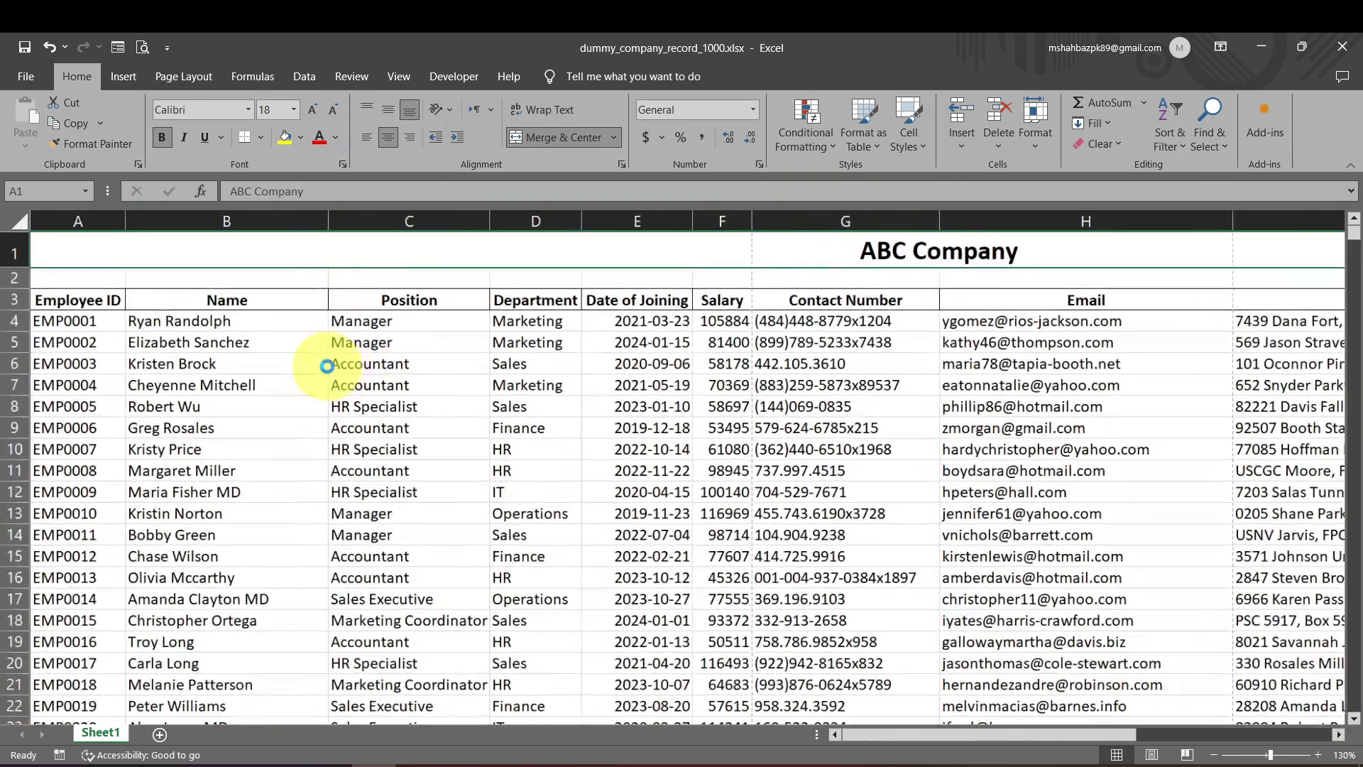
{"action": "scroll", "coordinate": [326, 366], "scroll_direction": "up", "scroll_amount": 2, "text": "ctrl"}
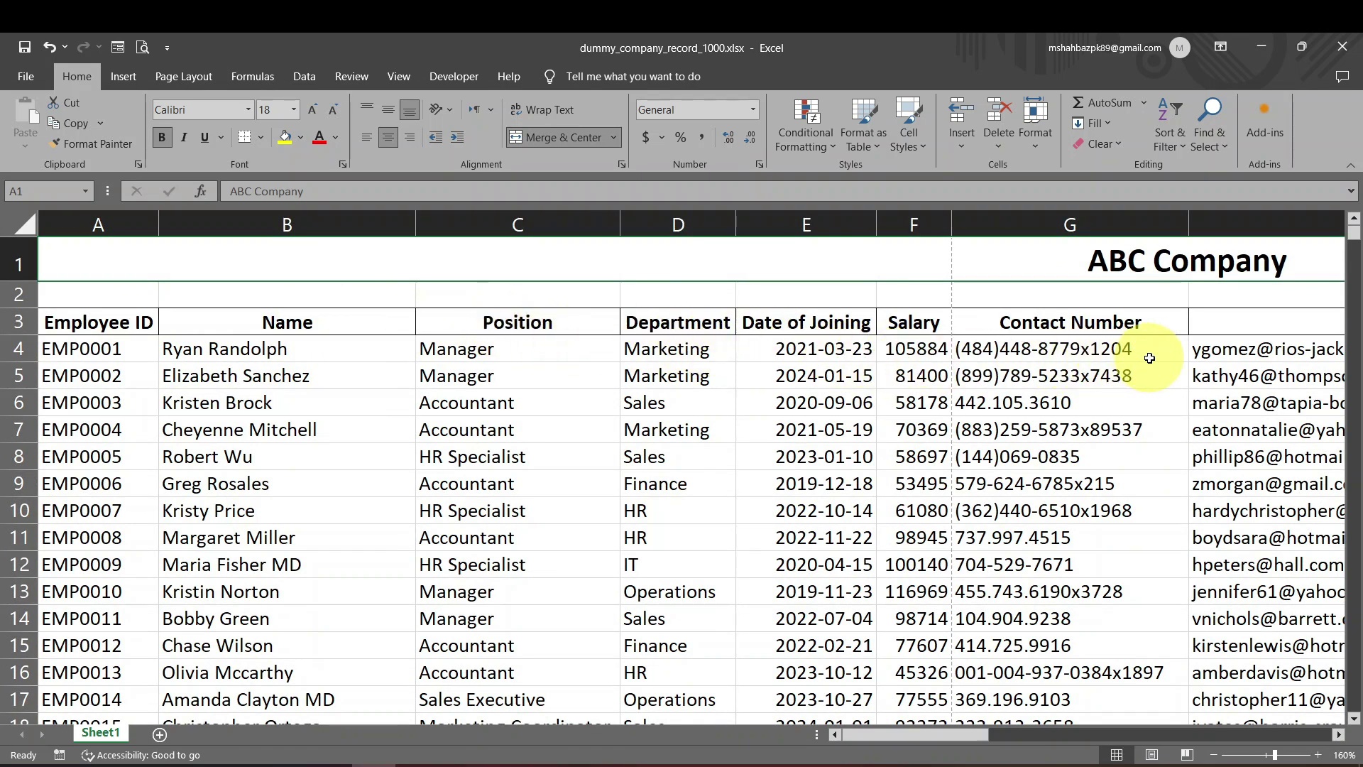
{"action": "scroll", "coordinate": [1148, 357], "scroll_direction": "down", "scroll_amount": 2, "text": "ctrl"}
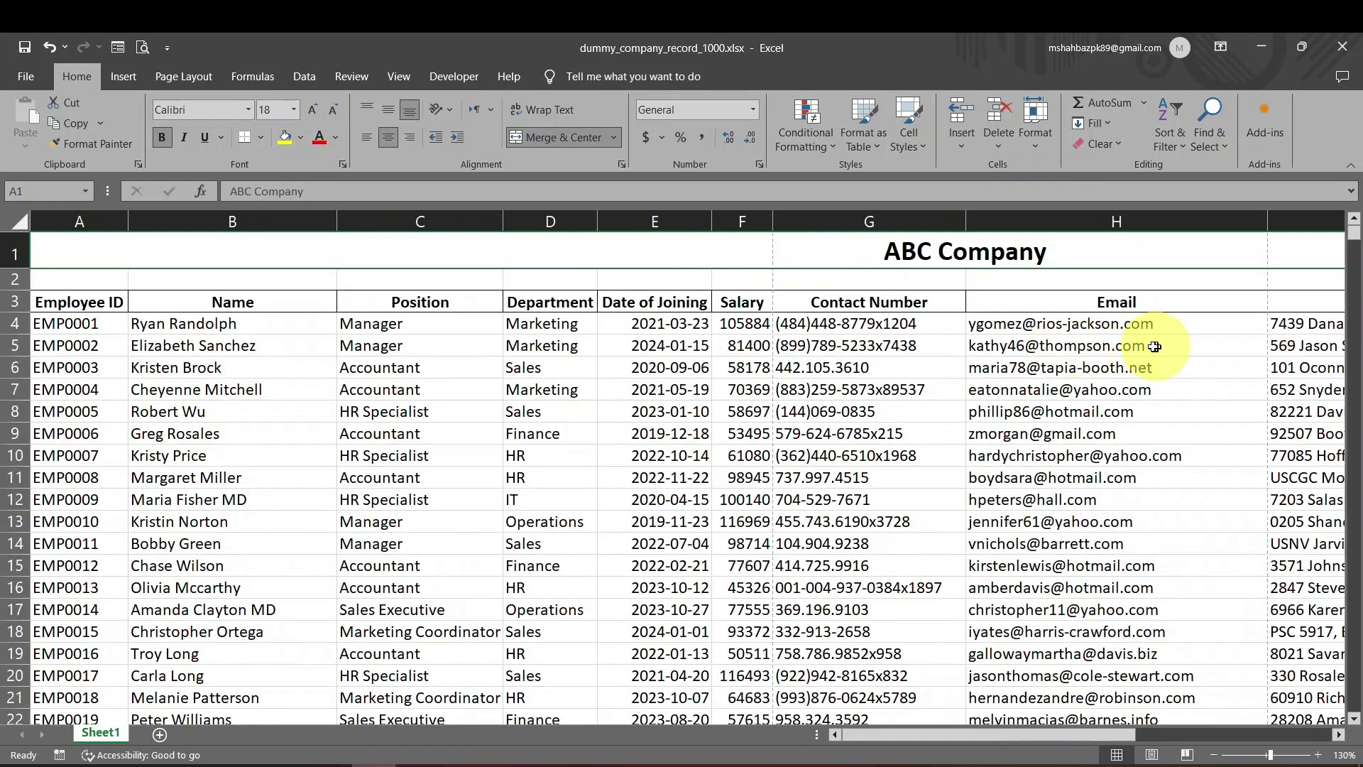
{"action": "scroll", "coordinate": [695, 342], "scroll_direction": "up", "scroll_amount": 1, "text": "ctrl"}
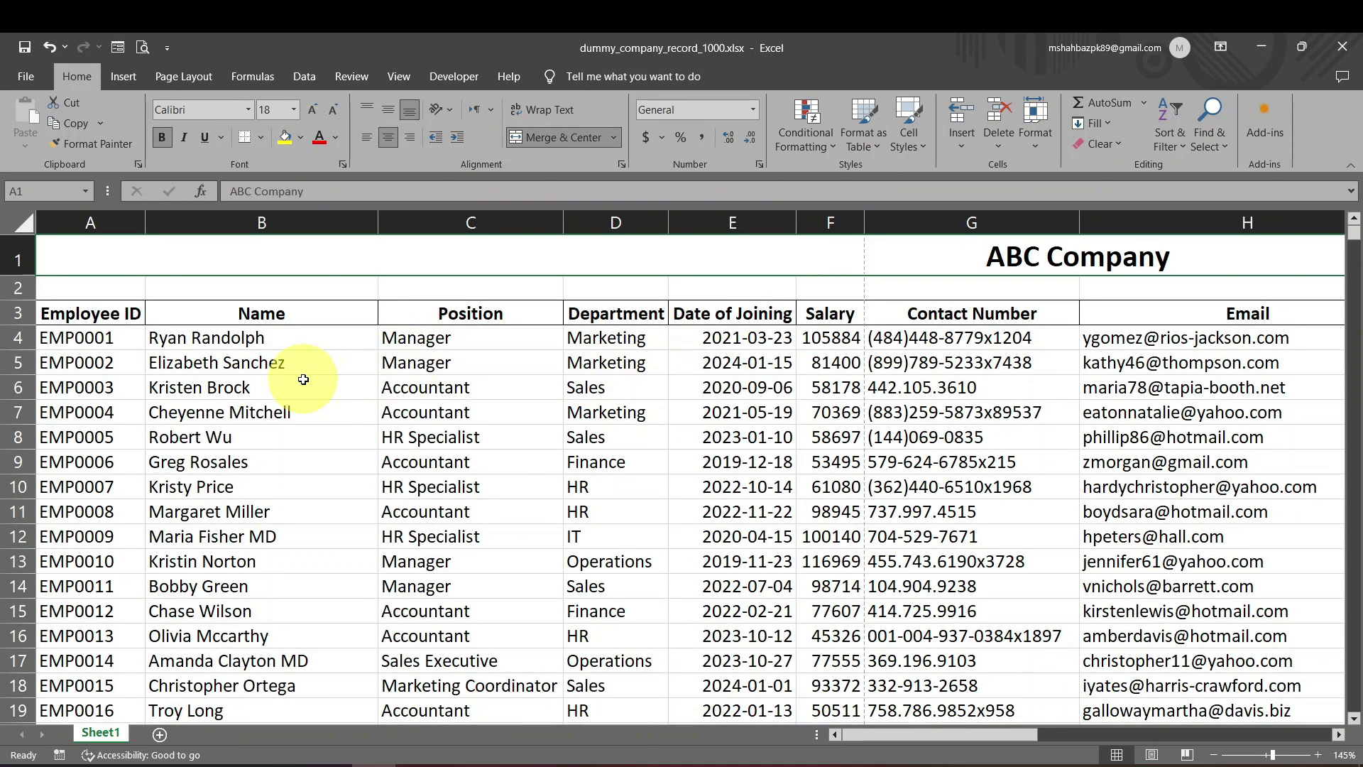
{"action": "left_click", "coordinate": [64, 387]}
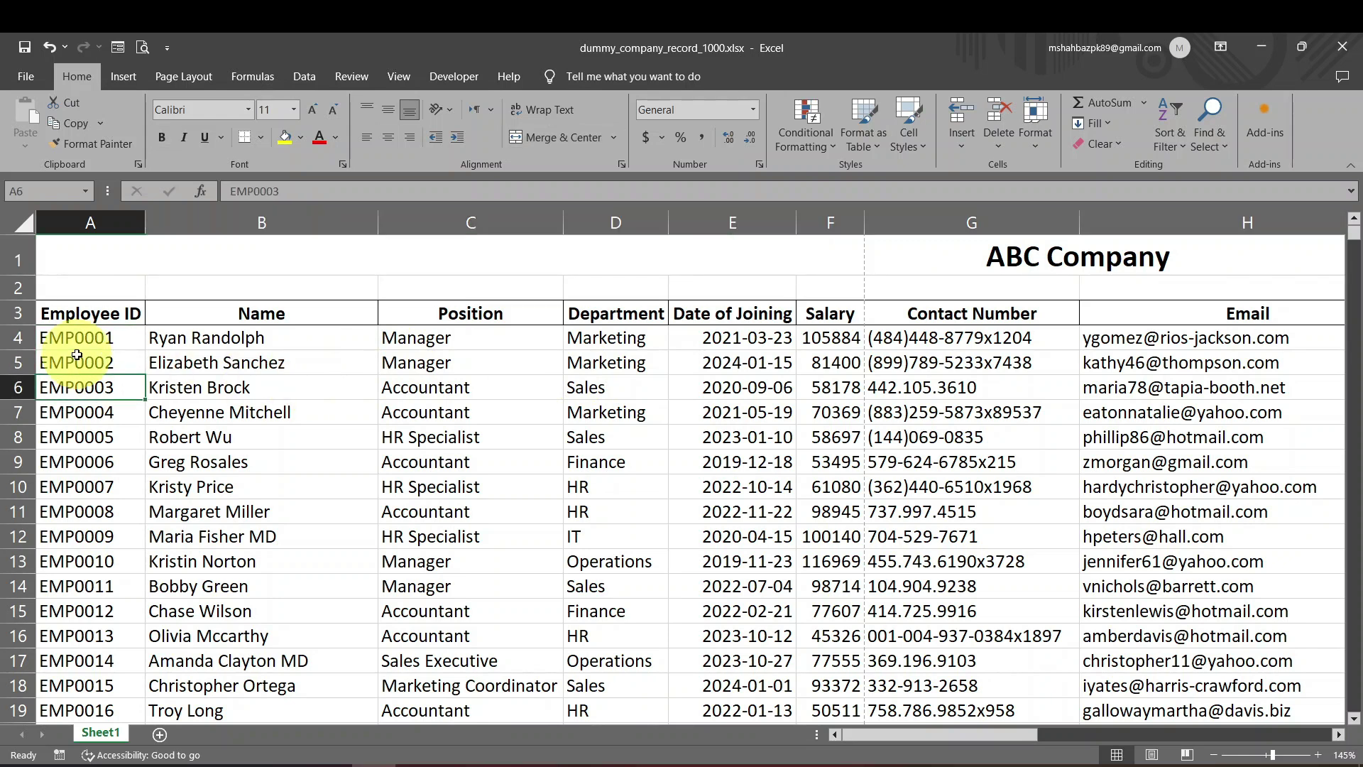
{"action": "key", "text": "ctrl+Down"}
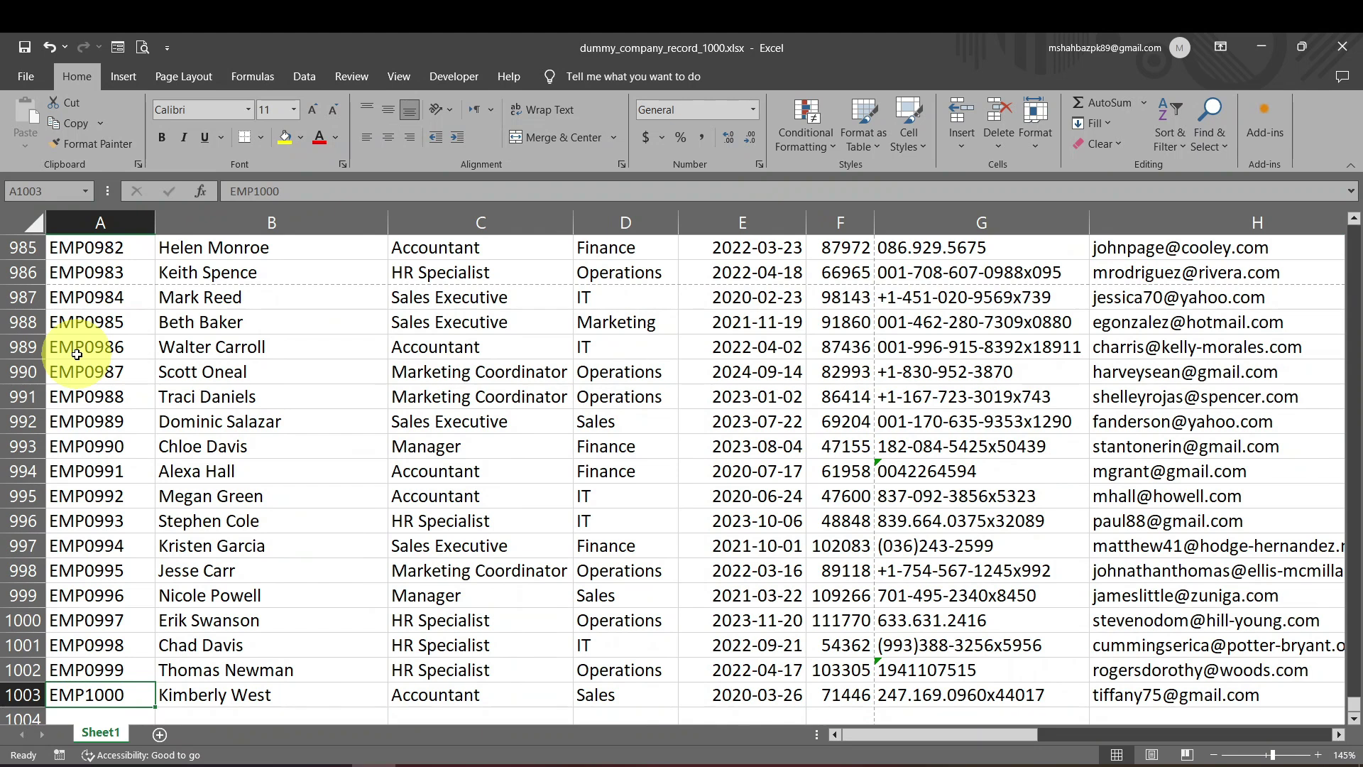
{"action": "key", "text": "ctrl+Up"}
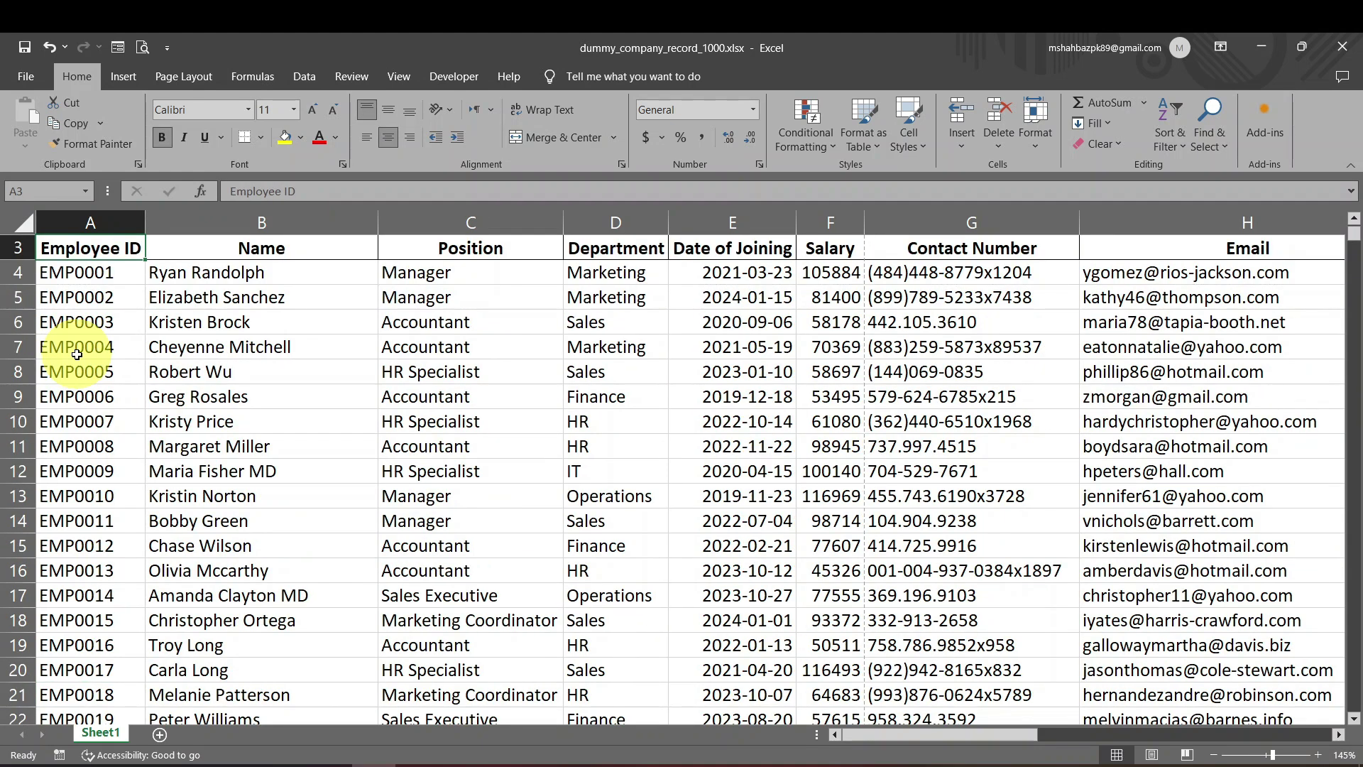
- Inspect the Name and Position entries in row 146, trace the Position column up to its heading, and return to cell A1
{"action": "scroll", "coordinate": [90, 341], "scroll_direction": "down", "scroll_amount": 20}
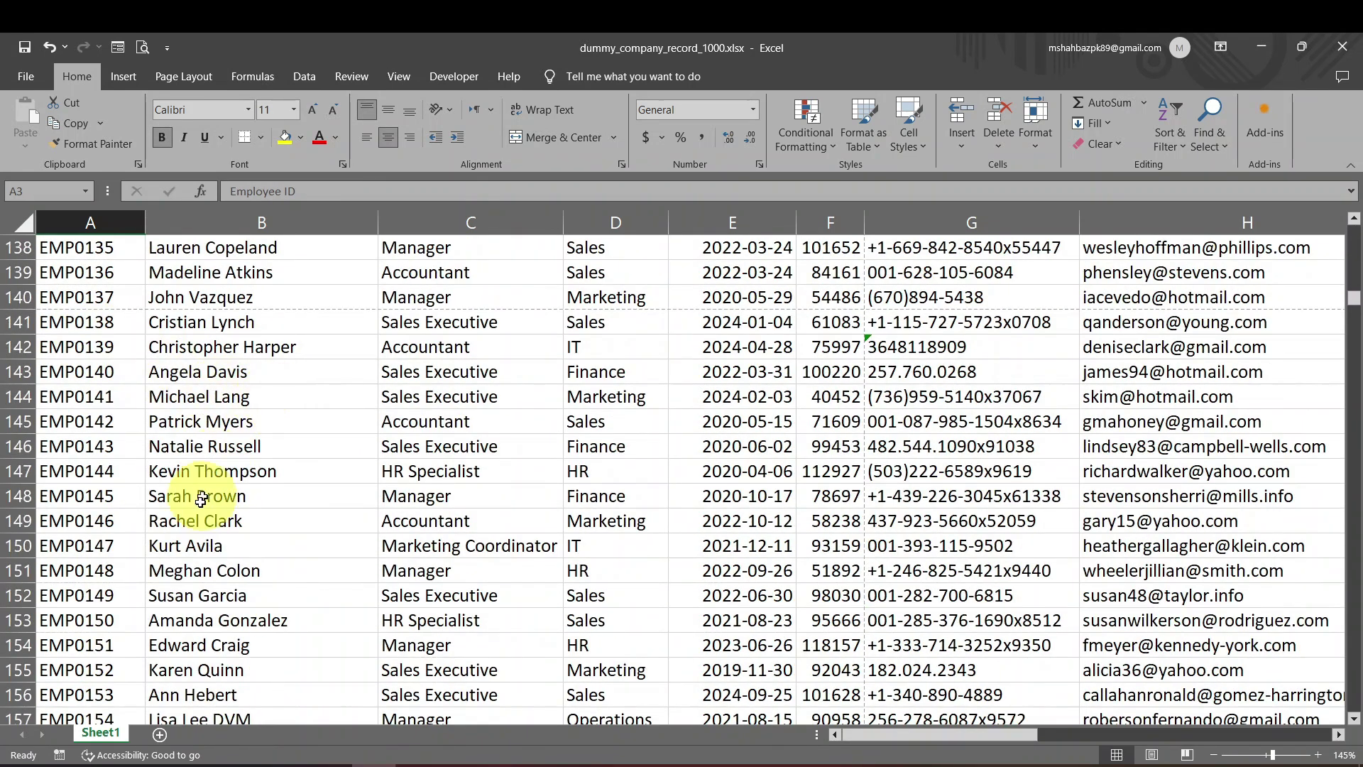
{"action": "left_click", "coordinate": [245, 445]}
{"action": "left_click", "coordinate": [450, 445]}
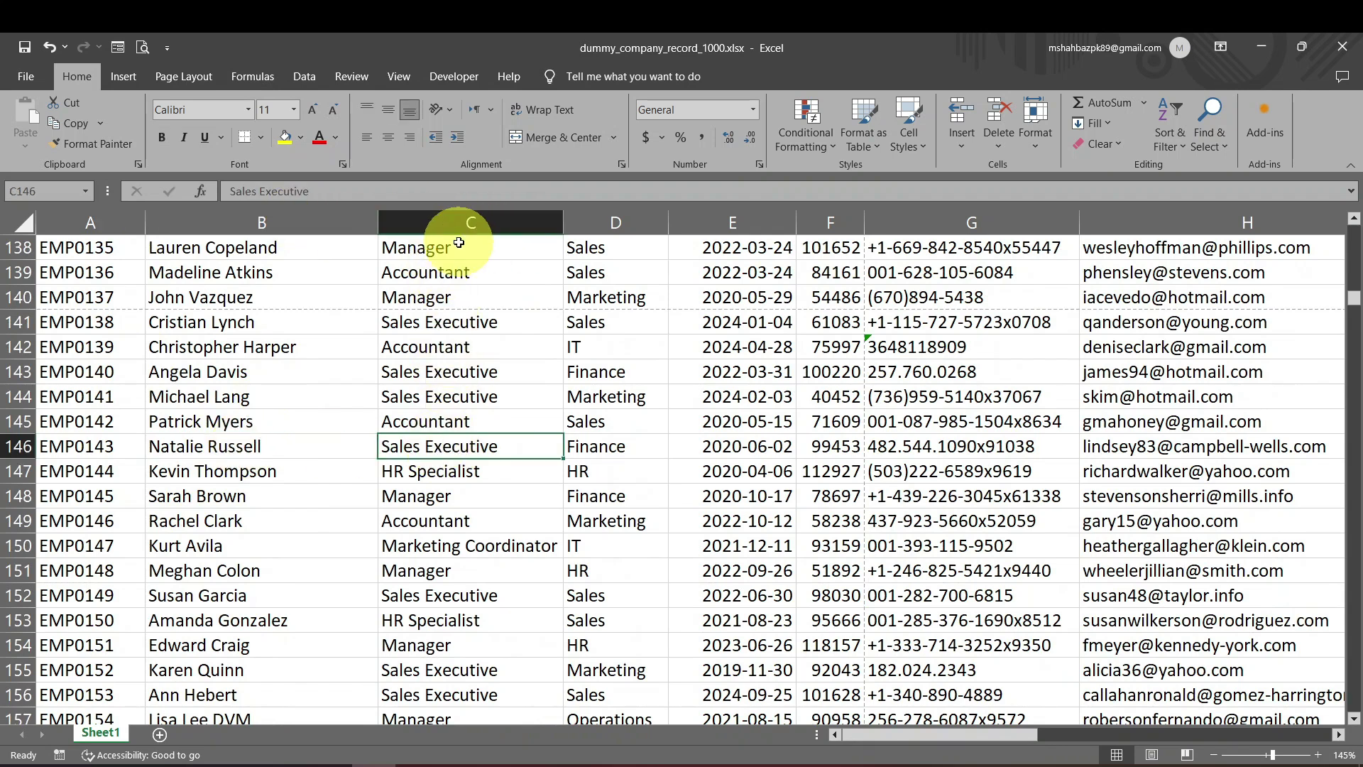
{"action": "key", "text": "ctrl+Up"}
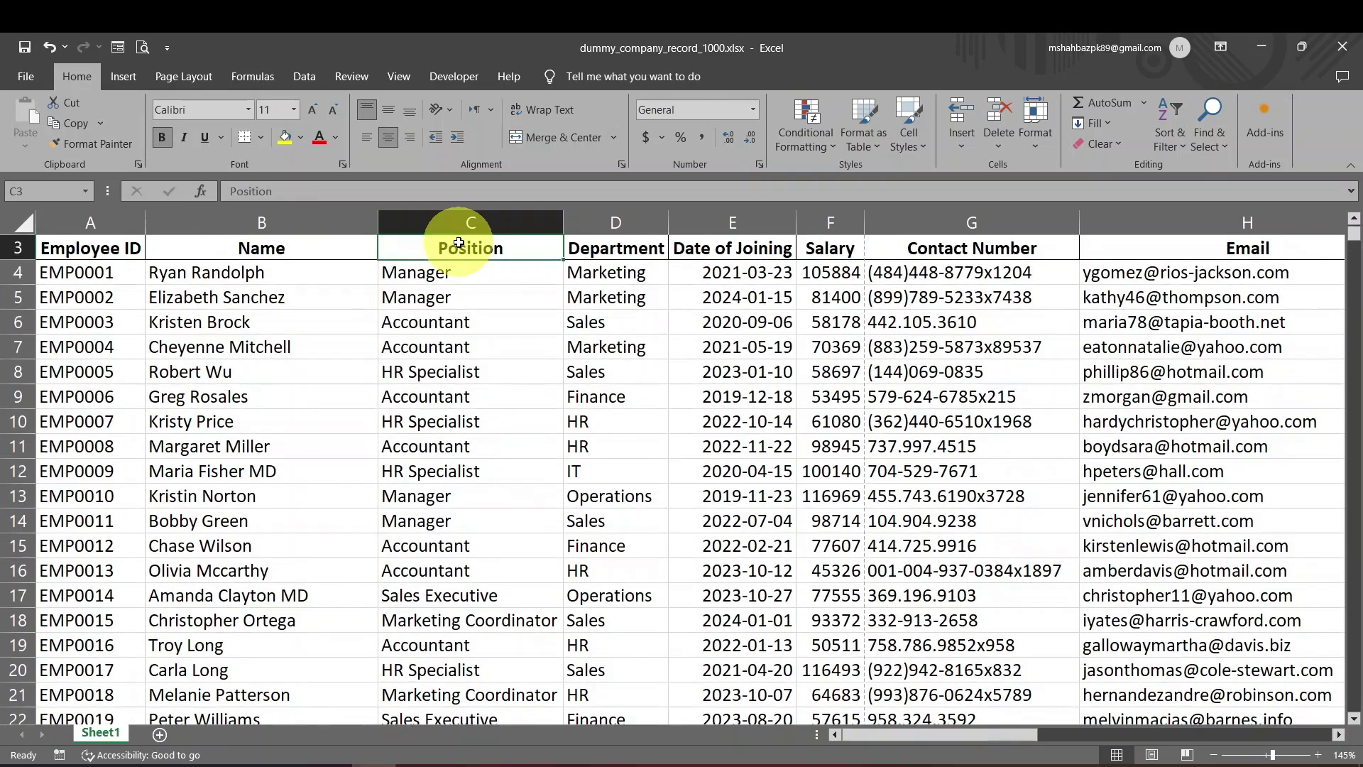
{"action": "key", "text": "Down"}
{"action": "key", "text": "Down"}
{"action": "key", "text": "Down"}
{"action": "key", "text": "ctrl+Home"}
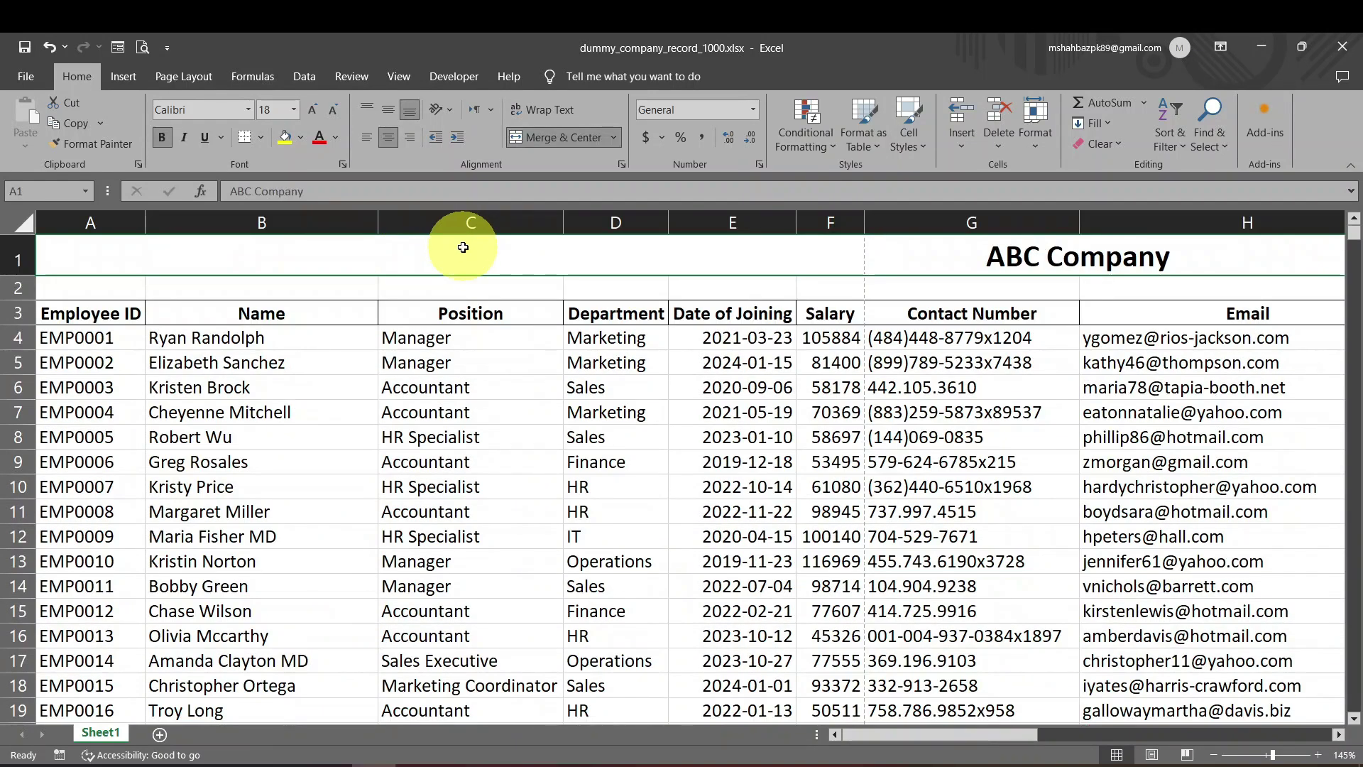
- Select the row 3 headings from Employee ID to Department and check whether they stay in view further down the list
{"action": "left_click", "coordinate": [497, 343]}
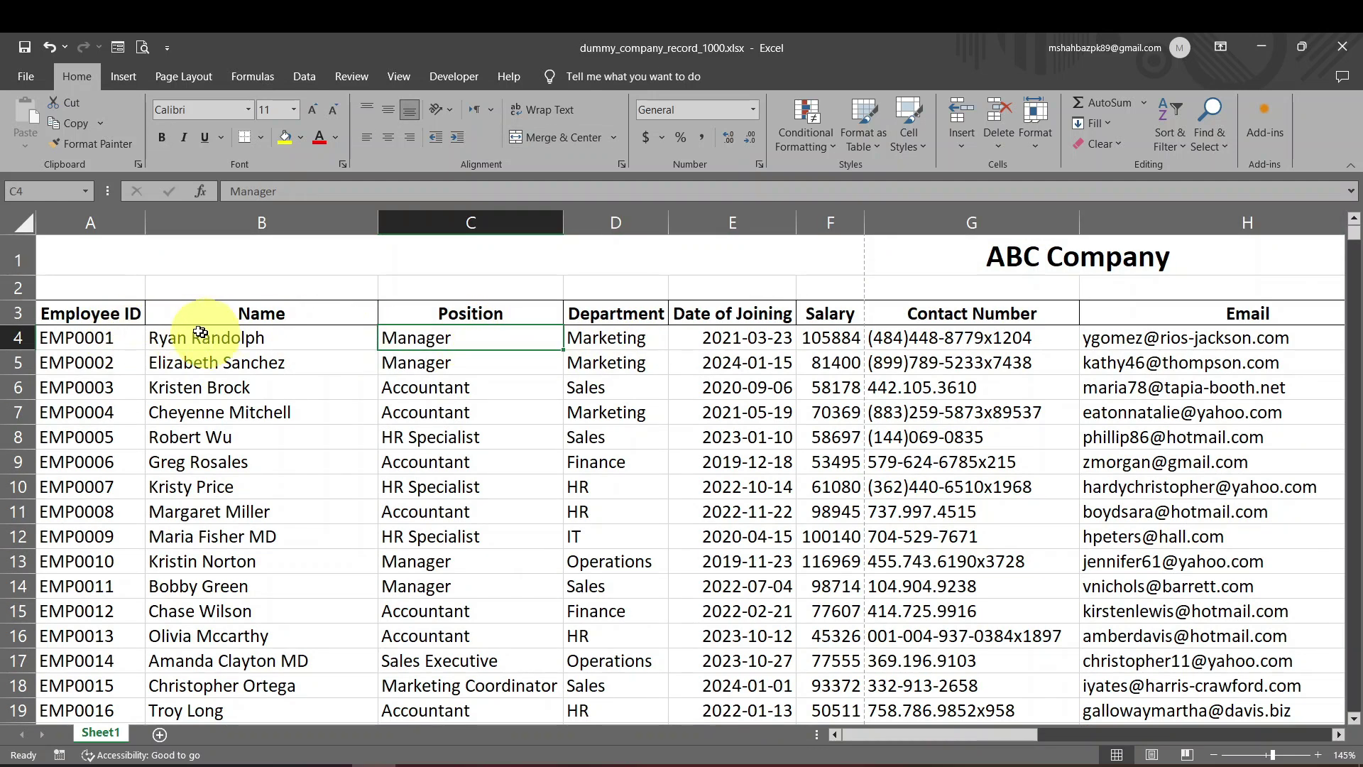
{"action": "left_click_drag", "start_coordinate": [134, 313], "coordinate": [586, 320]}
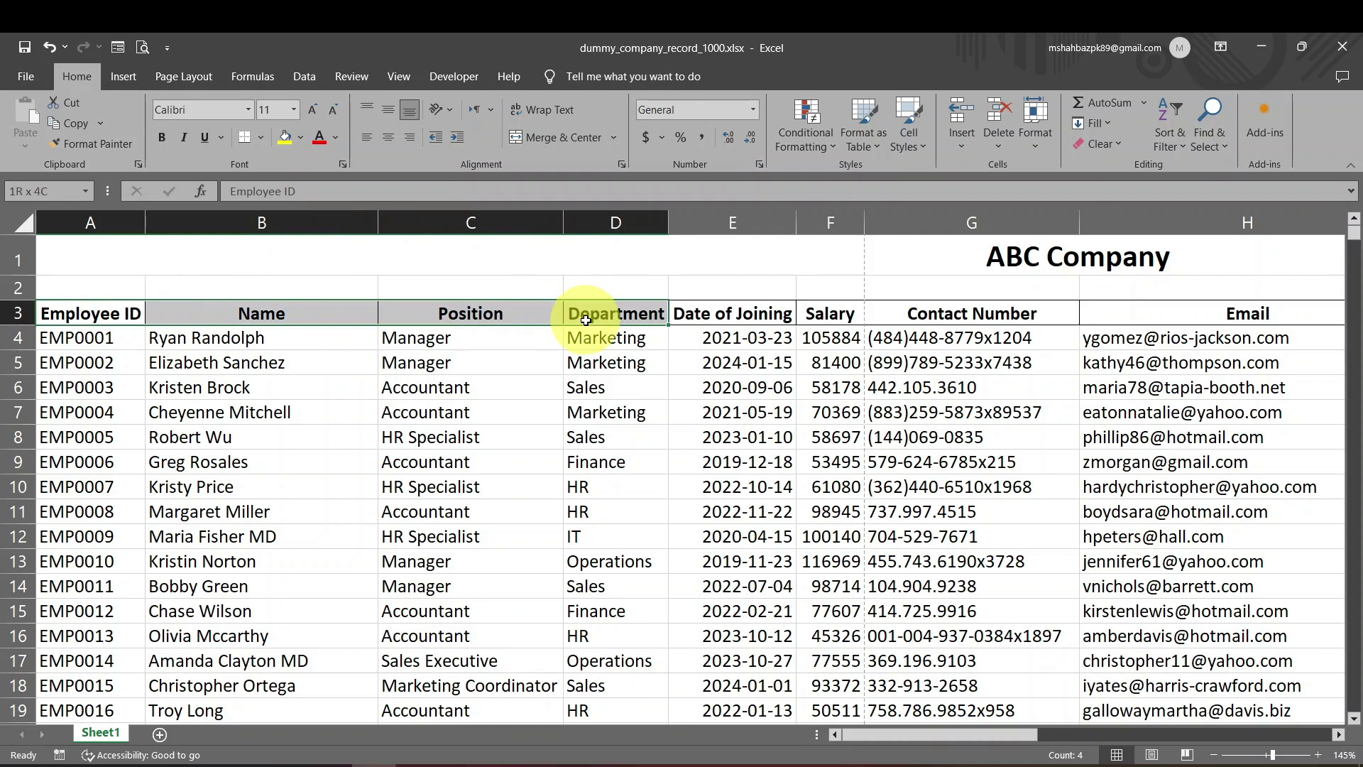
{"action": "scroll", "coordinate": [524, 328], "scroll_direction": "down", "scroll_amount": 20}
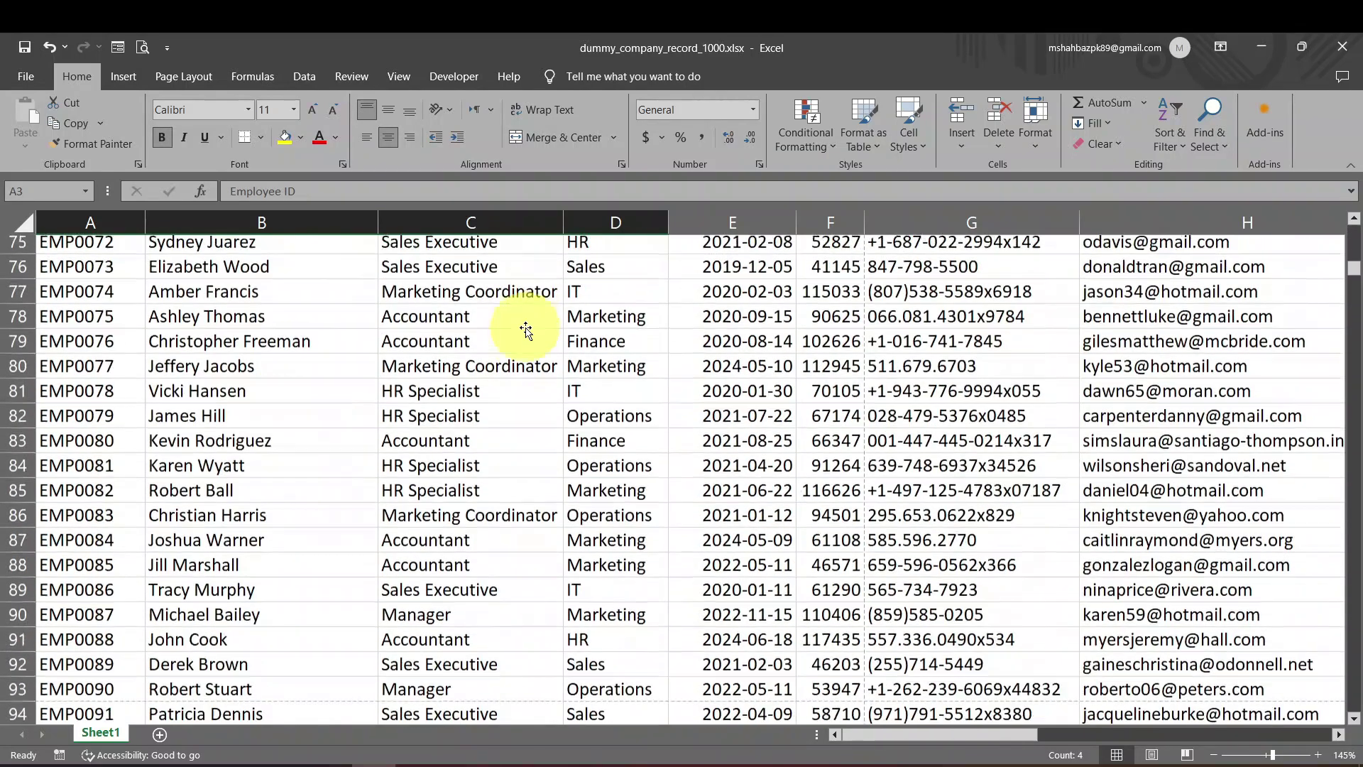
{"action": "scroll", "coordinate": [523, 327], "scroll_direction": "up", "scroll_amount": 20}
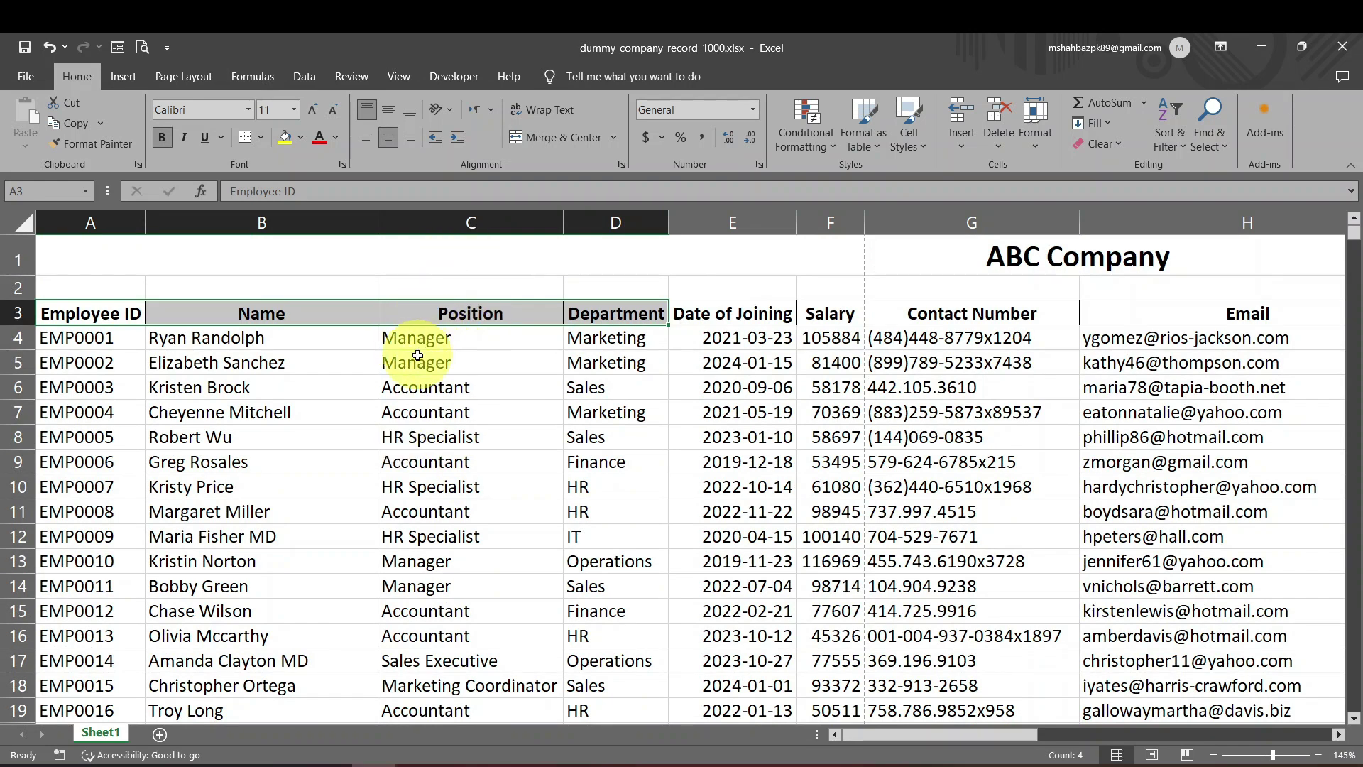
- Freeze the title and heading rows above row 4 with Freeze Panes, using the whole of row 4 as the selection
{"action": "left_click", "coordinate": [515, 347]}
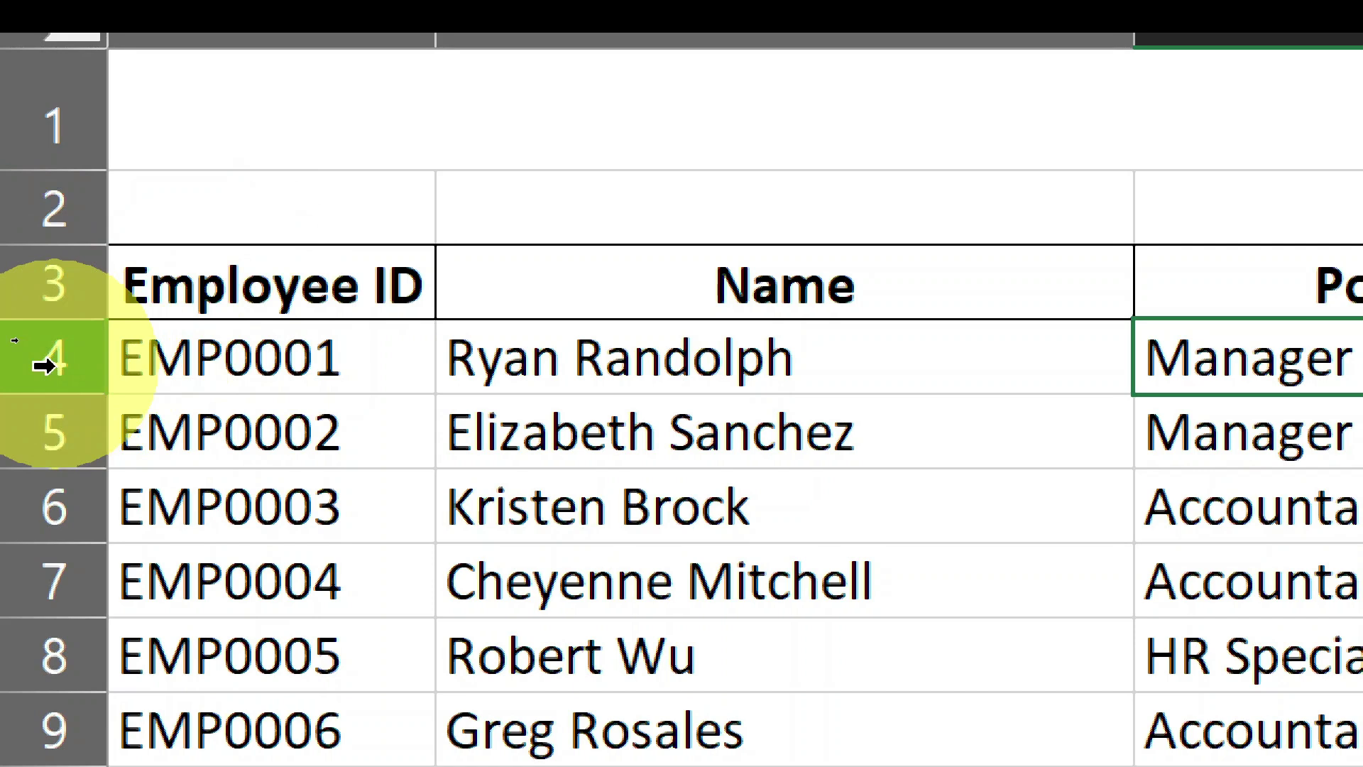
{"action": "left_click", "coordinate": [44, 365]}
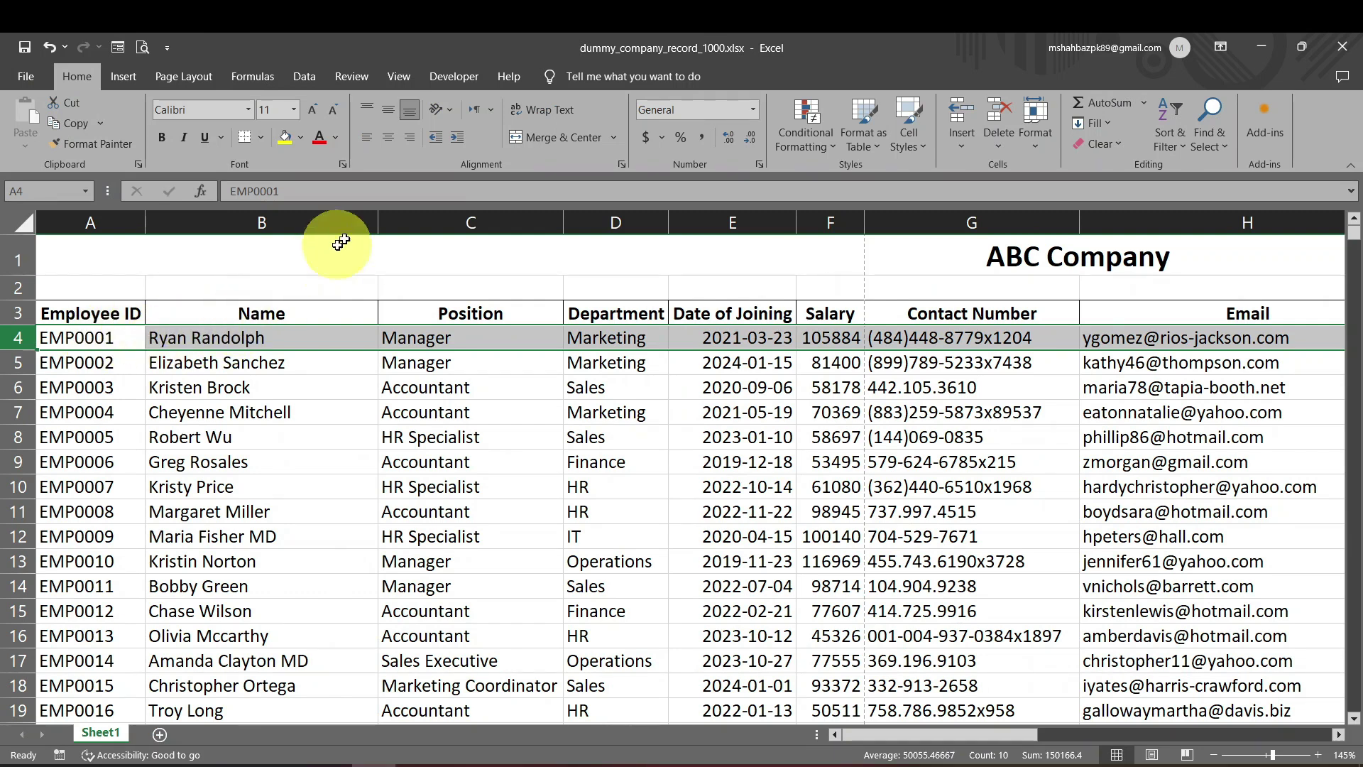
{"action": "left_click", "coordinate": [402, 76]}
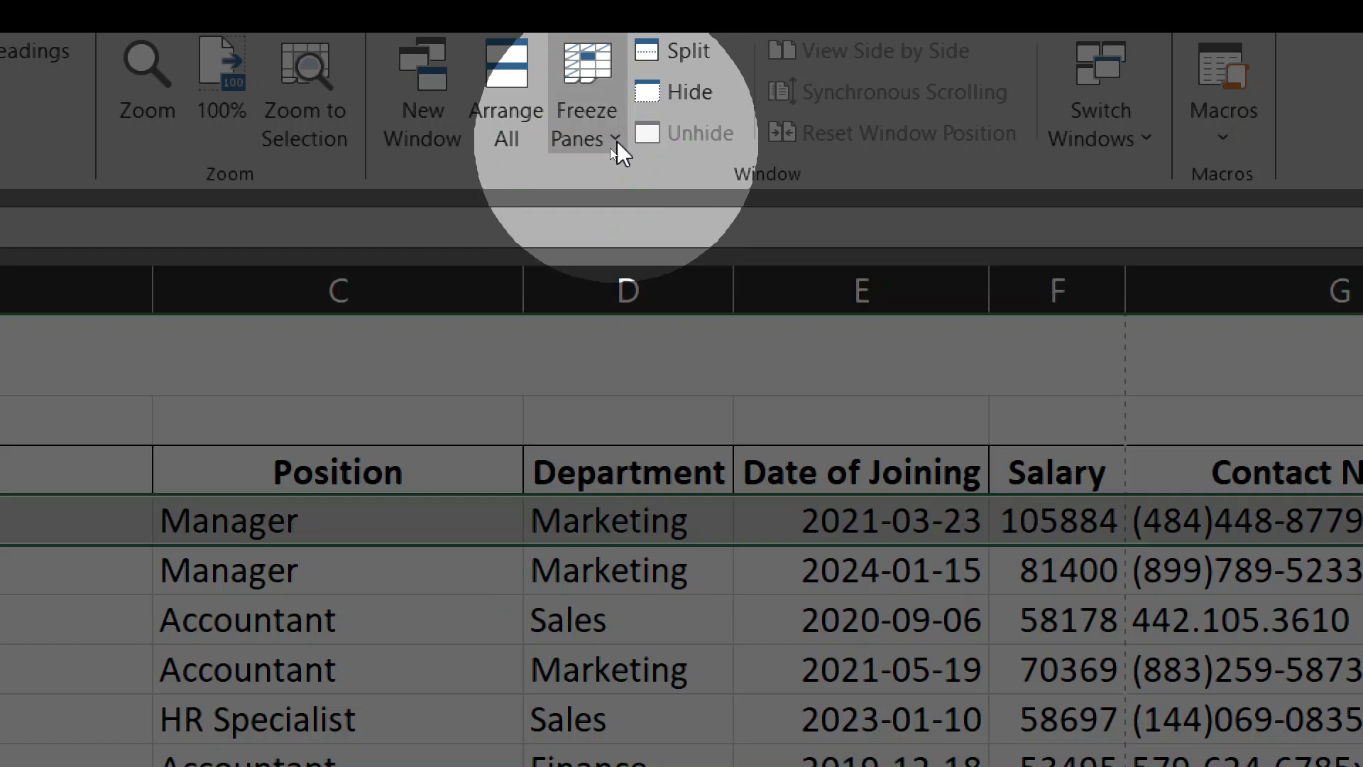
{"action": "left_click", "coordinate": [616, 141]}
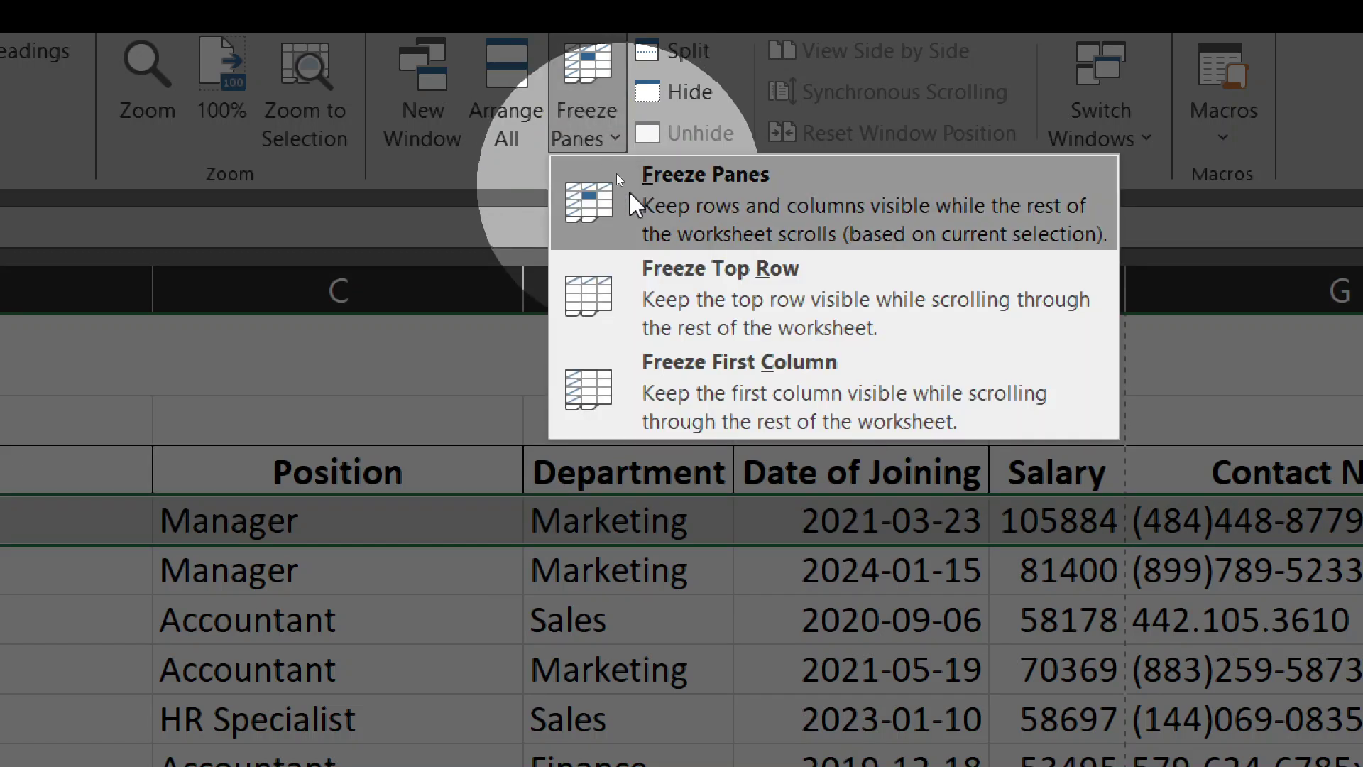
{"action": "left_click", "coordinate": [652, 185]}
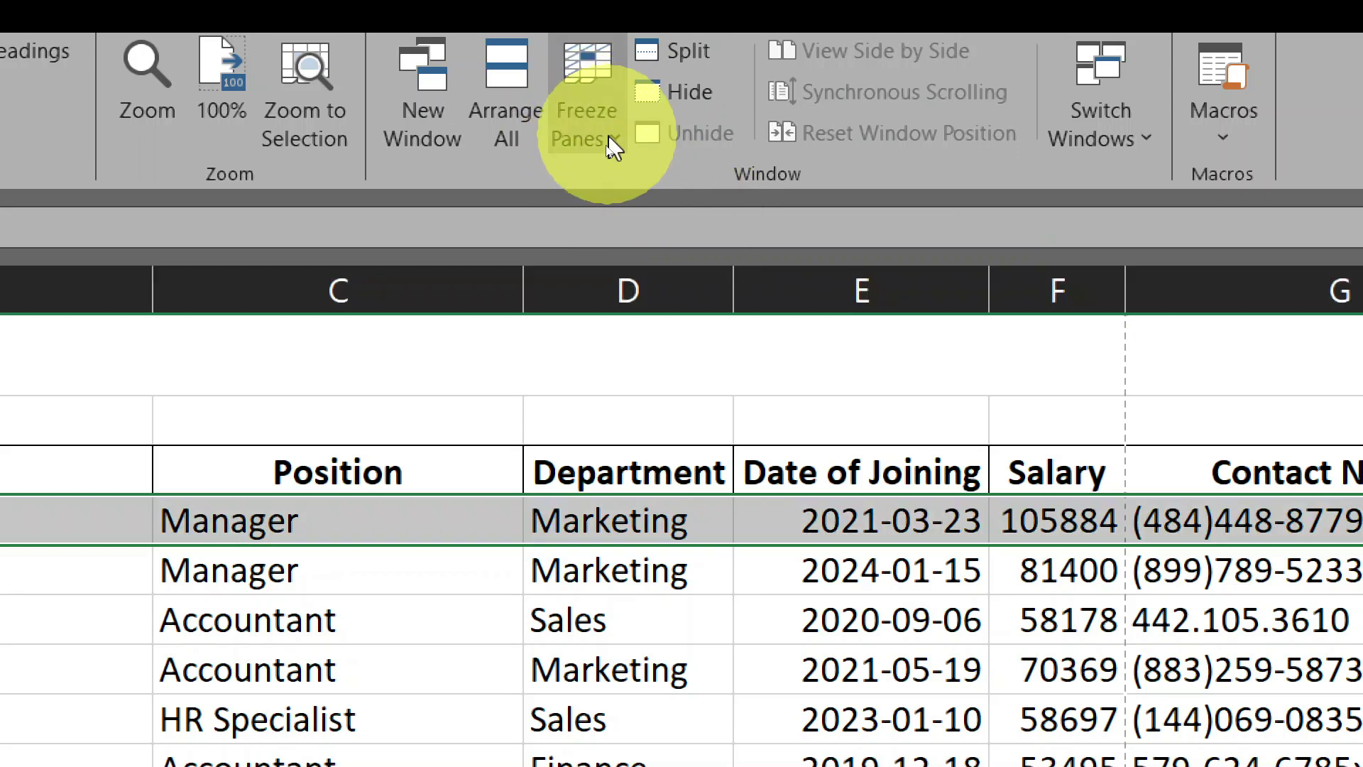
{"action": "left_click", "coordinate": [600, 130]}
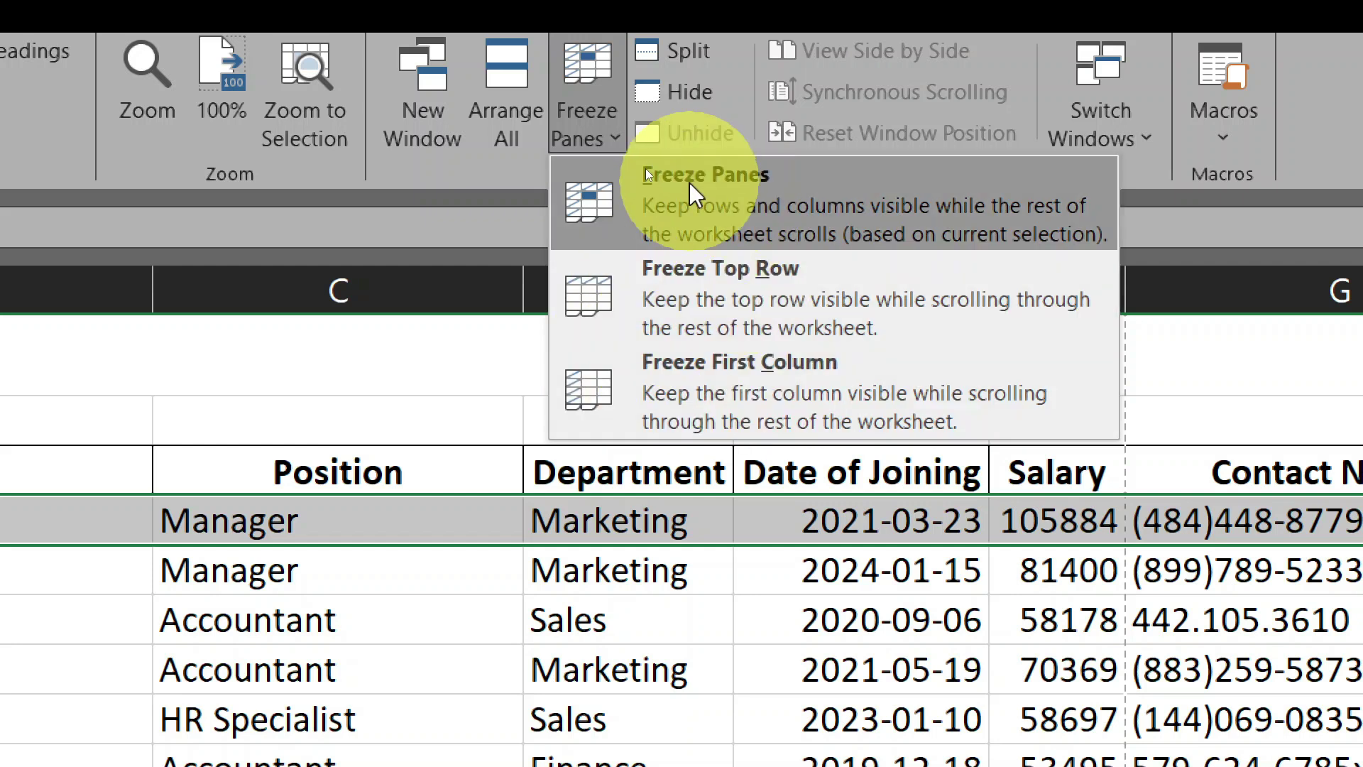
{"action": "left_click", "coordinate": [735, 202]}
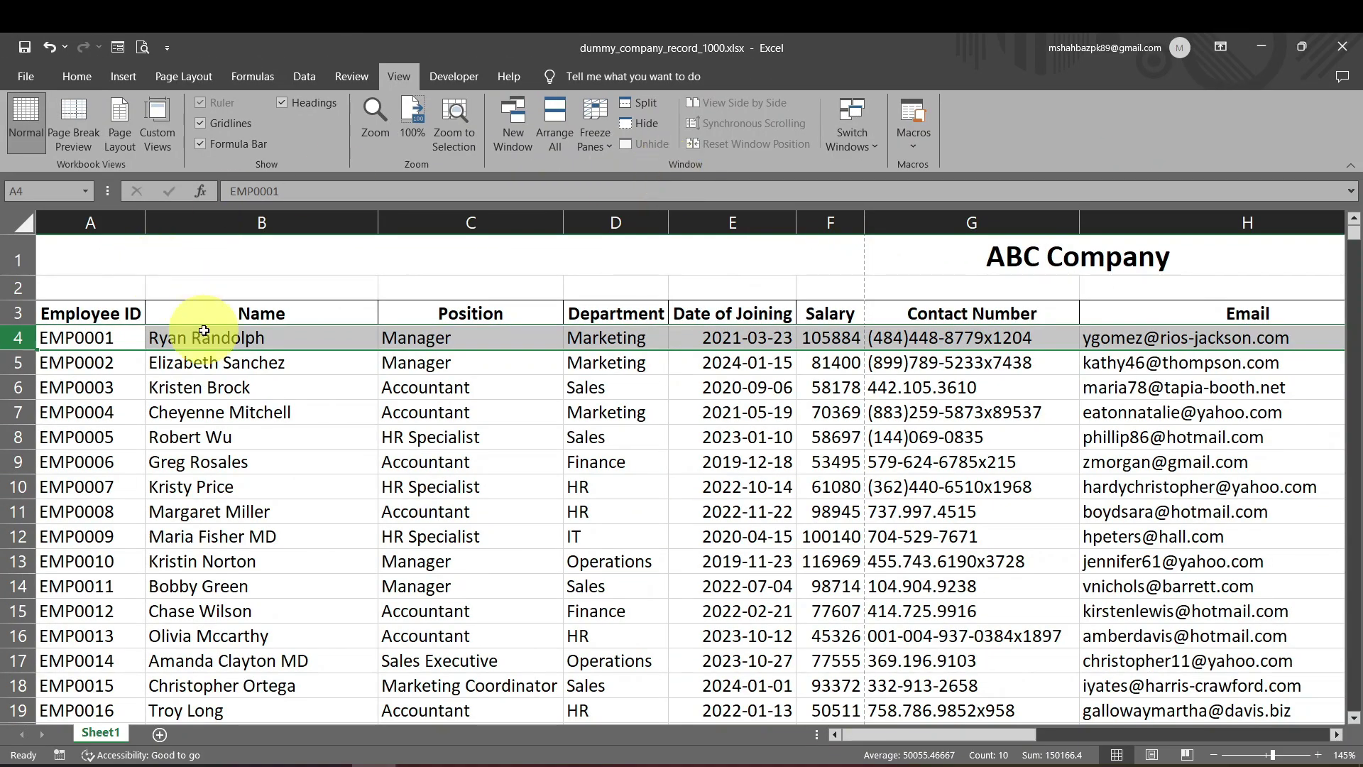
- Check whether rows 1 to 3 stay in view while going down and back up through the employee records
{"action": "left_click", "coordinate": [204, 332]}
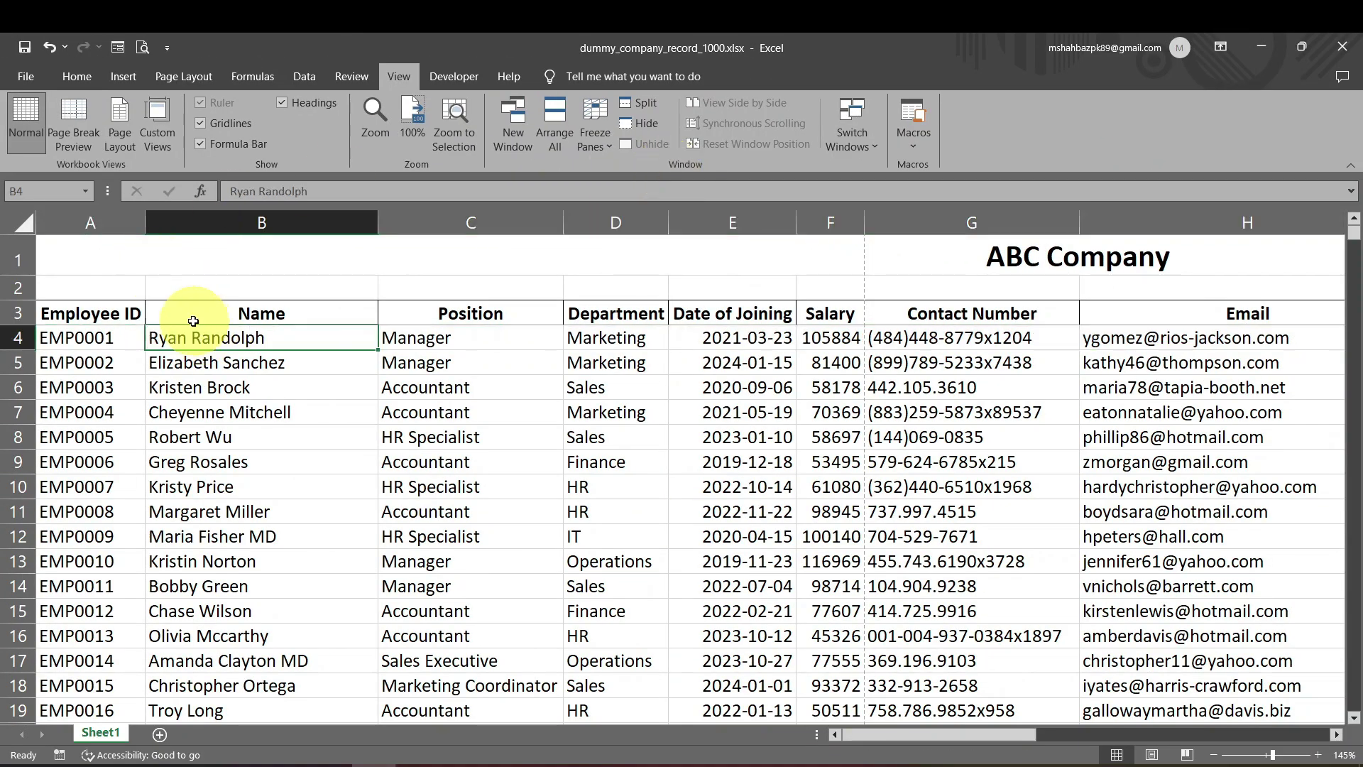
{"action": "scroll", "coordinate": [198, 328], "scroll_direction": "down", "scroll_amount": 15}
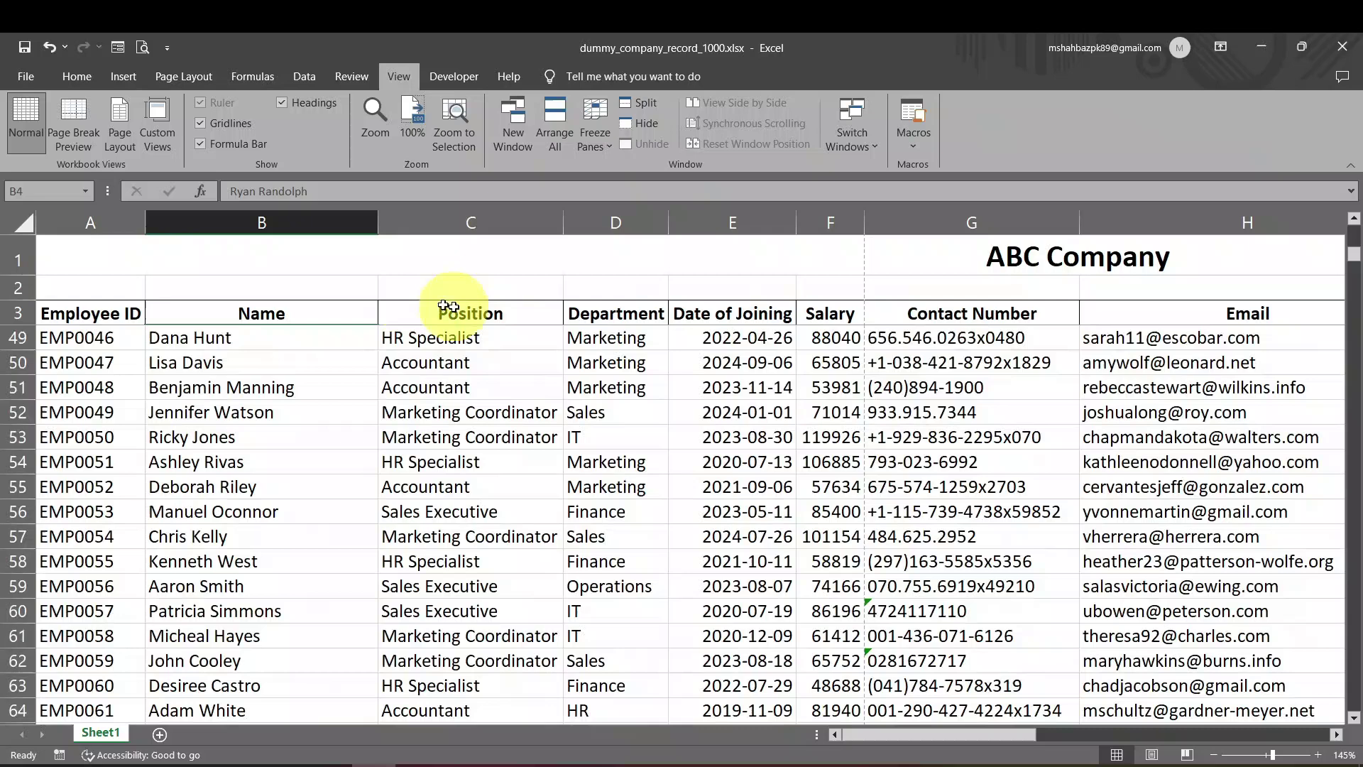
{"action": "left_click", "coordinate": [25, 248]}
{"action": "left_click", "coordinate": [258, 341]}
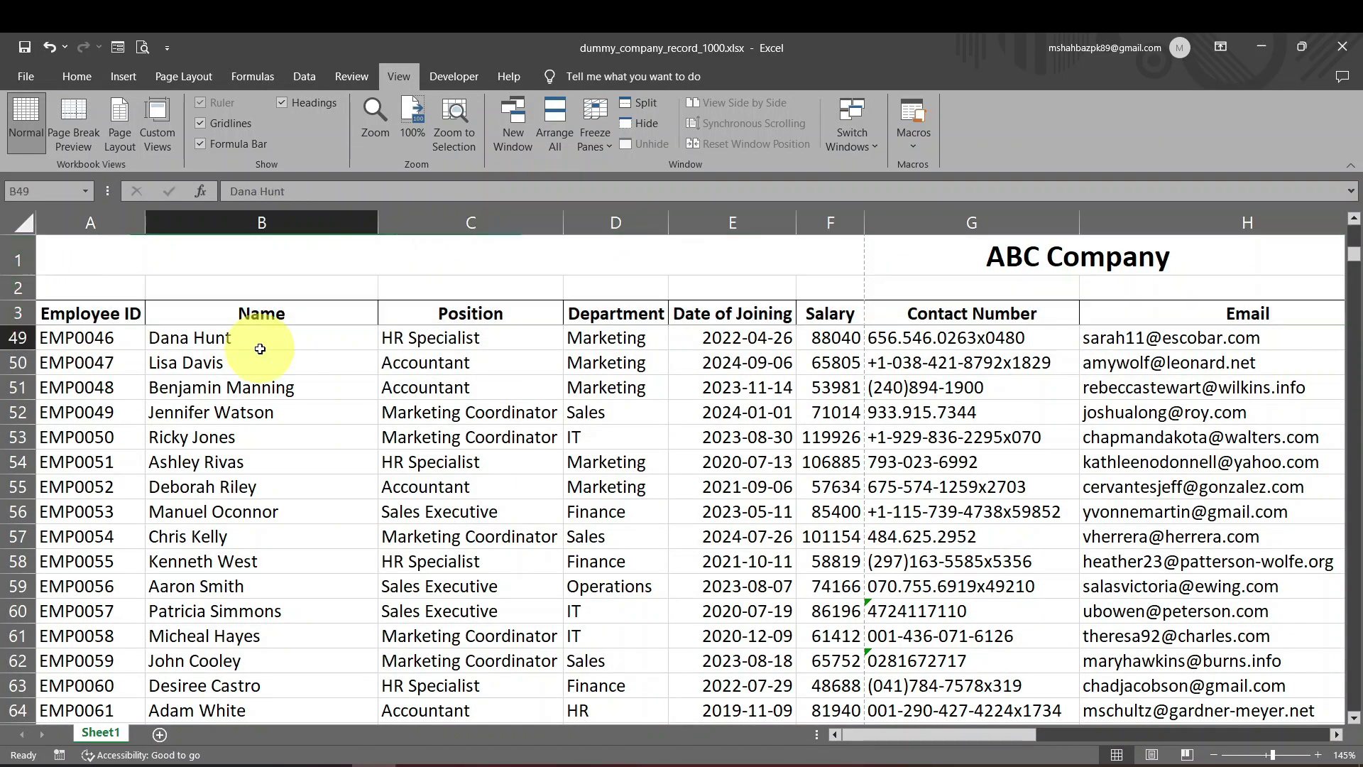
{"action": "scroll", "coordinate": [261, 351], "scroll_direction": "up", "scroll_amount": 10}
{"action": "scroll", "coordinate": [261, 350], "scroll_direction": "up", "scroll_amount": 5}
{"action": "scroll", "coordinate": [260, 350], "scroll_direction": "down", "scroll_amount": 20}
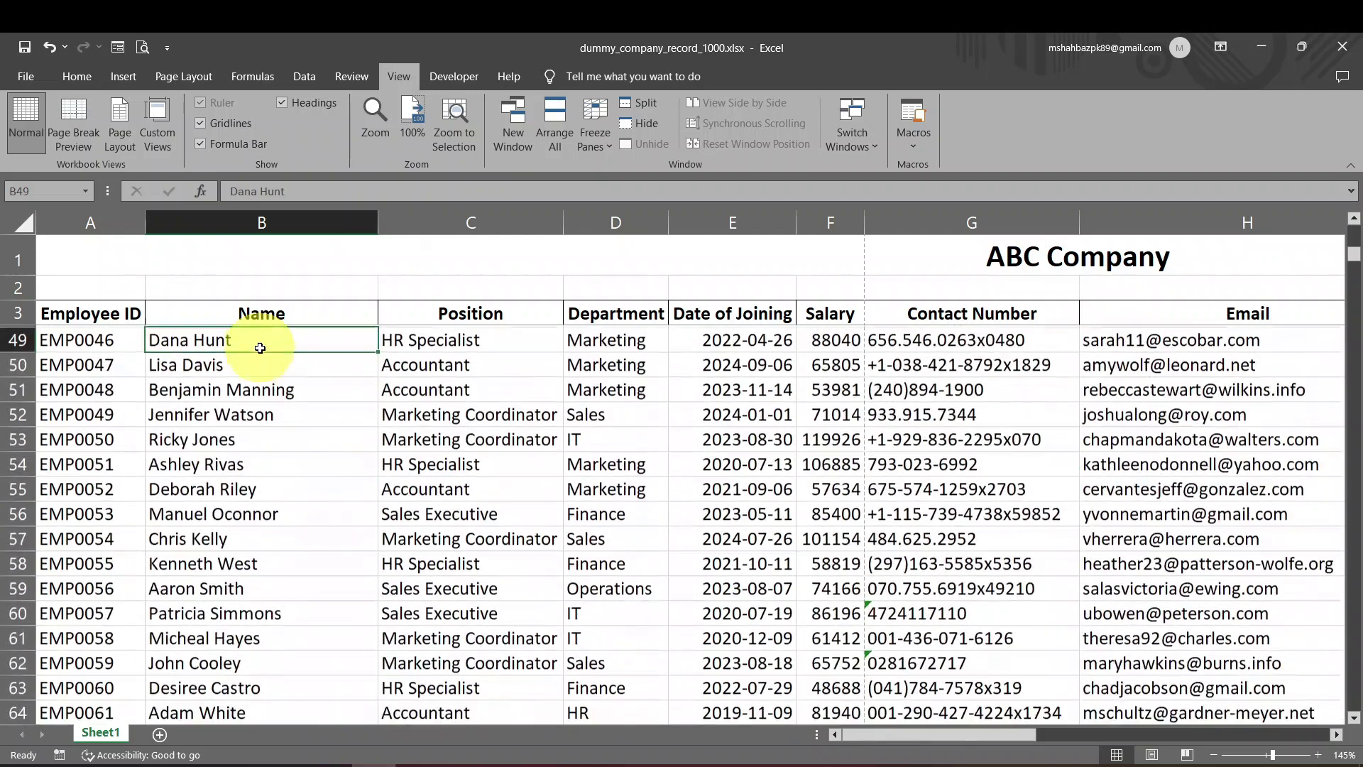
{"action": "scroll", "coordinate": [260, 348], "scroll_direction": "down", "scroll_amount": 6}
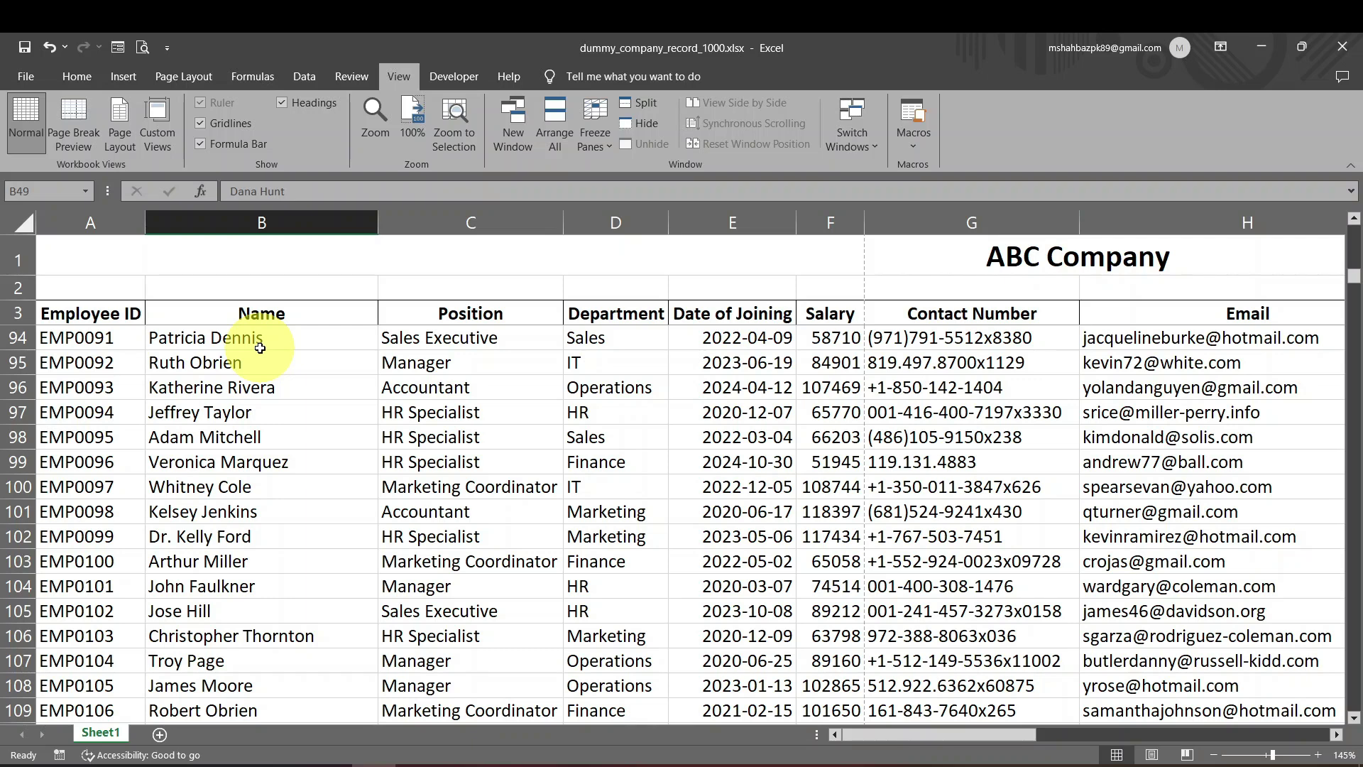
- Check whether the title and the row 3 headings stay in view while going down past row 800 of the employee records
{"action": "scroll", "coordinate": [298, 358], "scroll_direction": "down", "scroll_amount": 10}
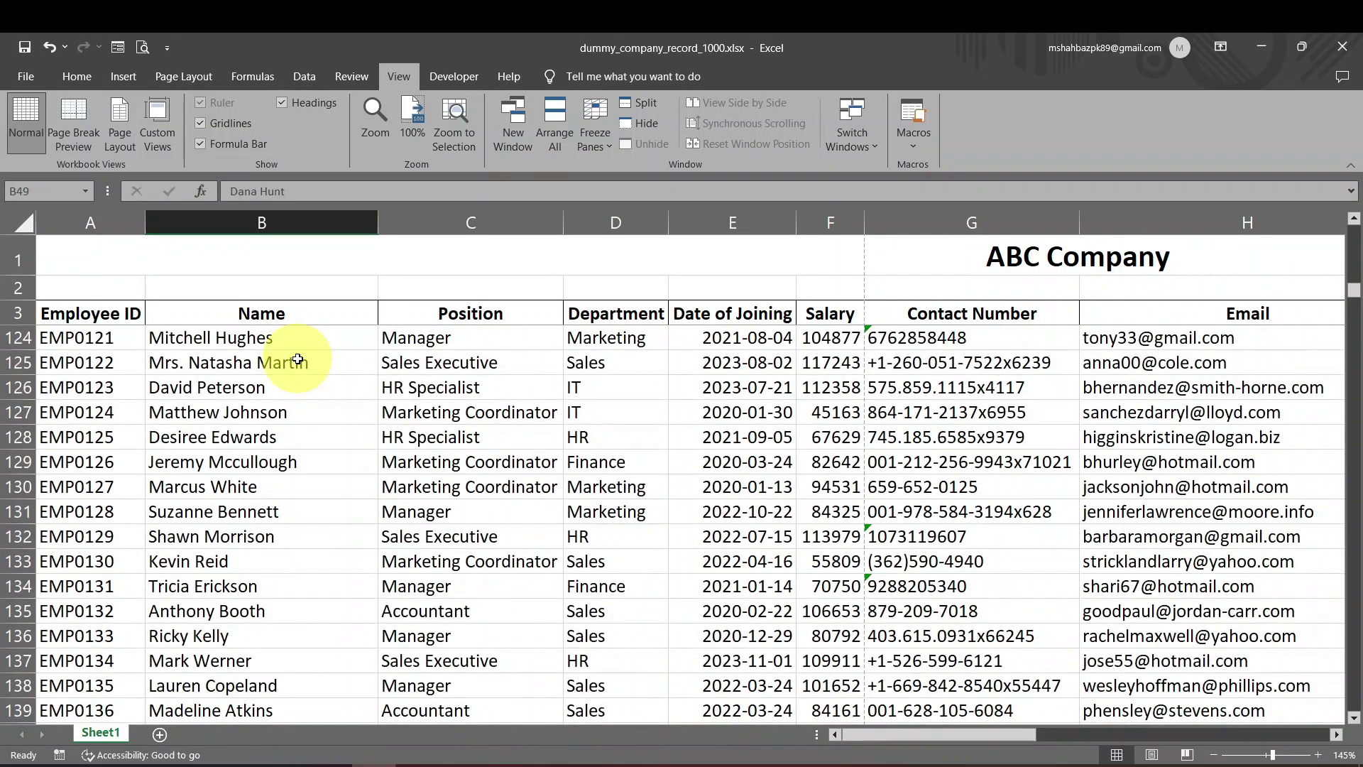
{"action": "scroll", "coordinate": [298, 358], "scroll_direction": "down", "scroll_amount": 20}
{"action": "scroll", "coordinate": [297, 359], "scroll_direction": "down", "scroll_amount": 12}
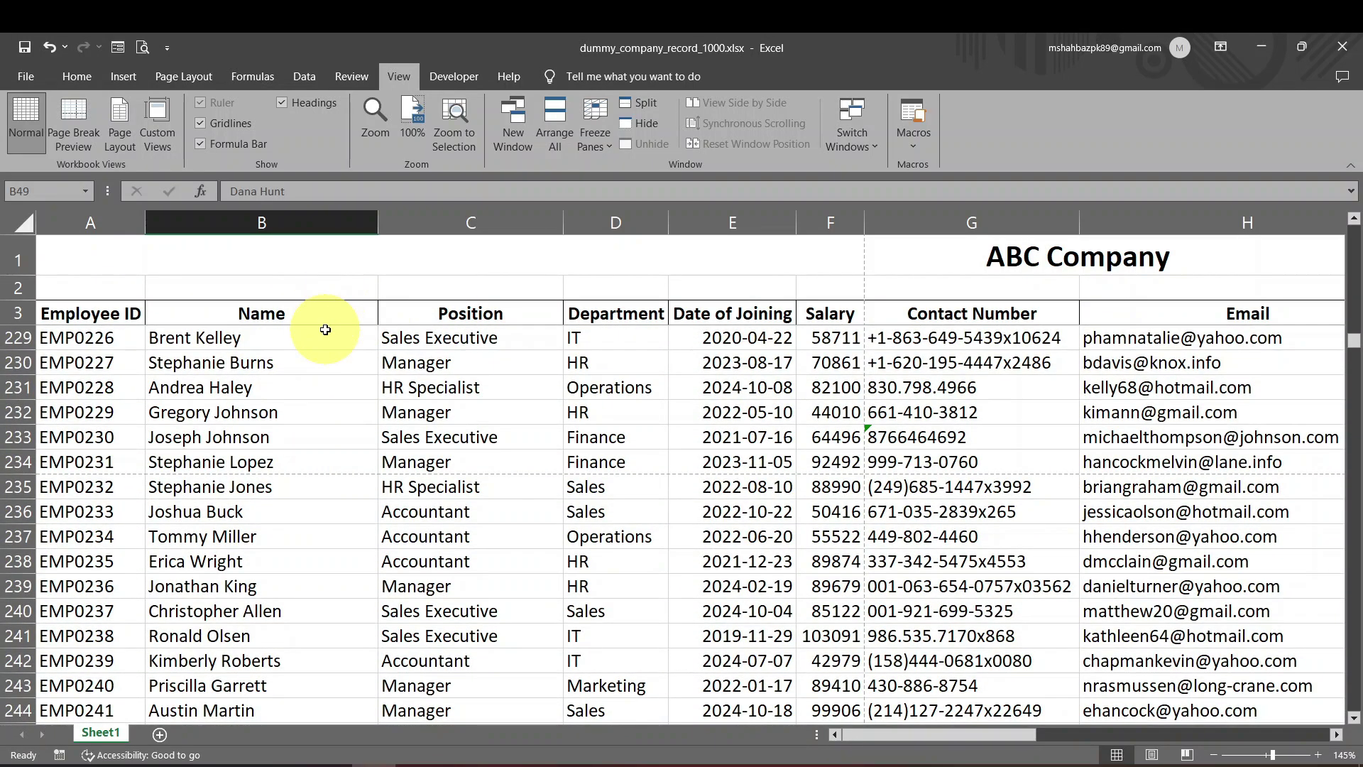
{"action": "scroll", "coordinate": [326, 333], "scroll_direction": "down", "scroll_amount": 20}
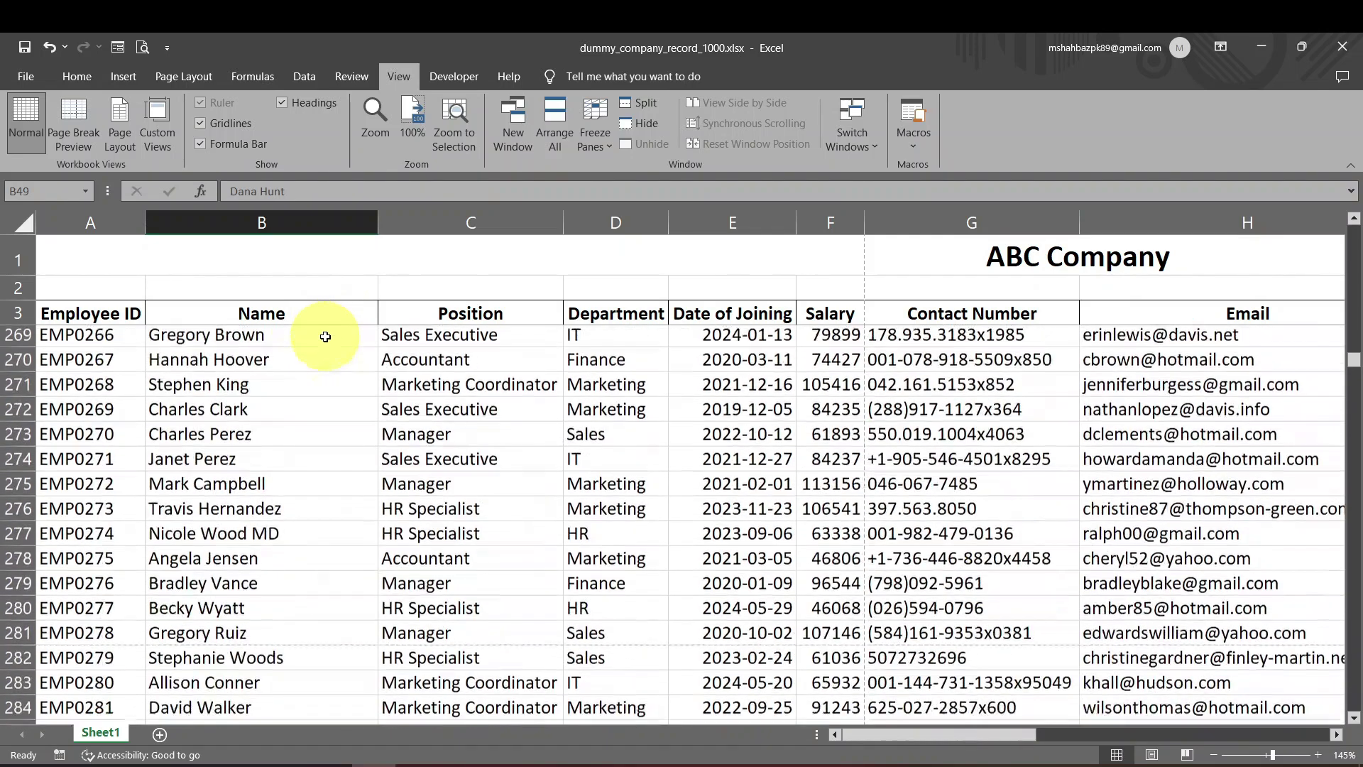
{"action": "scroll", "coordinate": [291, 345], "scroll_direction": "down", "scroll_amount": 20}
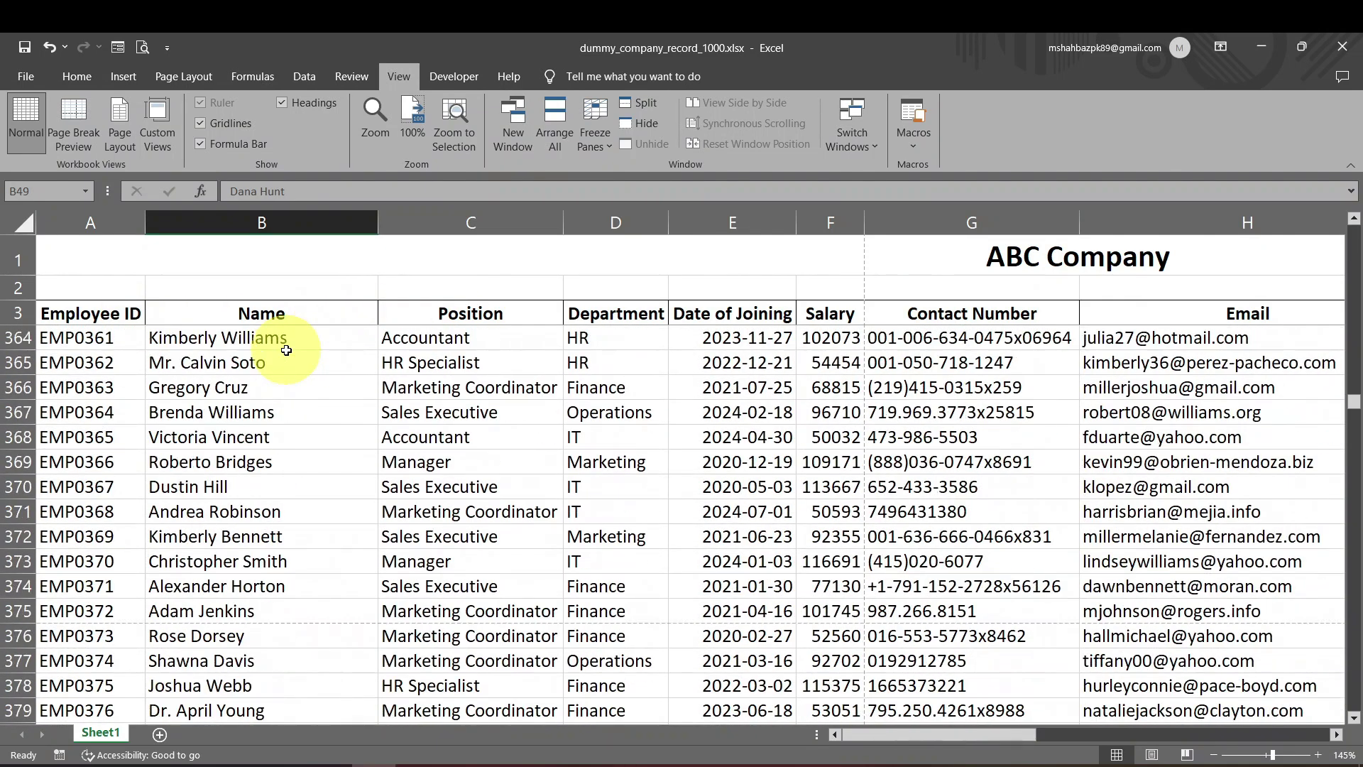
{"action": "scroll", "coordinate": [286, 350], "scroll_direction": "down", "scroll_amount": 20}
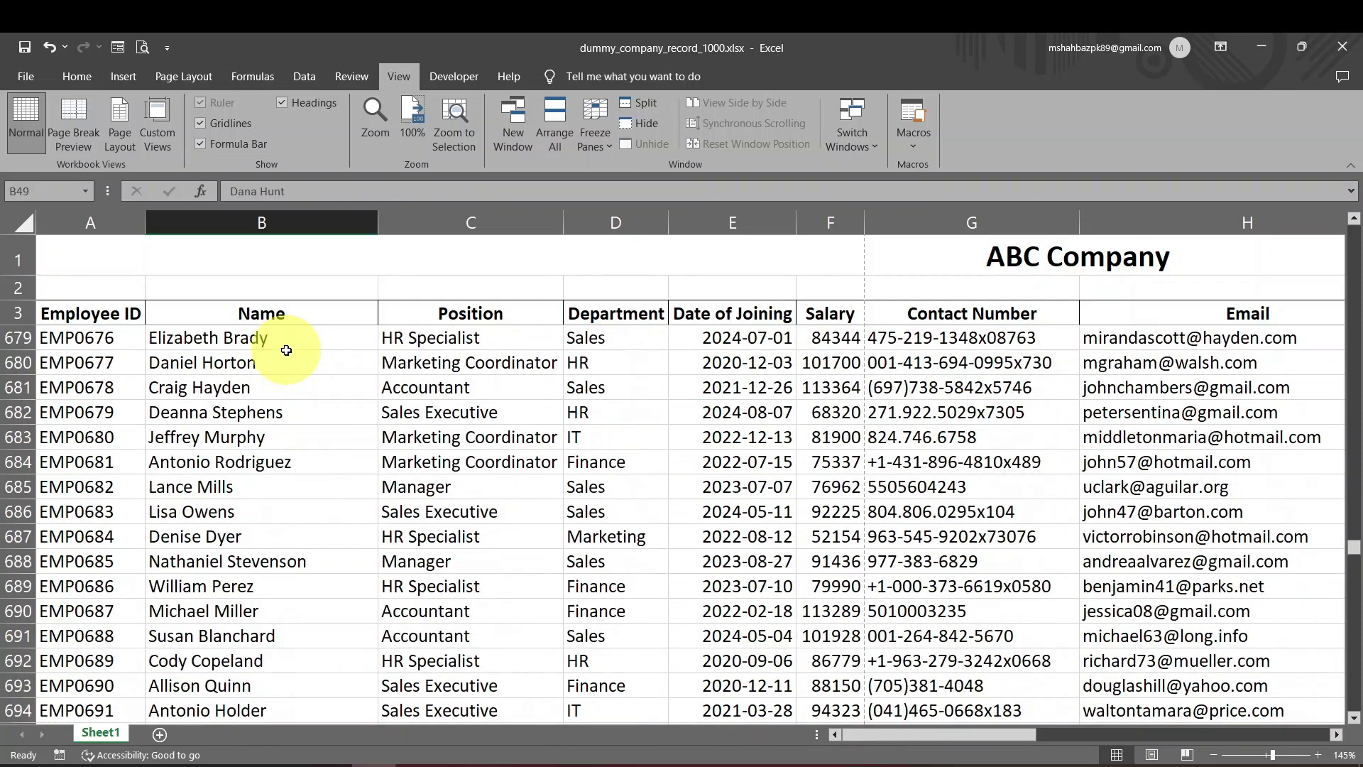
- Read through the row 832 record from Name to Email, matching each entry to its heading in row 3
{"action": "left_click", "coordinate": [231, 413]}
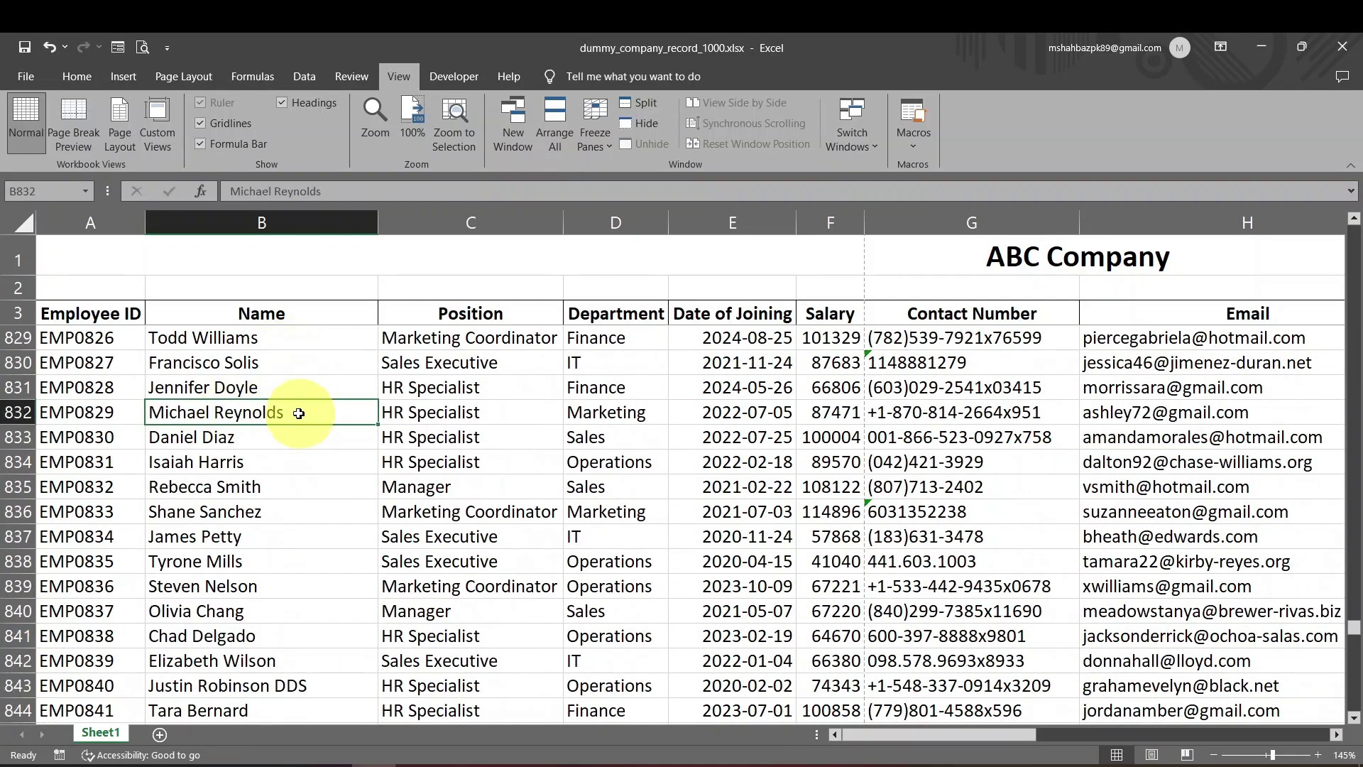
{"action": "key", "text": "Right"}
{"action": "key", "text": "Right"}
{"action": "key", "text": "Right"}
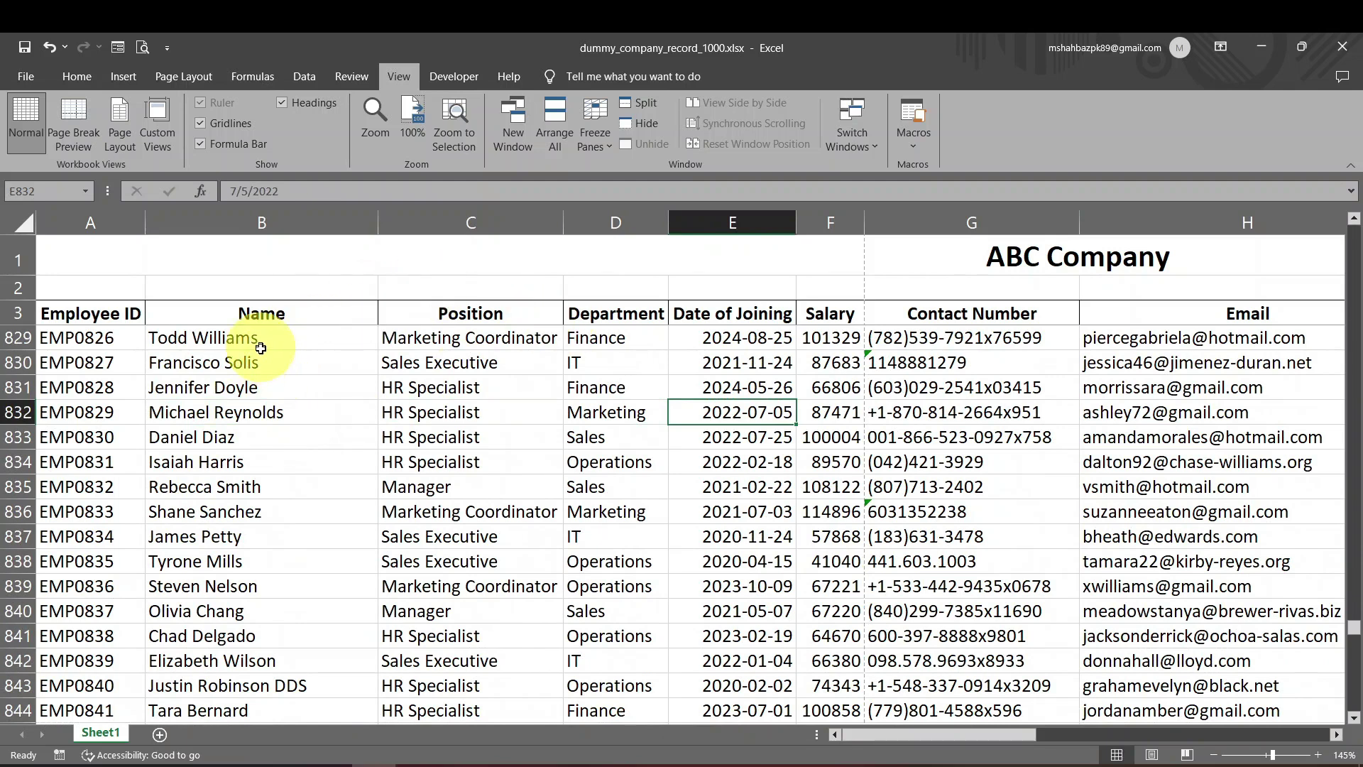
{"action": "left_click", "coordinate": [258, 411]}
{"action": "left_click", "coordinate": [424, 417]}
{"action": "left_click", "coordinate": [594, 420]}
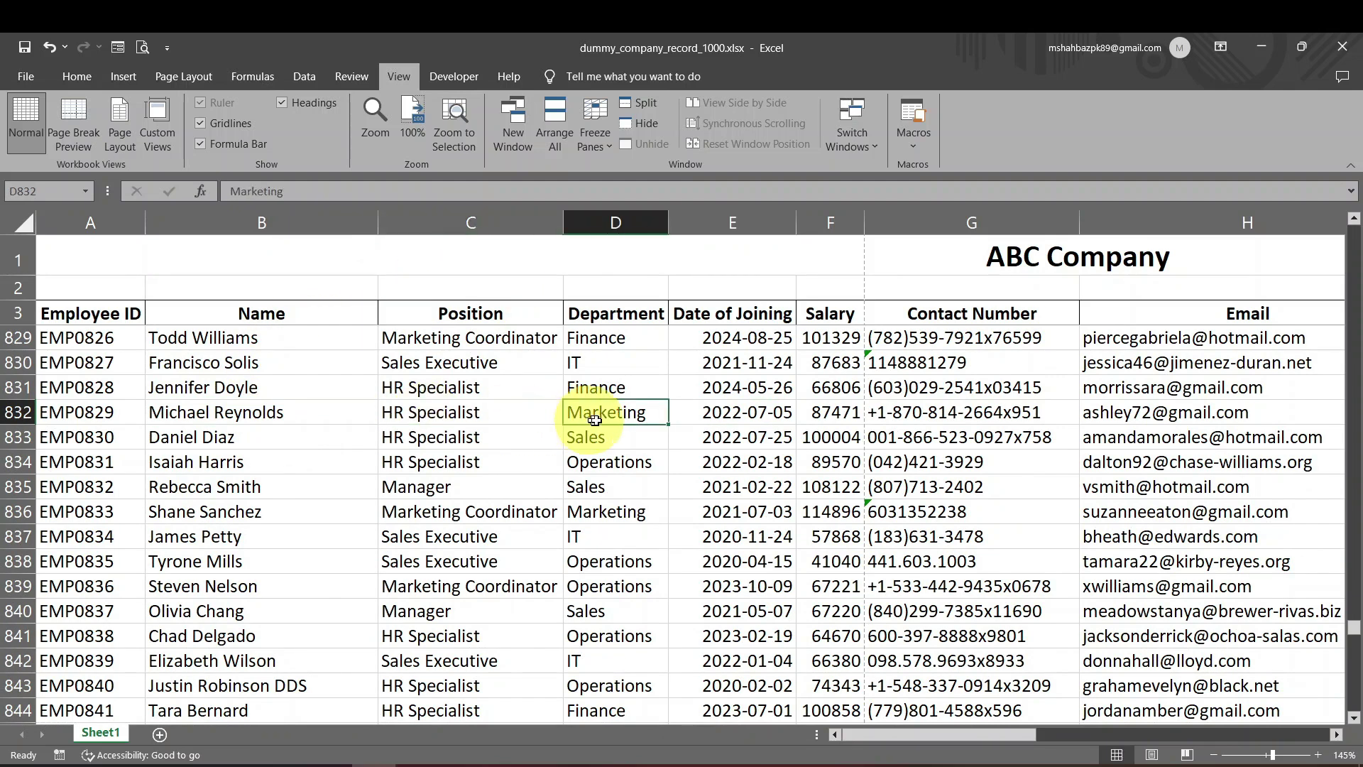
{"action": "left_click", "coordinate": [685, 431]}
{"action": "left_click", "coordinate": [851, 416]}
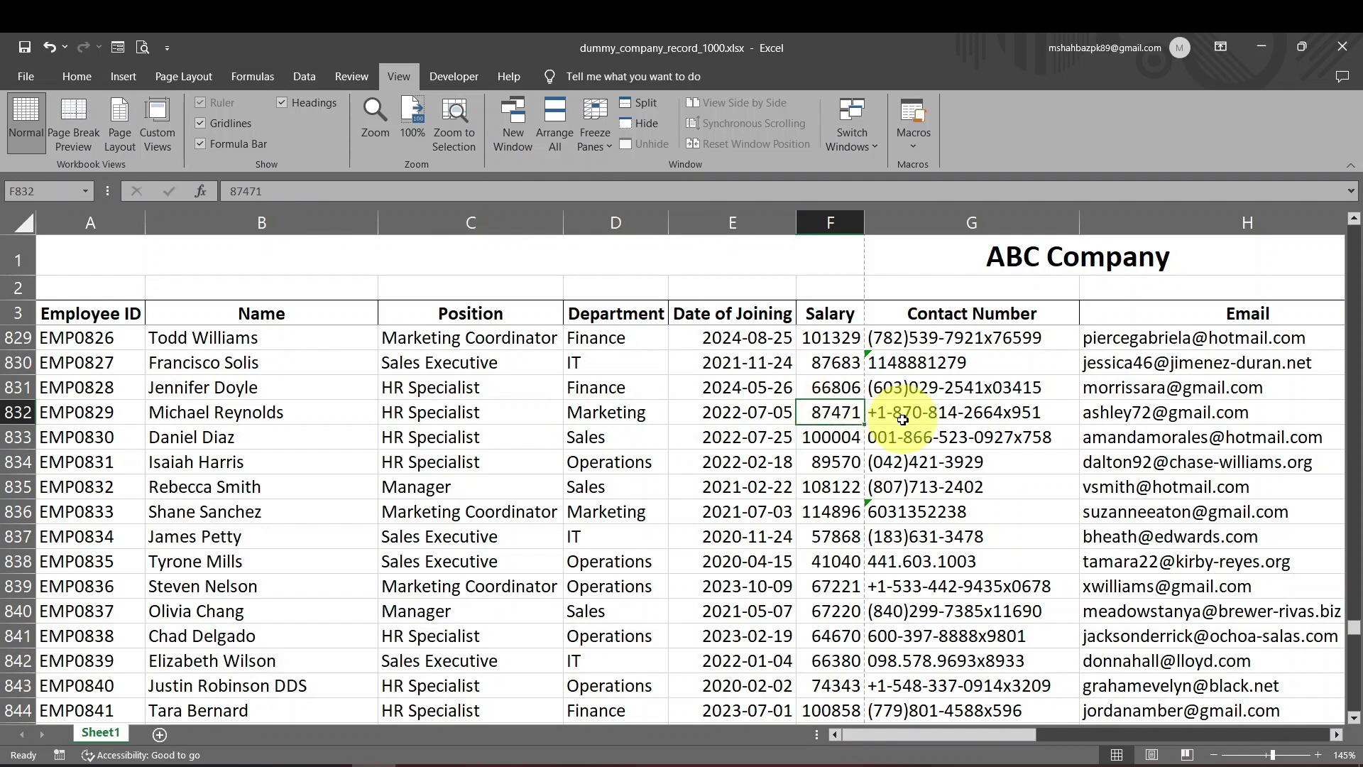
{"action": "left_click", "coordinate": [948, 415]}
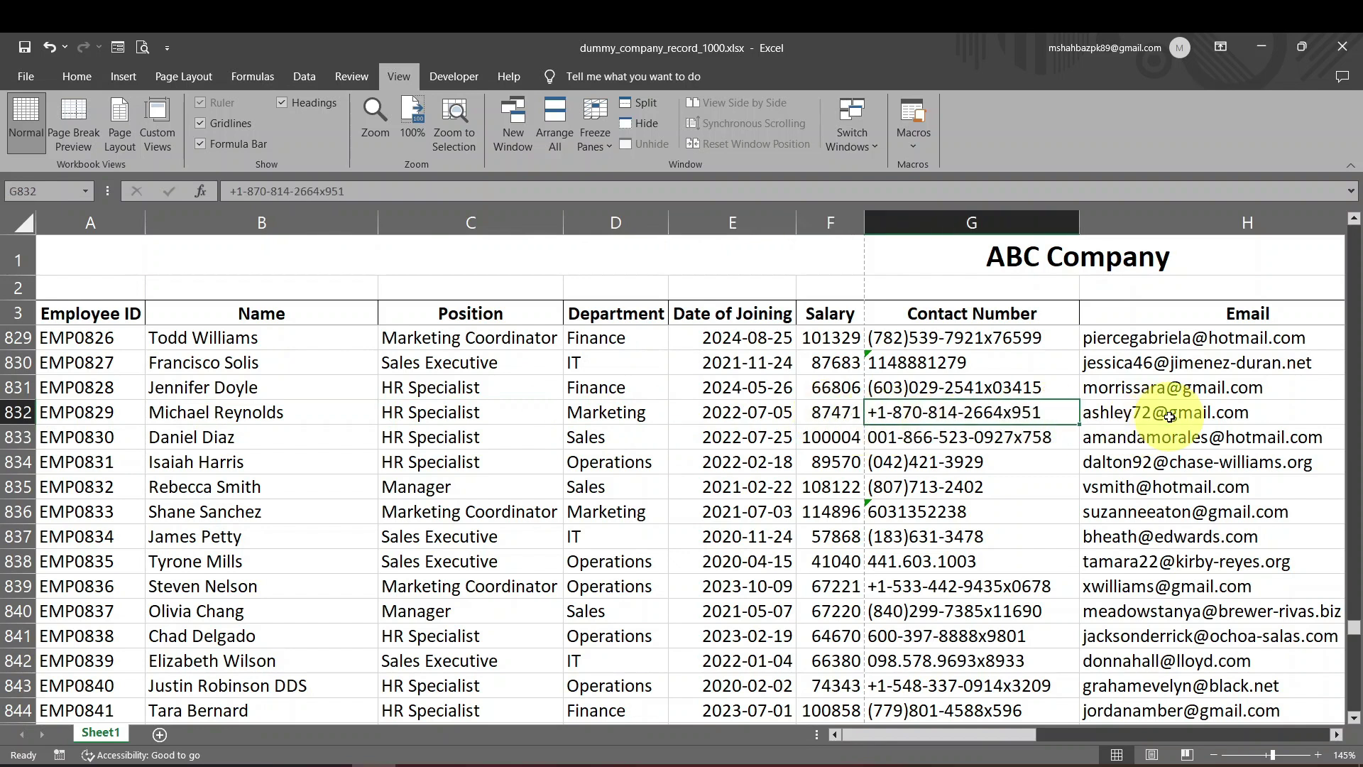
{"action": "left_click", "coordinate": [1170, 417]}
- Return to the first employee records and compare the Name and Position entries with their headings
{"action": "scroll", "coordinate": [529, 415], "scroll_direction": "up", "scroll_amount": 20}
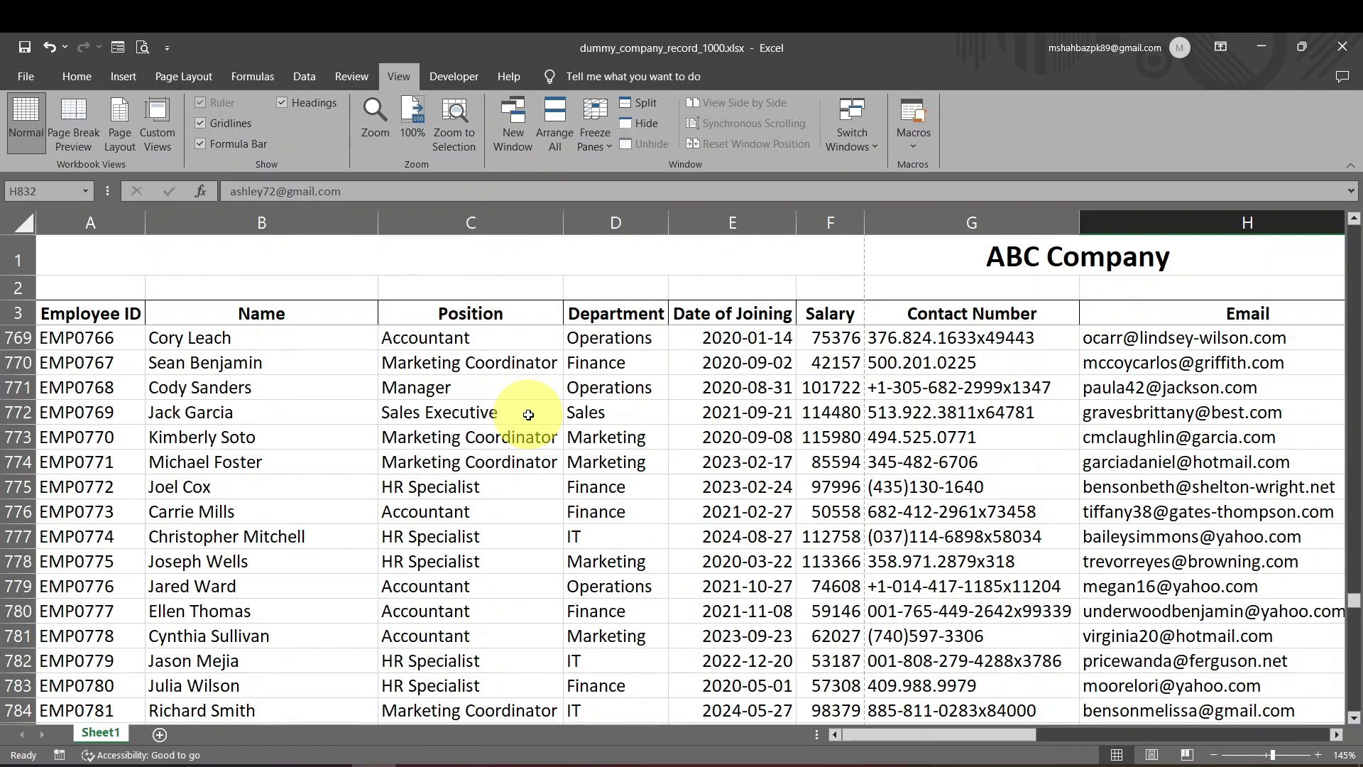
{"action": "scroll", "coordinate": [528, 414], "scroll_direction": "up", "scroll_amount": 20}
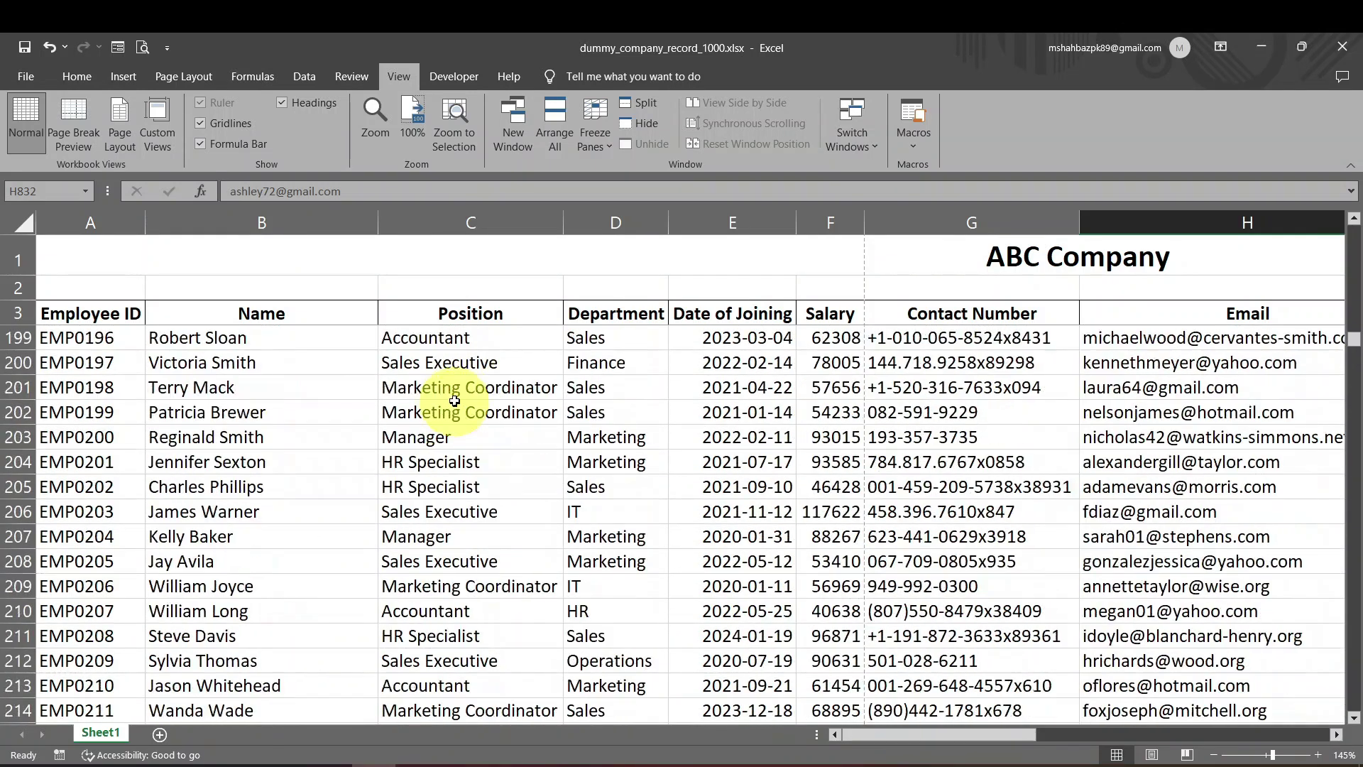
{"action": "scroll", "coordinate": [454, 401], "scroll_direction": "up", "scroll_amount": 20}
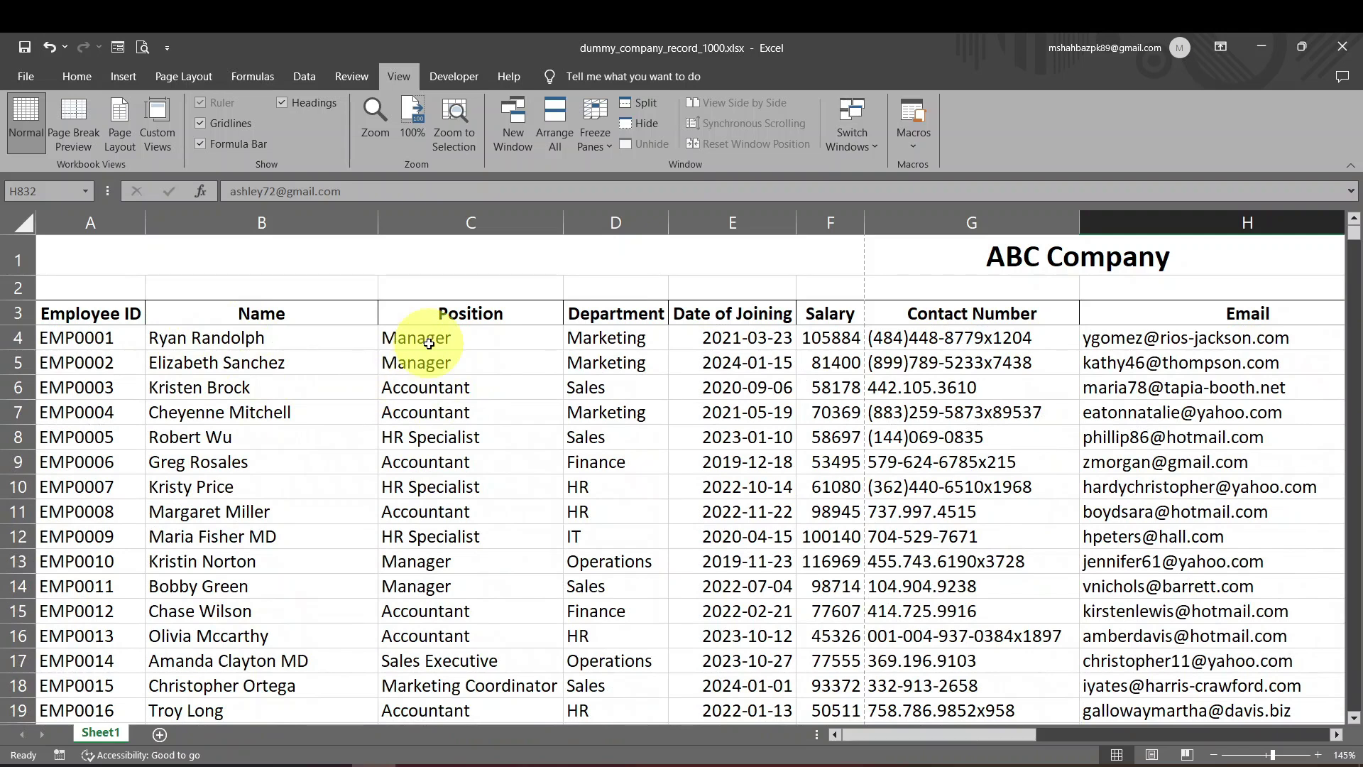
{"action": "left_click", "coordinate": [429, 344]}
{"action": "left_click_drag", "start_coordinate": [297, 313], "coordinate": [359, 412]}
{"action": "left_click", "coordinate": [468, 371]}
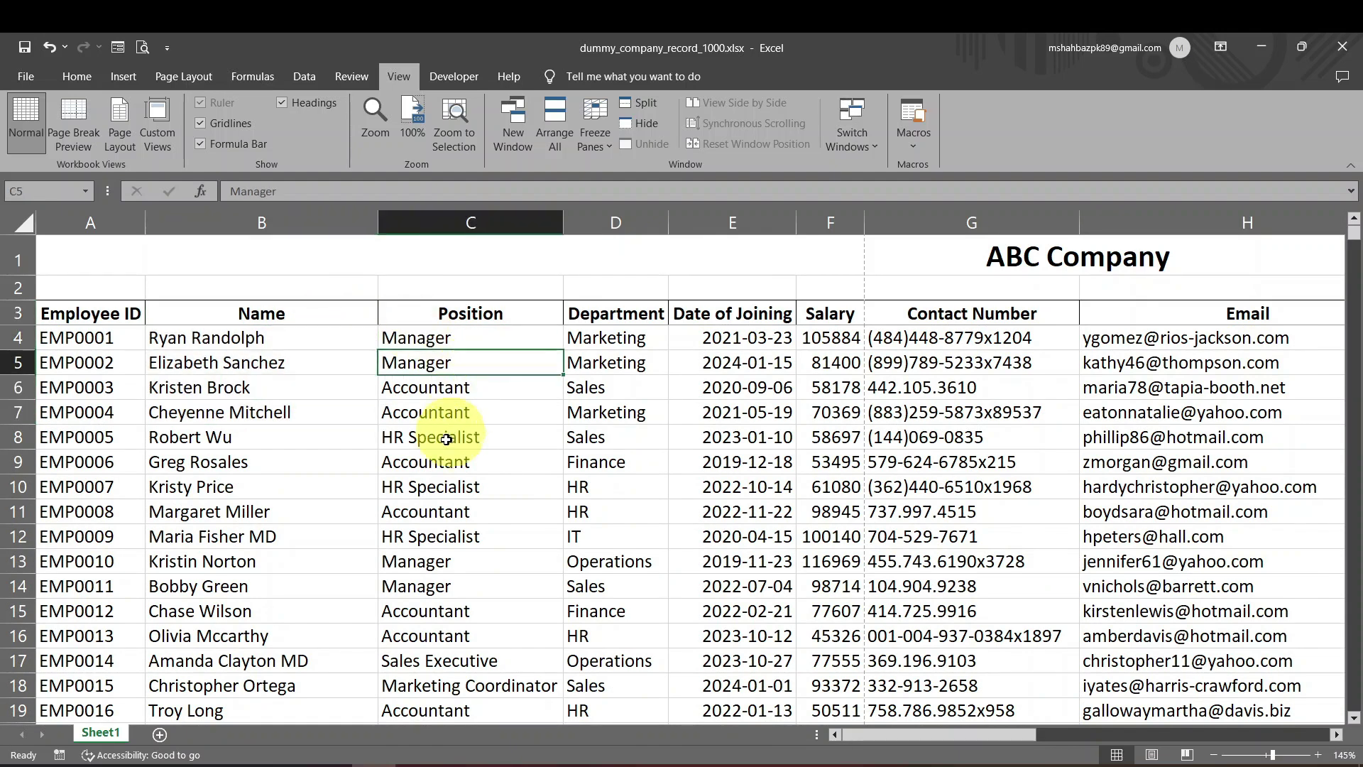
- Go down to row 232 and select its Position and Department entries to match them with the headings
{"action": "scroll", "coordinate": [446, 438], "scroll_direction": "down", "scroll_amount": 20}
{"action": "left_click", "coordinate": [477, 409]}
{"action": "left_click_drag", "start_coordinate": [553, 407], "coordinate": [639, 412]}
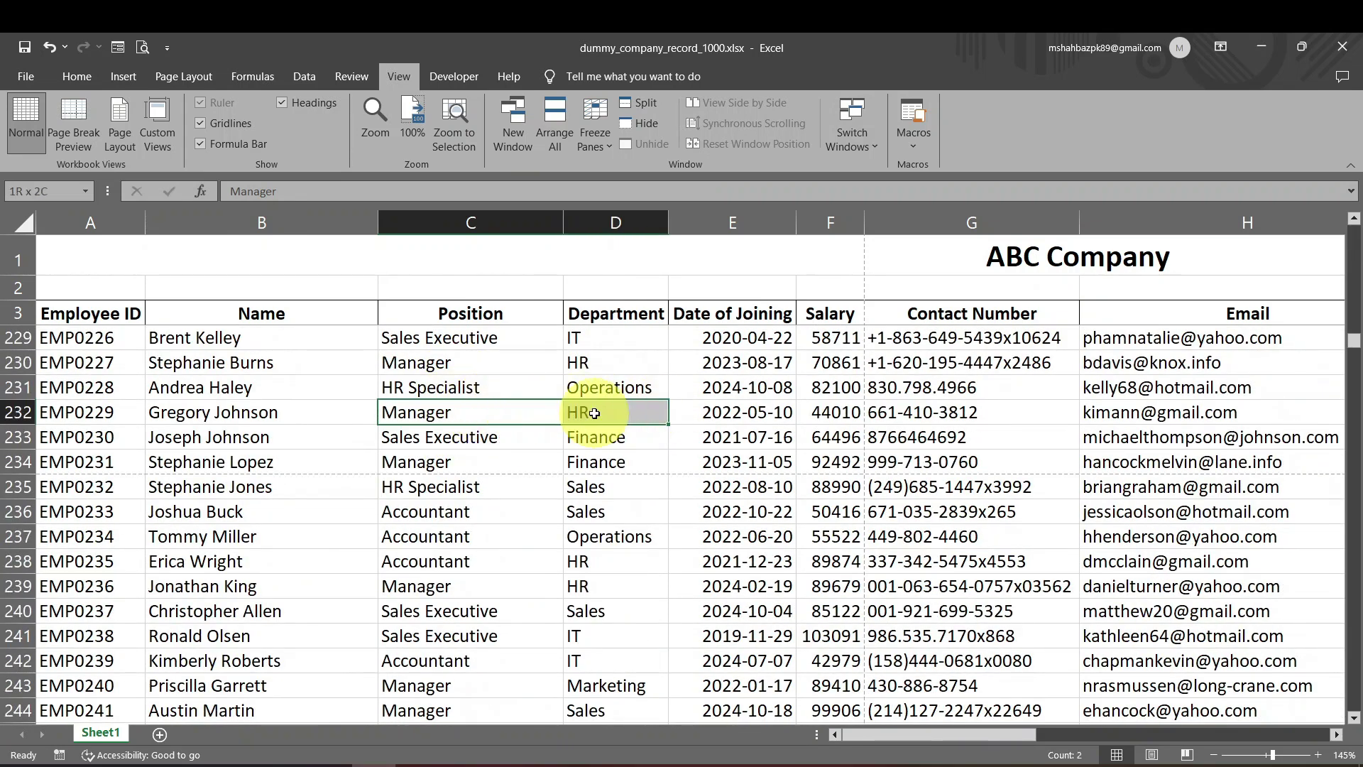
{"action": "mouse_move", "coordinate": [522, 424]}
{"action": "left_mouse_down"}
{"action": "mouse_move", "coordinate": [880, 417]}
{"action": "mouse_move", "coordinate": [534, 424]}
{"action": "left_mouse_up"}
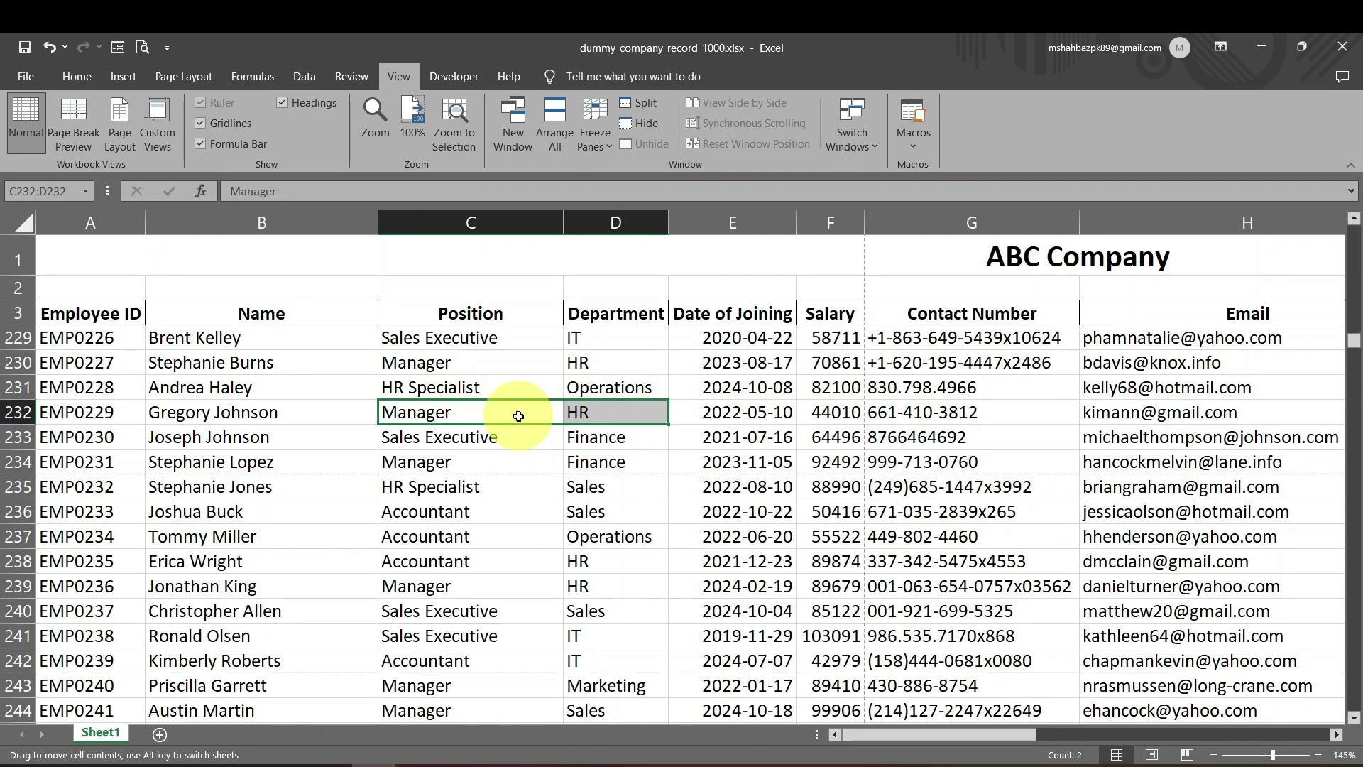
- Move across row 232 past Performance Rating to column K and check whether the Employee ID and Name columns stay in view
{"action": "key", "text": "Right"}
{"action": "key", "text": "Right"}
{"action": "key", "text": "Right"}
{"action": "key", "text": "Right"}
{"action": "key", "text": "Right"}
{"action": "key", "text": "Right"}
{"action": "key", "text": "Right"}
{"action": "key", "text": "Right"}
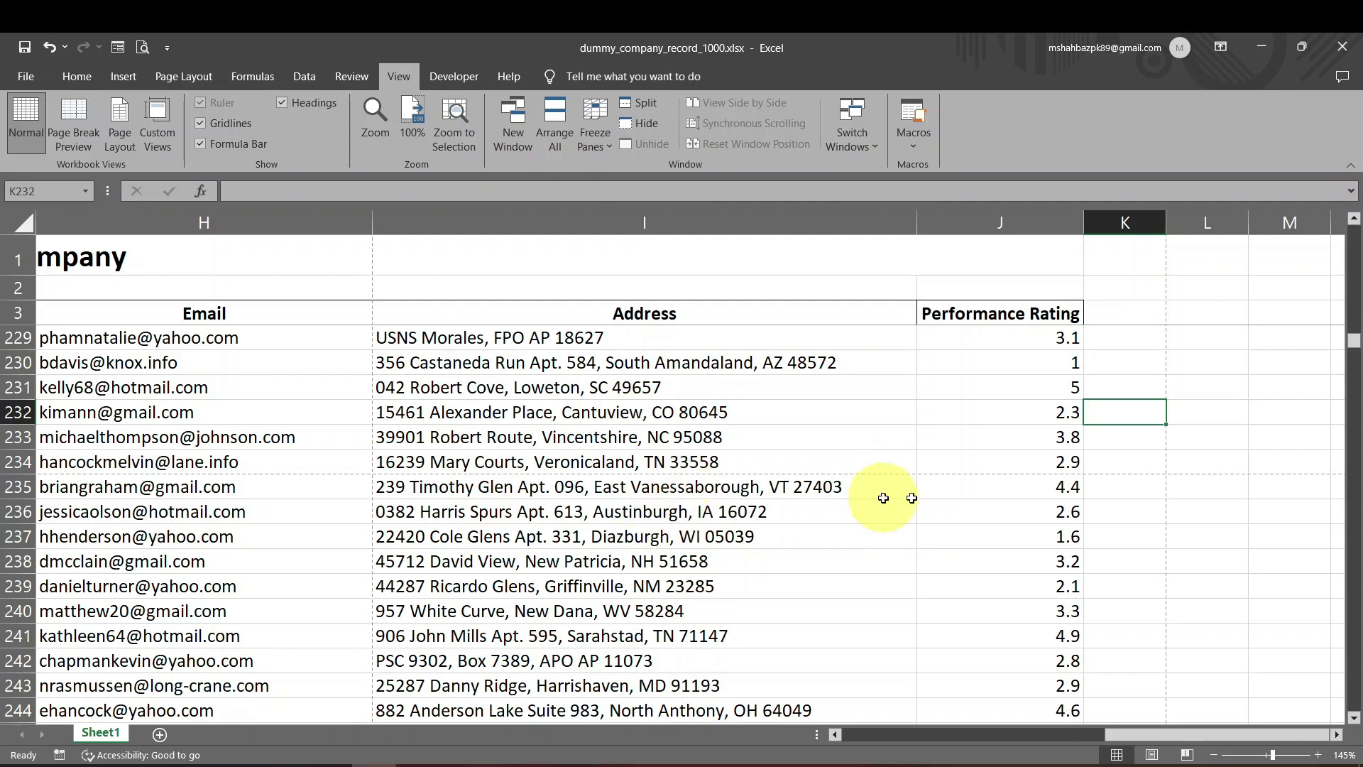
- Inspect the Address entry in row 235 and trace it back to the employee's ID in column A
{"action": "left_click", "coordinate": [871, 437]}
{"action": "left_click", "coordinate": [761, 487]}
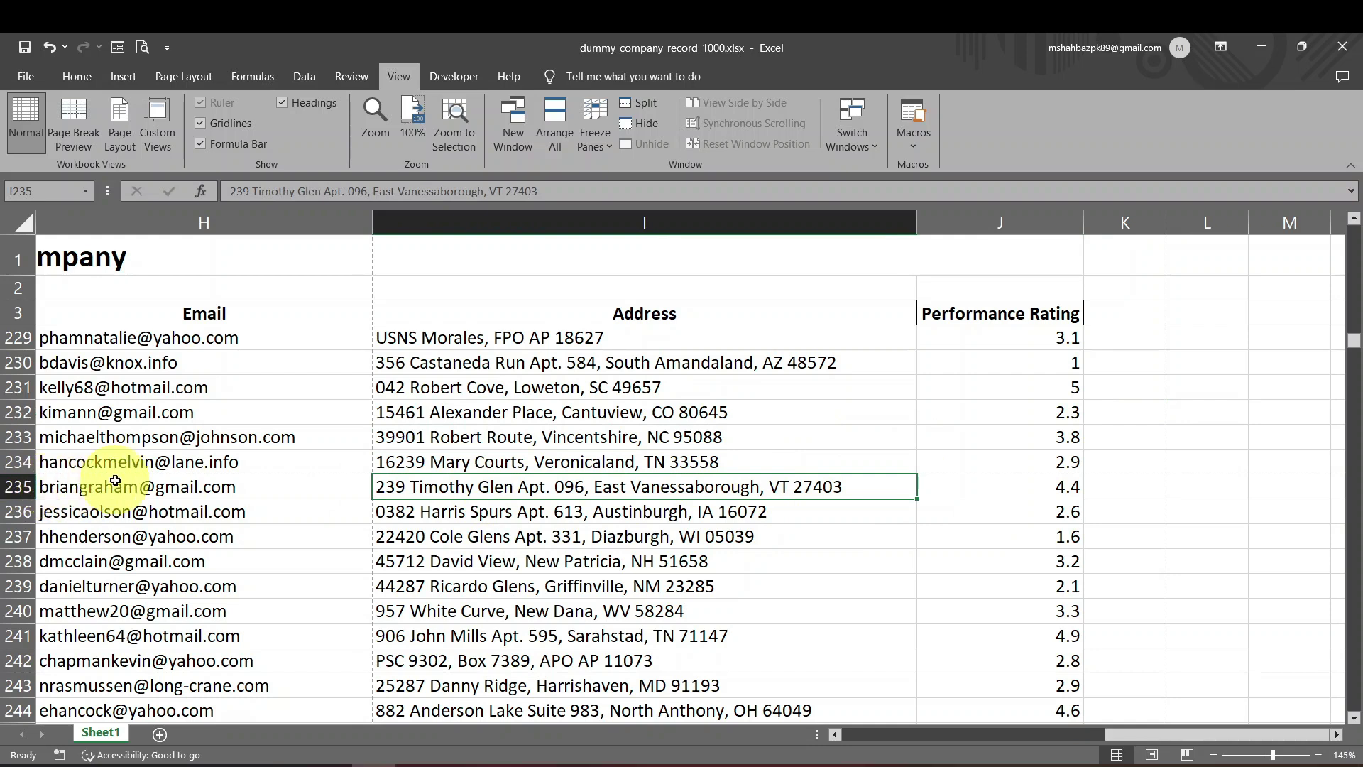
{"action": "key", "text": "Right"}
{"action": "key", "text": "Left"}
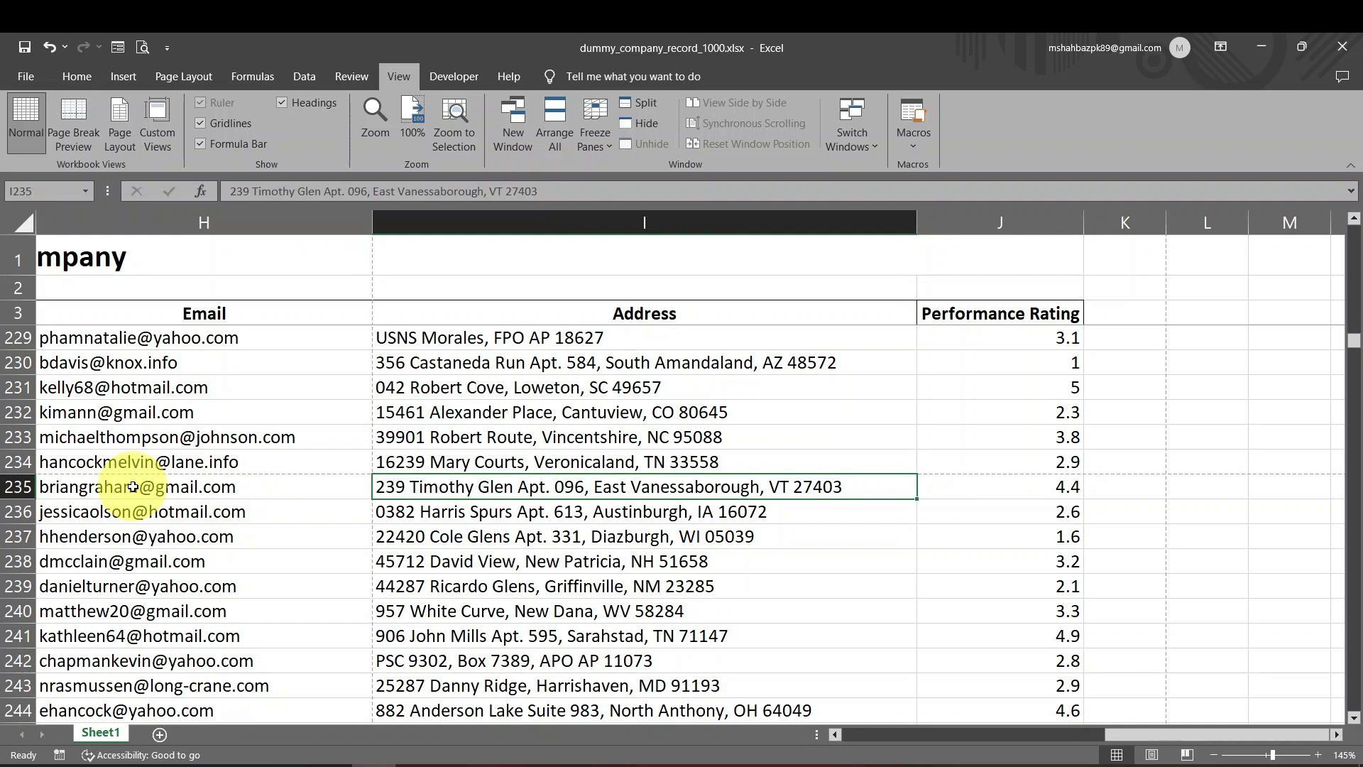
{"action": "left_click", "coordinate": [598, 465]}
{"action": "left_click", "coordinate": [600, 486]}
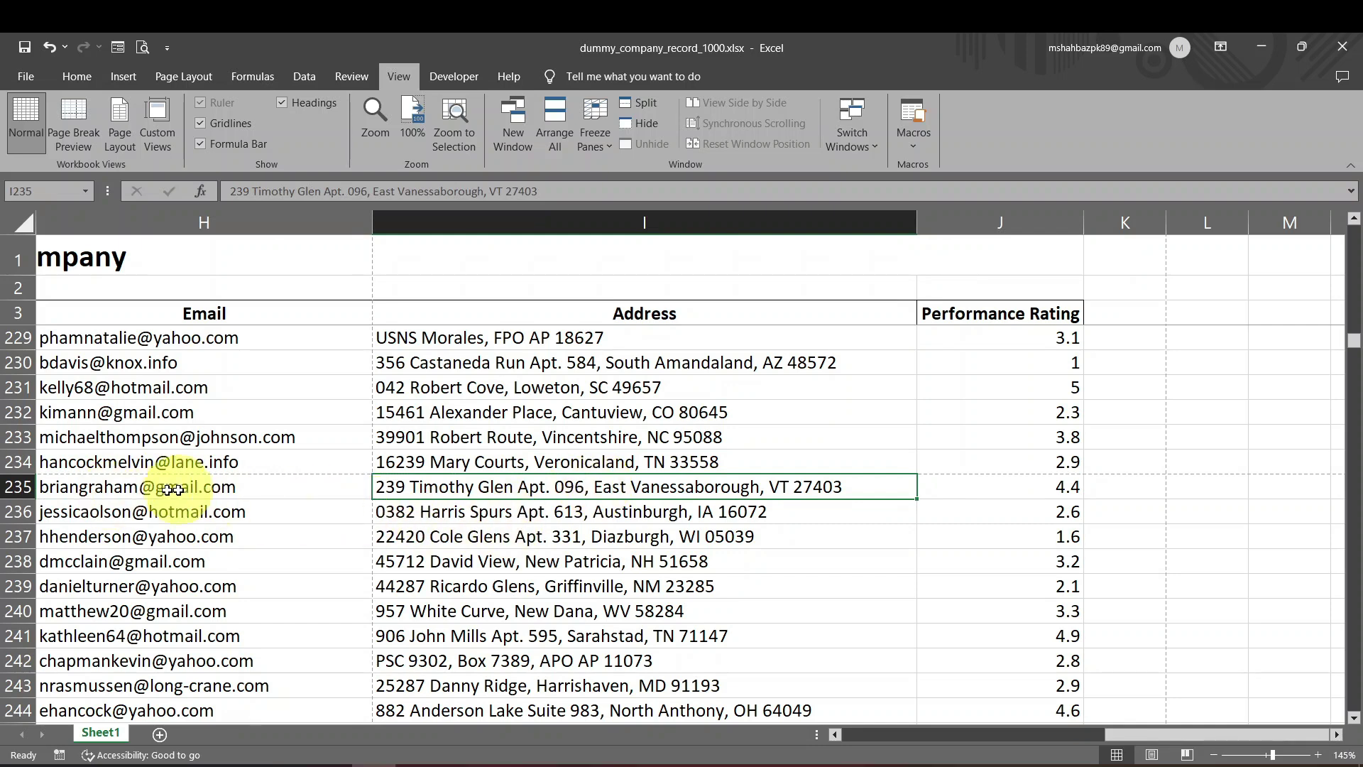
{"action": "left_click", "coordinate": [88, 486]}
{"action": "key", "text": "Home"}
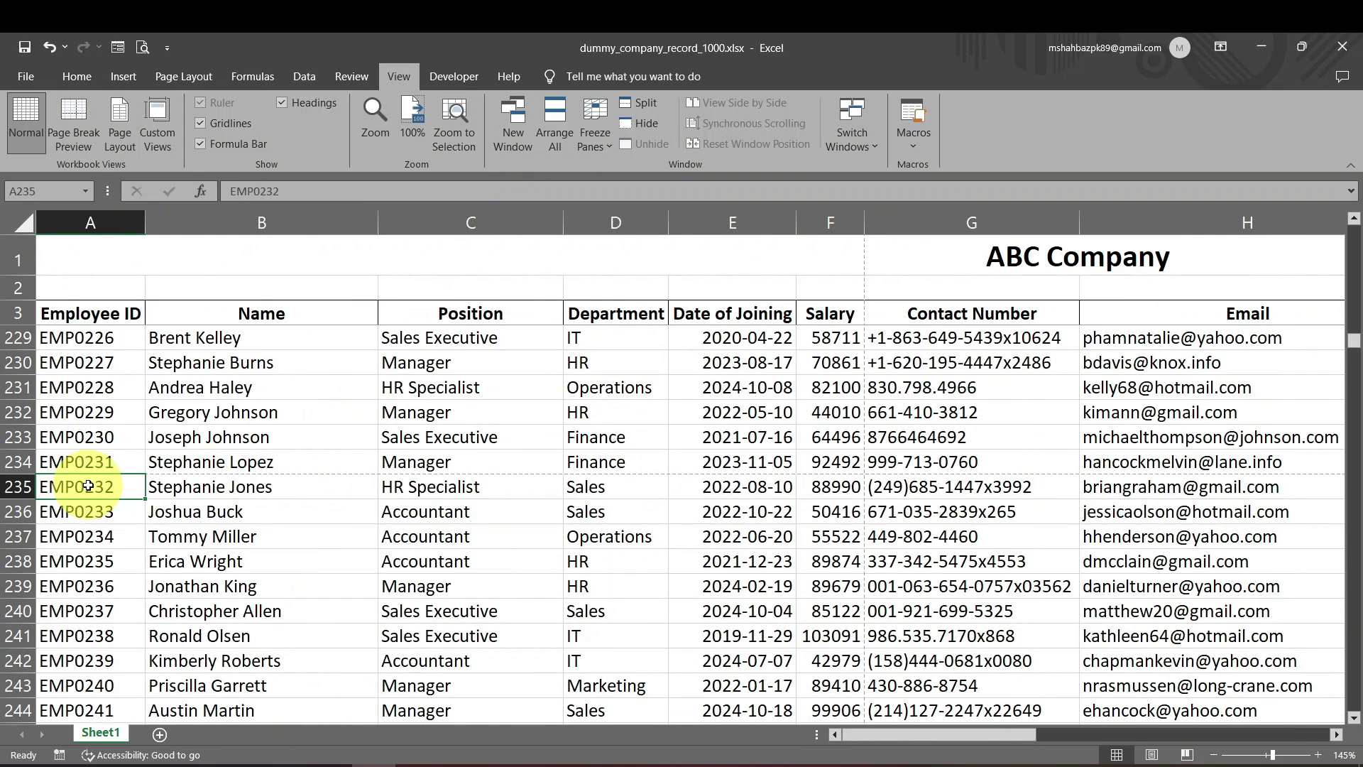
- Move across row 235 from Employee ID to Performance Rating and back, checking which identifying columns stay in view
{"action": "key", "text": "Right"}
{"action": "key", "text": "Right"}
{"action": "key", "text": "Right"}
{"action": "key", "text": "Right"}
{"action": "key", "text": "Right"}
{"action": "key", "text": "Right"}
{"action": "key", "text": "Right"}
{"action": "key", "text": "Right"}
{"action": "key", "text": "Right"}
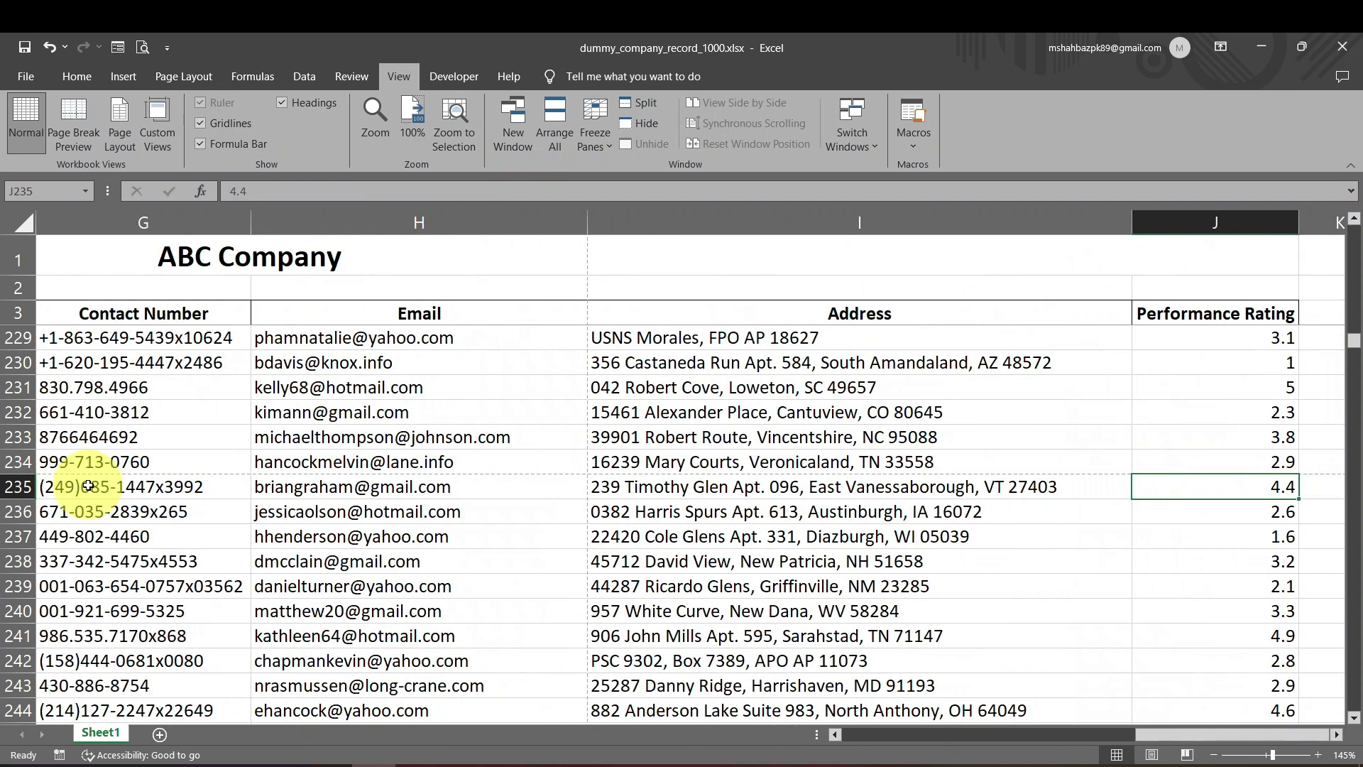
{"action": "key", "text": "Left"}
{"action": "key", "text": "Left"}
{"action": "key", "text": "Home"}
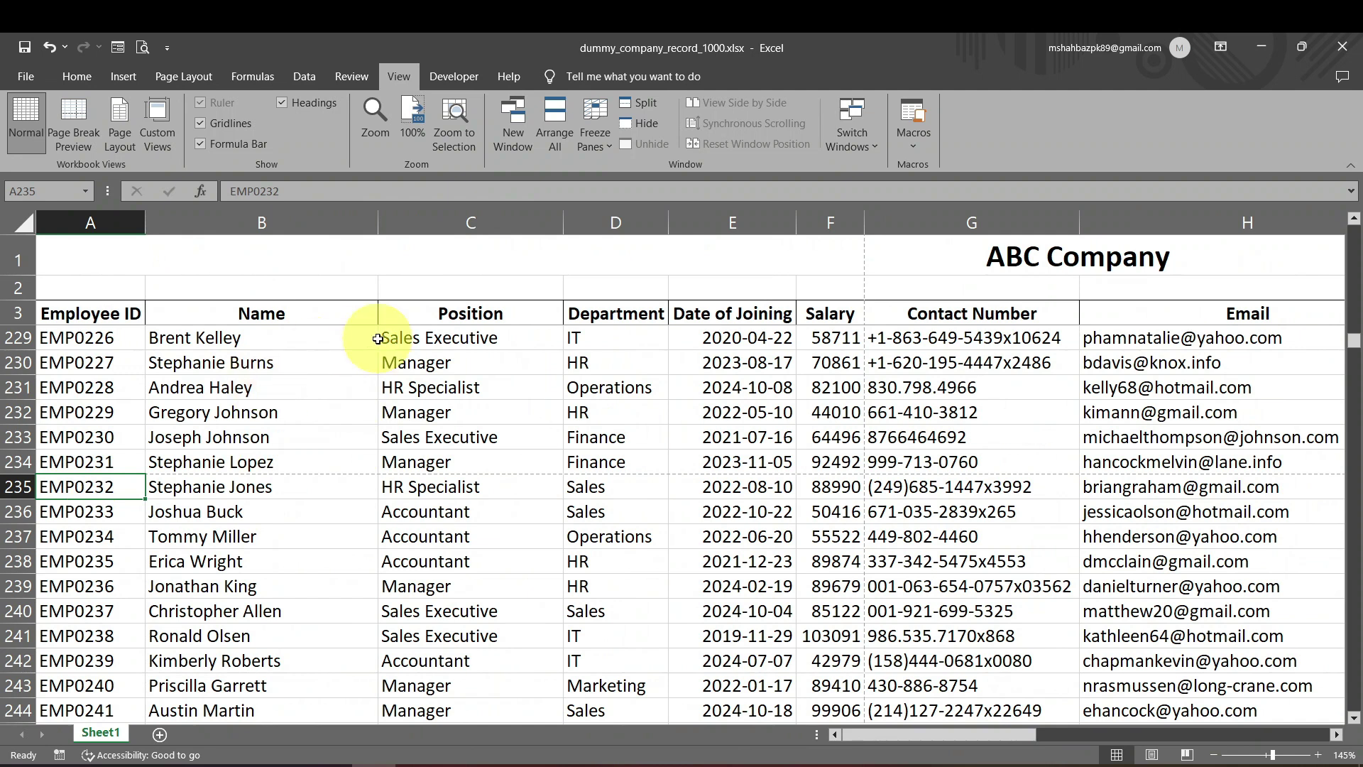
- Unfreeze the panes to release the locked title and heading rows
{"action": "left_click_drag", "start_coordinate": [365, 305], "coordinate": [579, 315]}
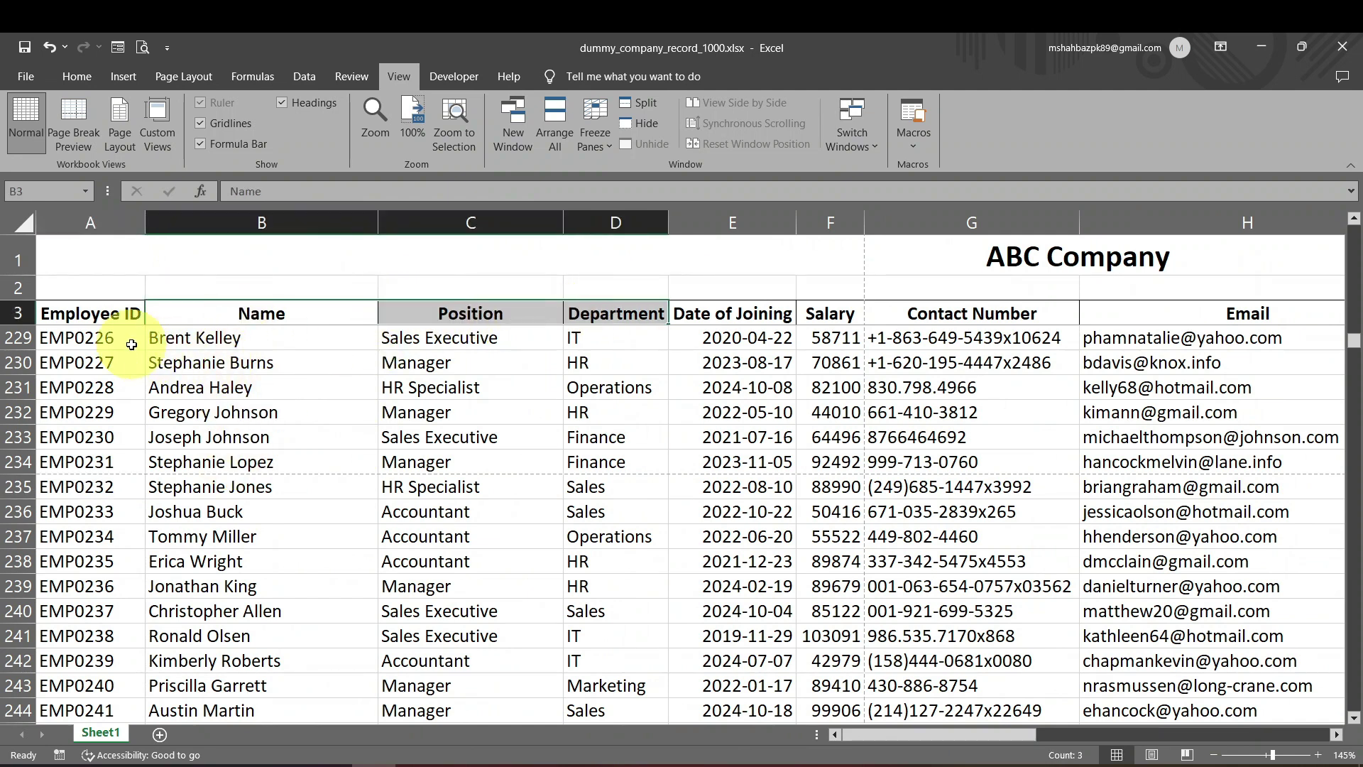
{"action": "left_click", "coordinate": [221, 339]}
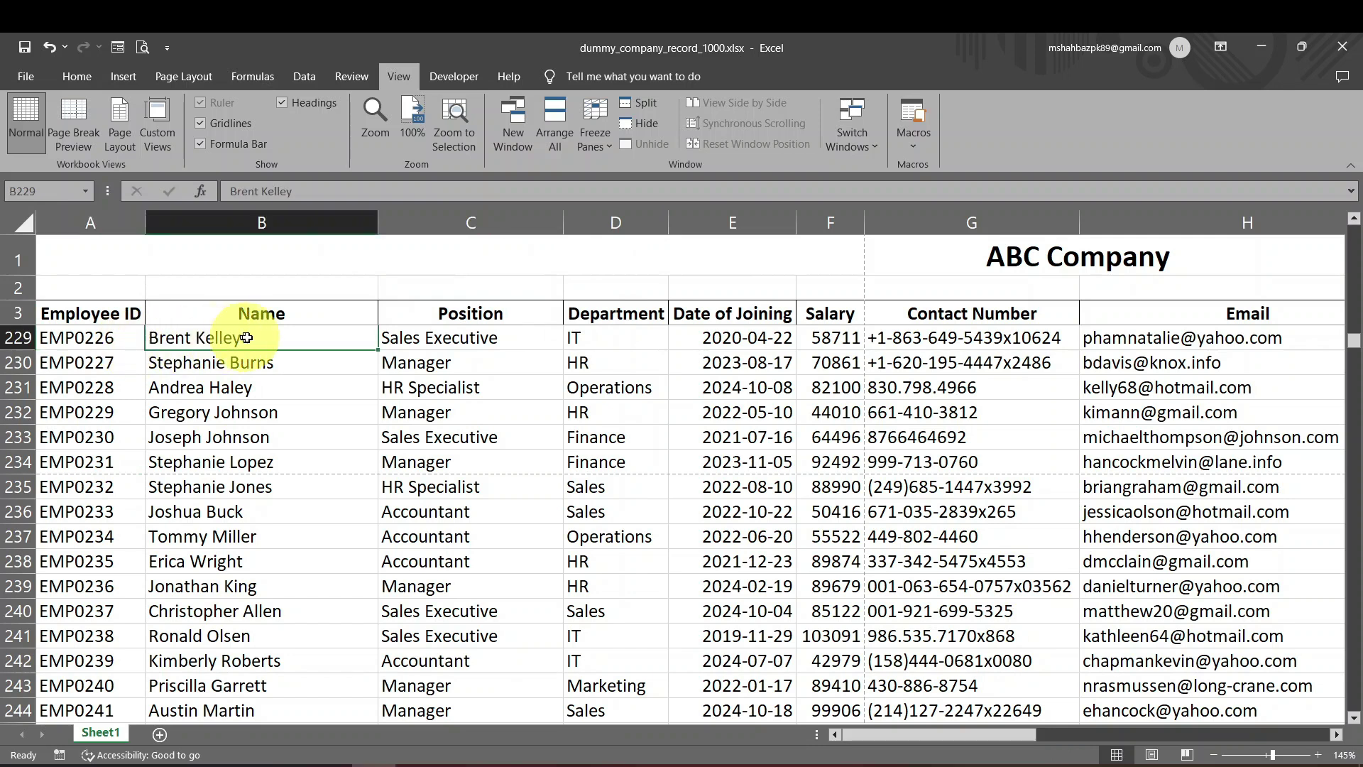
{"action": "left_click", "coordinate": [586, 148]}
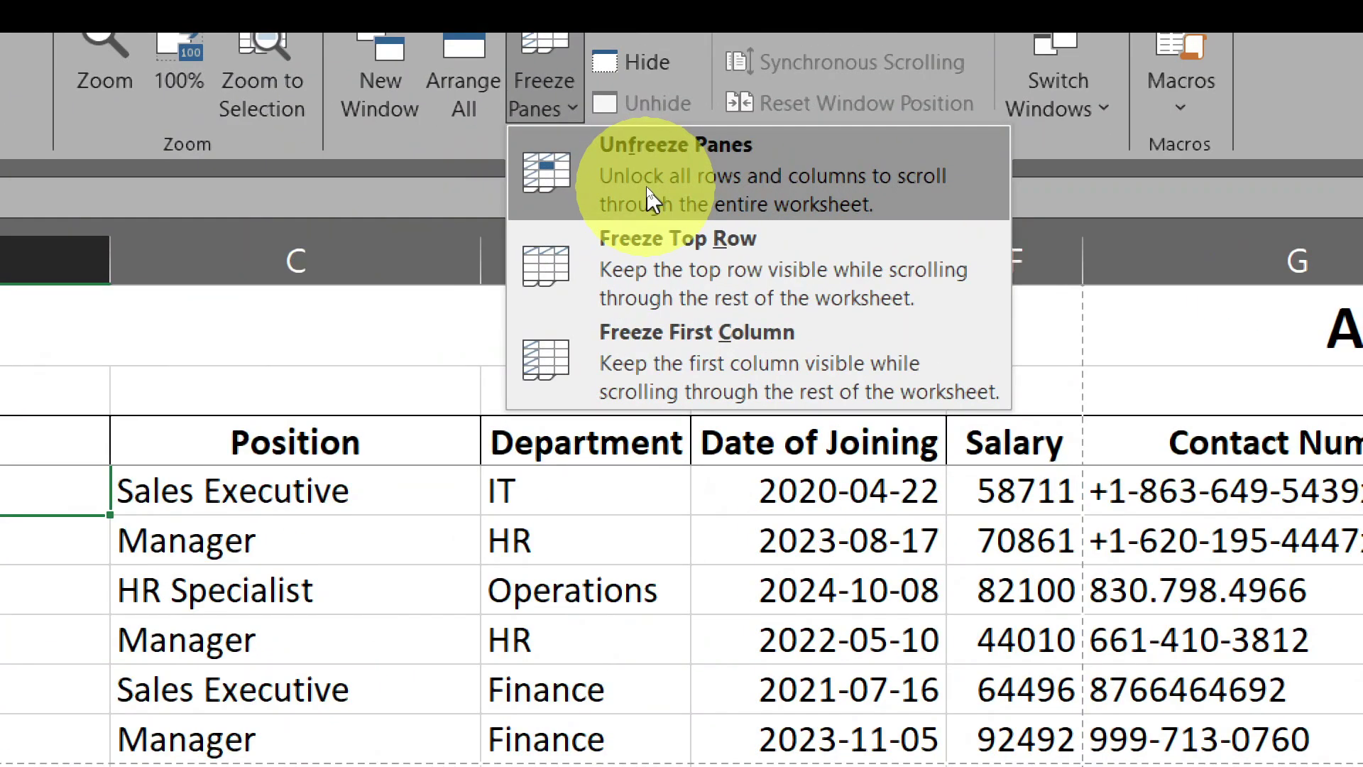
{"action": "left_click", "coordinate": [704, 146]}
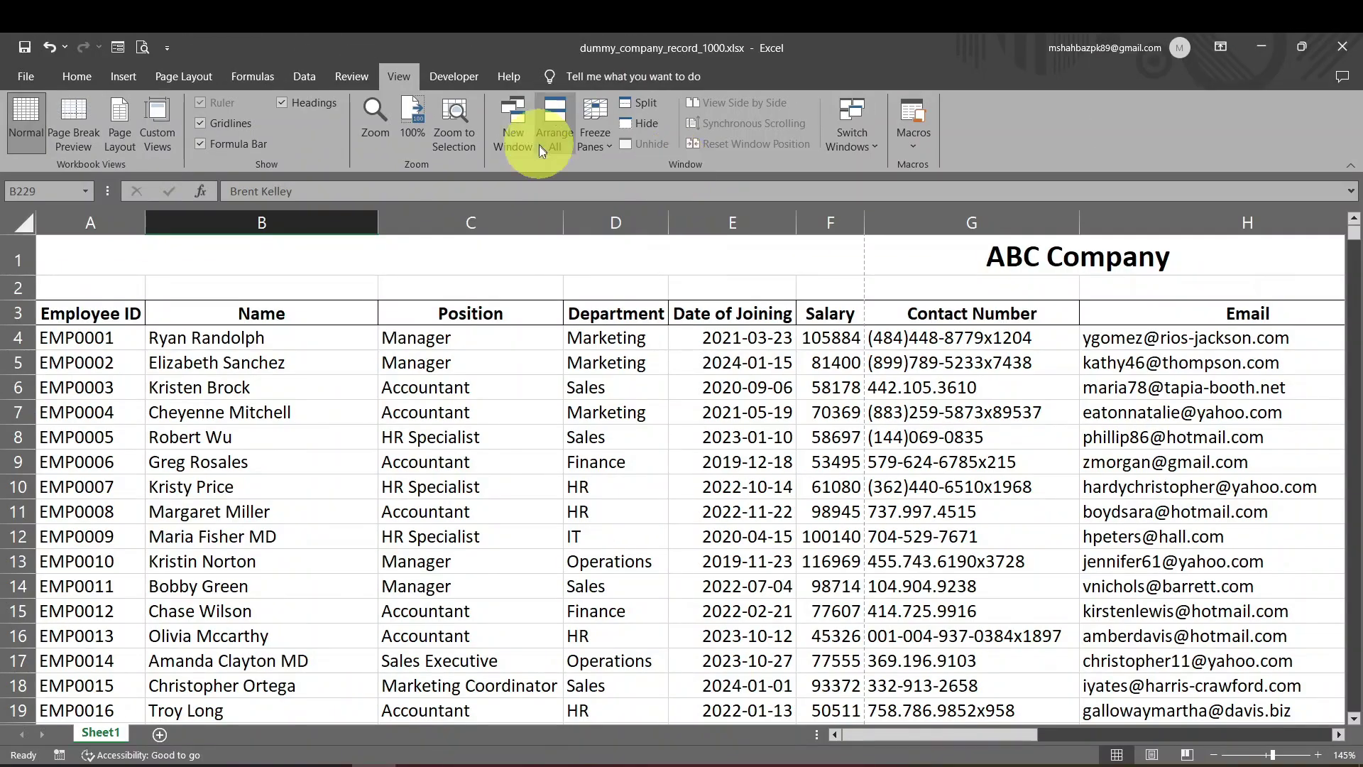
- Check whether rows 1 to 3 move with the rest of the sheet when going down and back up
{"action": "scroll", "coordinate": [569, 260], "scroll_direction": "down", "scroll_amount": 20}
{"action": "scroll", "coordinate": [569, 261], "scroll_direction": "up", "scroll_amount": 20}
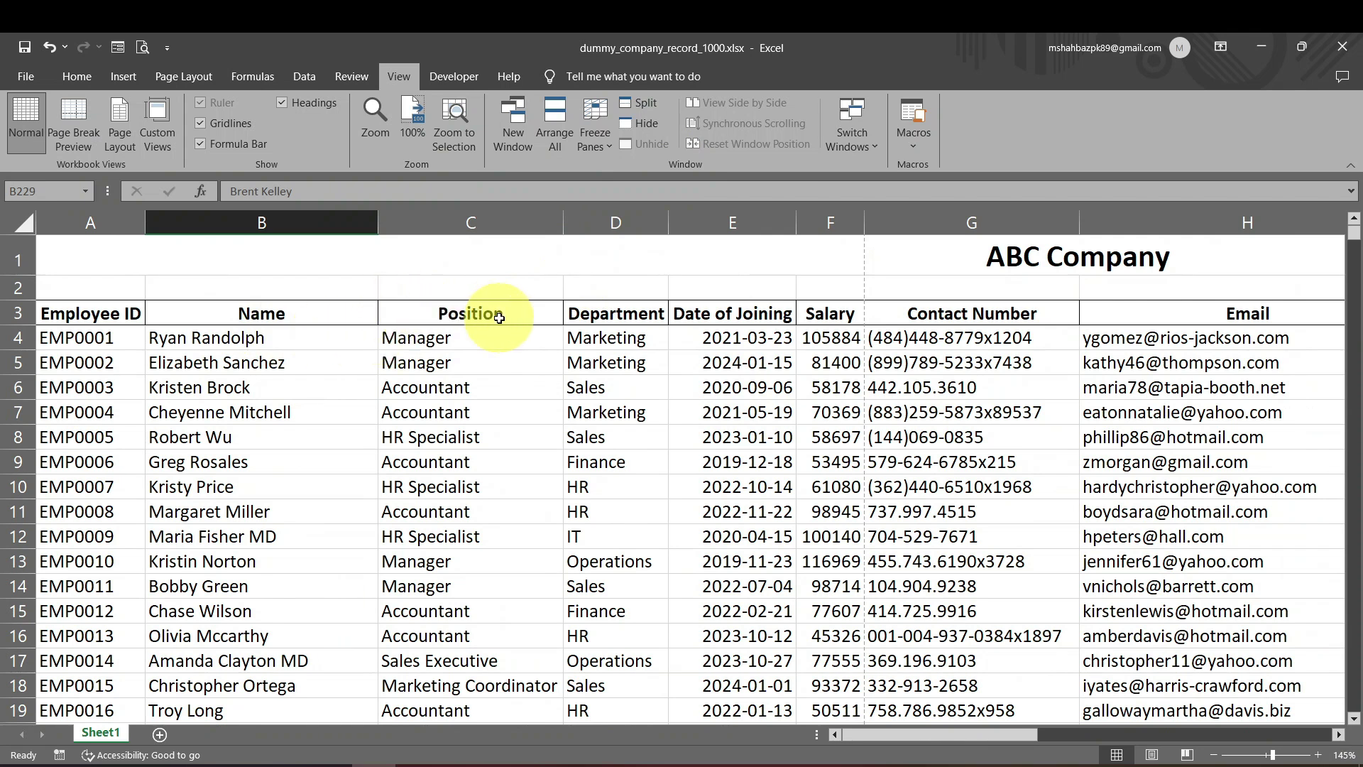
{"action": "scroll", "coordinate": [552, 356], "scroll_direction": "down", "scroll_amount": 20}
{"action": "scroll", "coordinate": [551, 355], "scroll_direction": "up", "scroll_amount": 19}
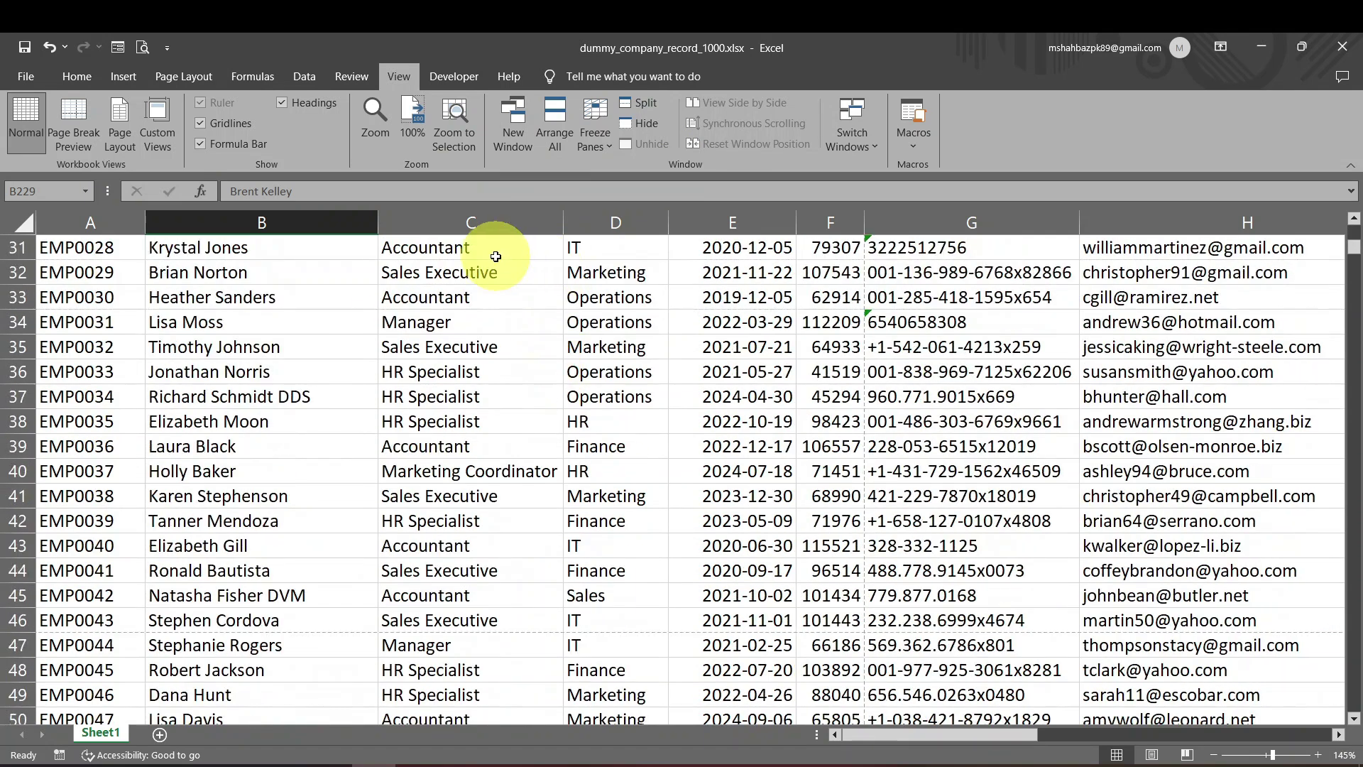
{"action": "scroll", "coordinate": [496, 257], "scroll_direction": "up", "scroll_amount": 10}
- Examine heading rows 1 to 3 and columns A to C to identify the cell just below and beside the area to freeze
{"action": "left_click_drag", "start_coordinate": [472, 362], "coordinate": [1300, 369]}
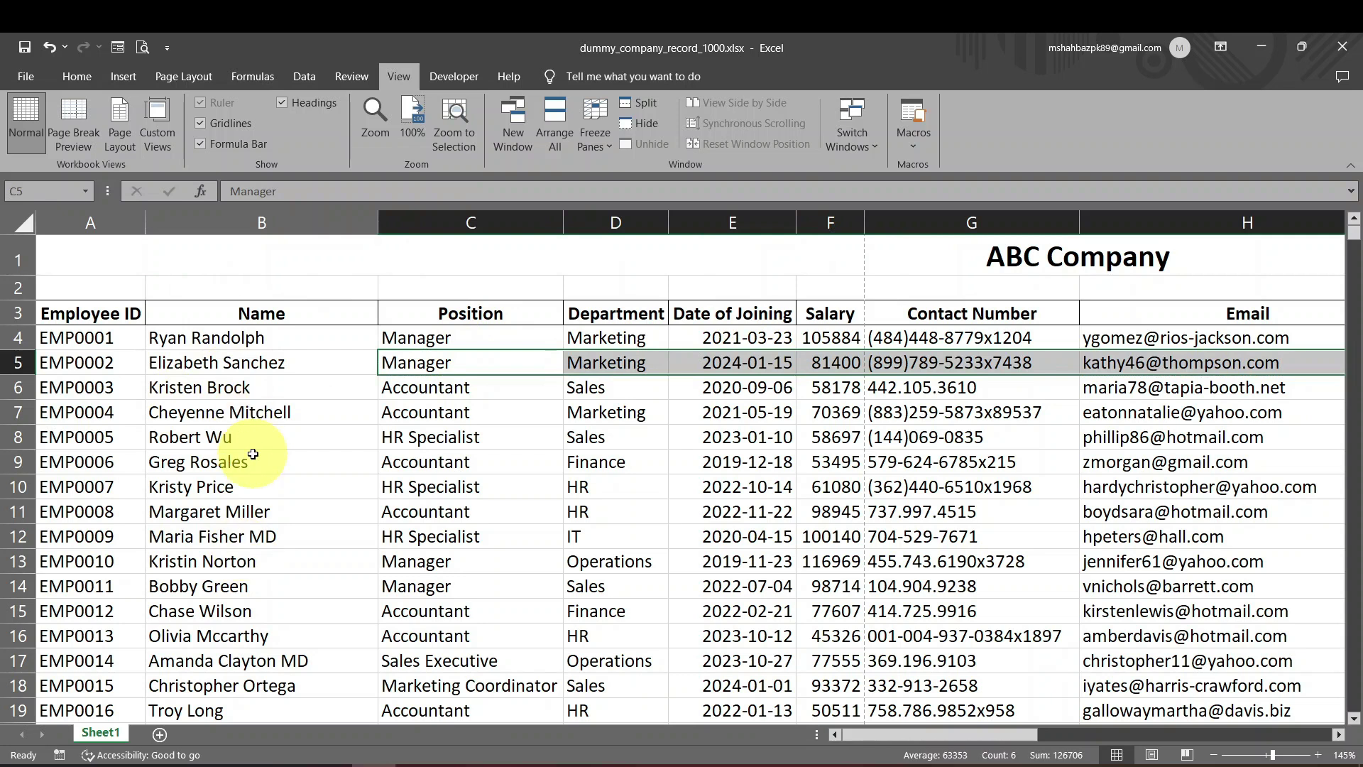
{"action": "left_click", "coordinate": [411, 257]}
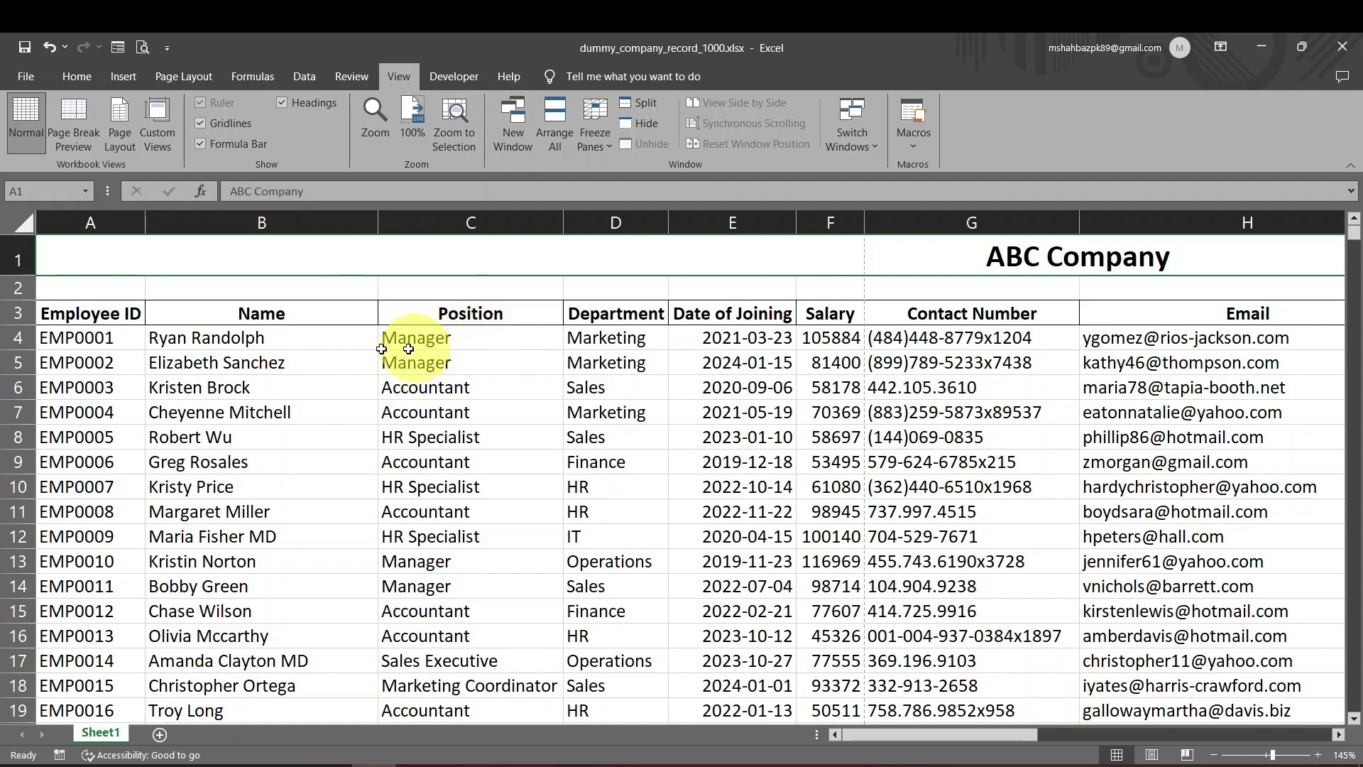
{"action": "left_click", "coordinate": [408, 222]}
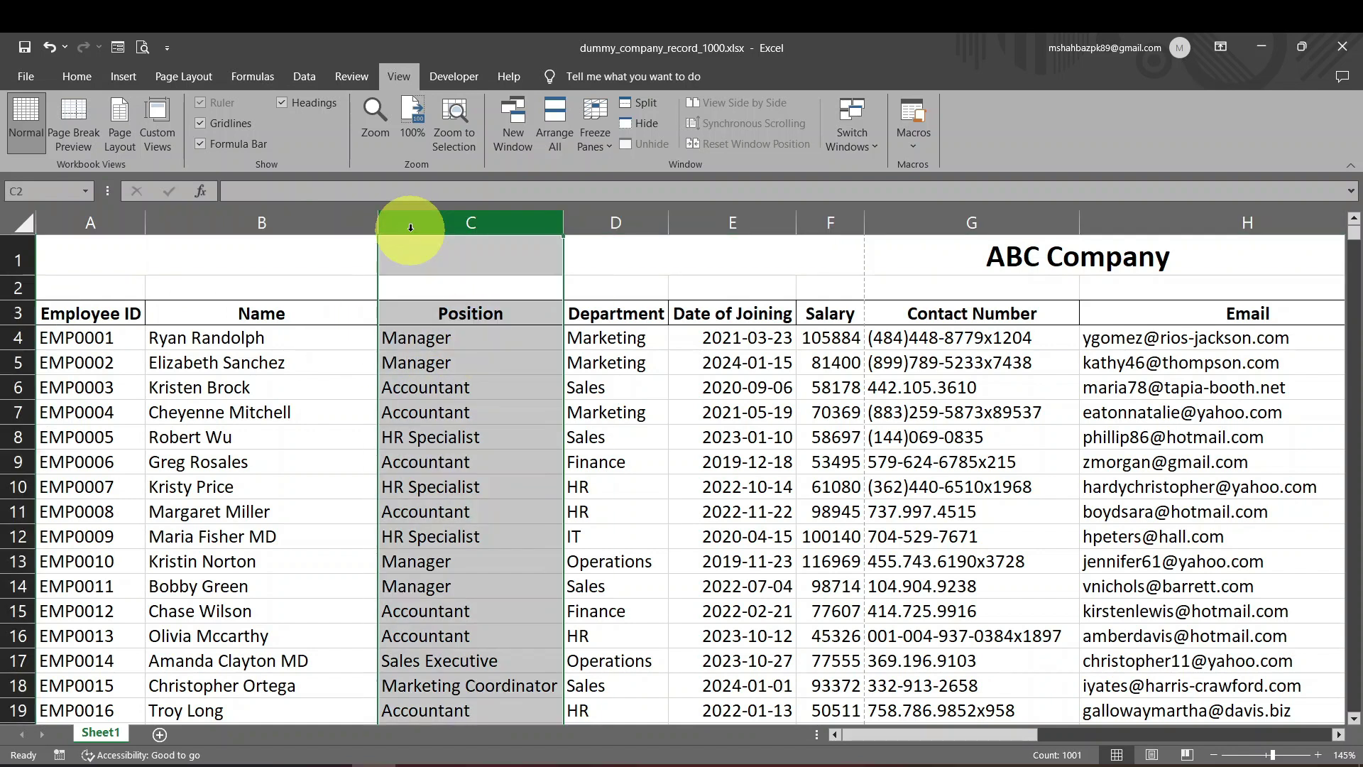
{"action": "left_click", "coordinate": [334, 221]}
{"action": "left_click", "coordinate": [433, 371]}
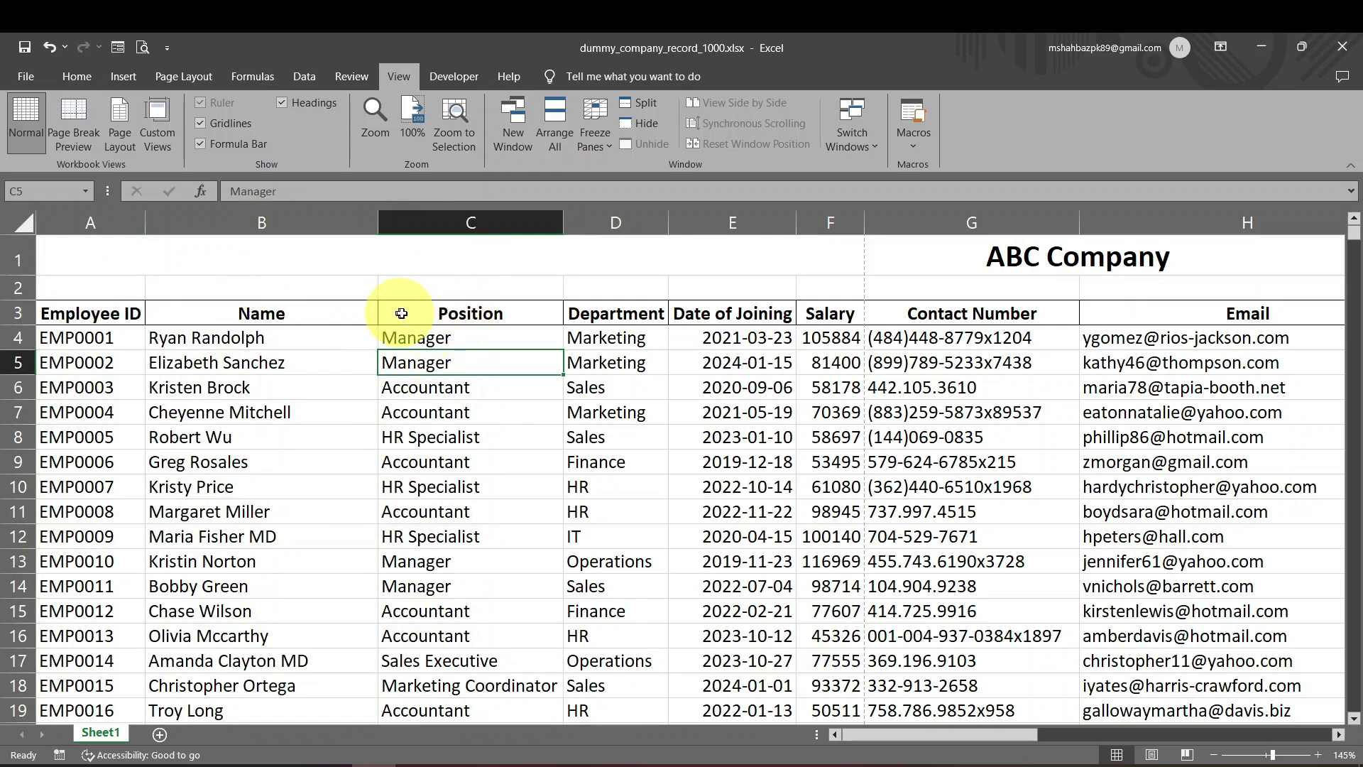
{"action": "left_click", "coordinate": [466, 334]}
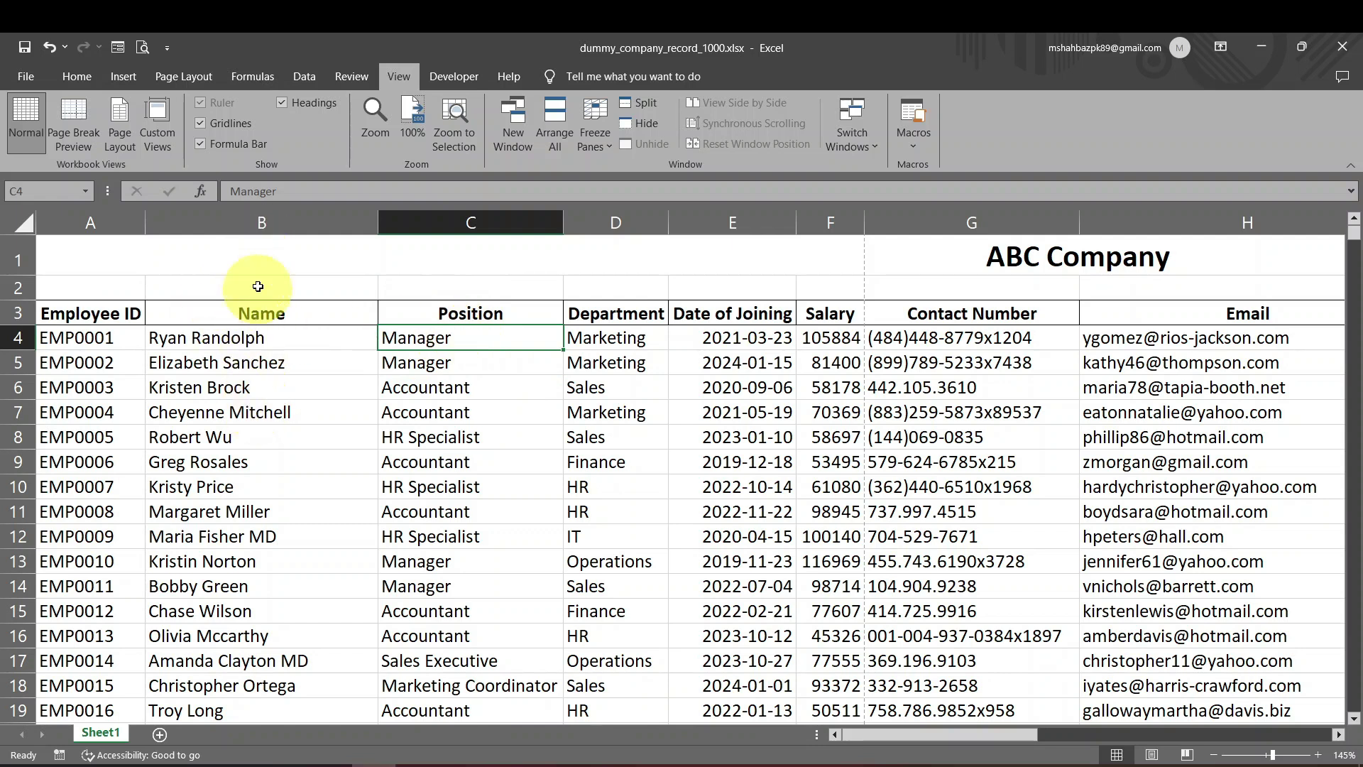
{"action": "left_click", "coordinate": [264, 219]}
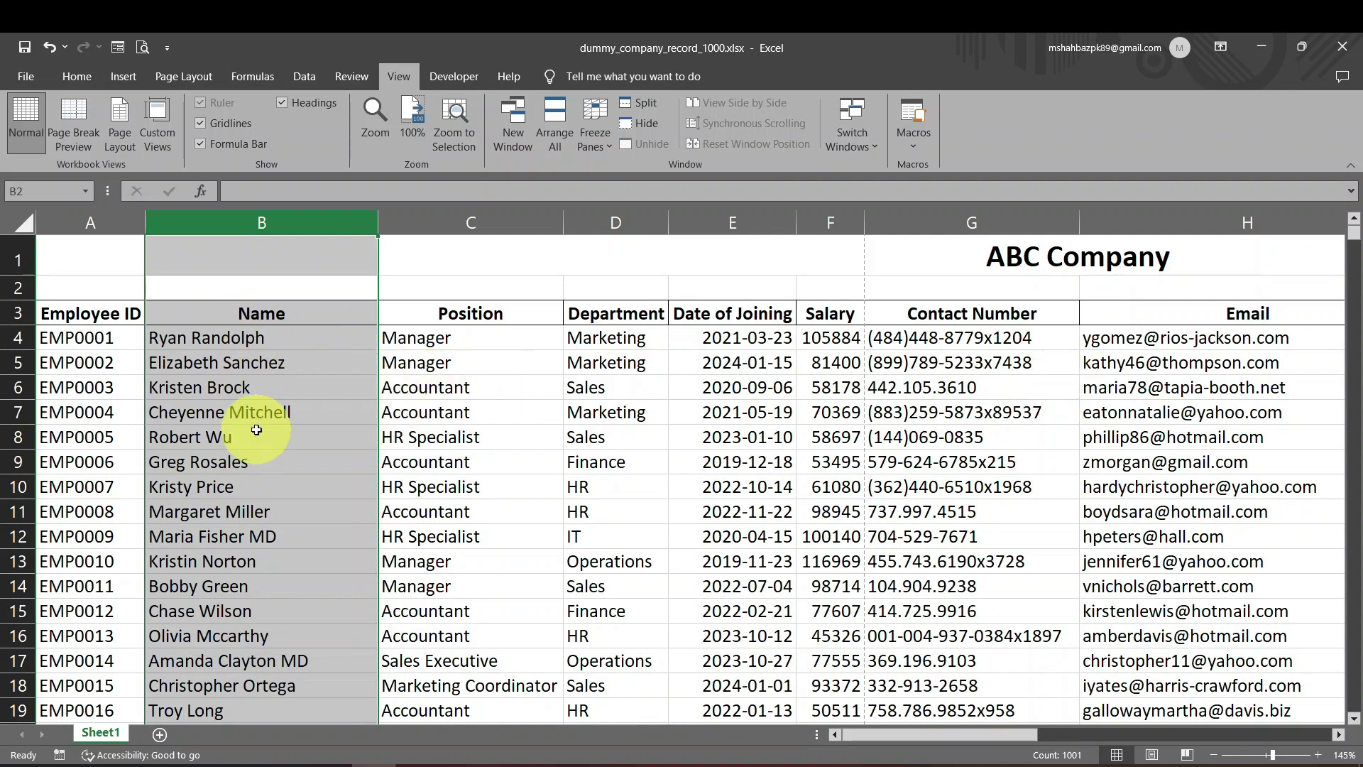
{"action": "left_click", "coordinate": [435, 358]}
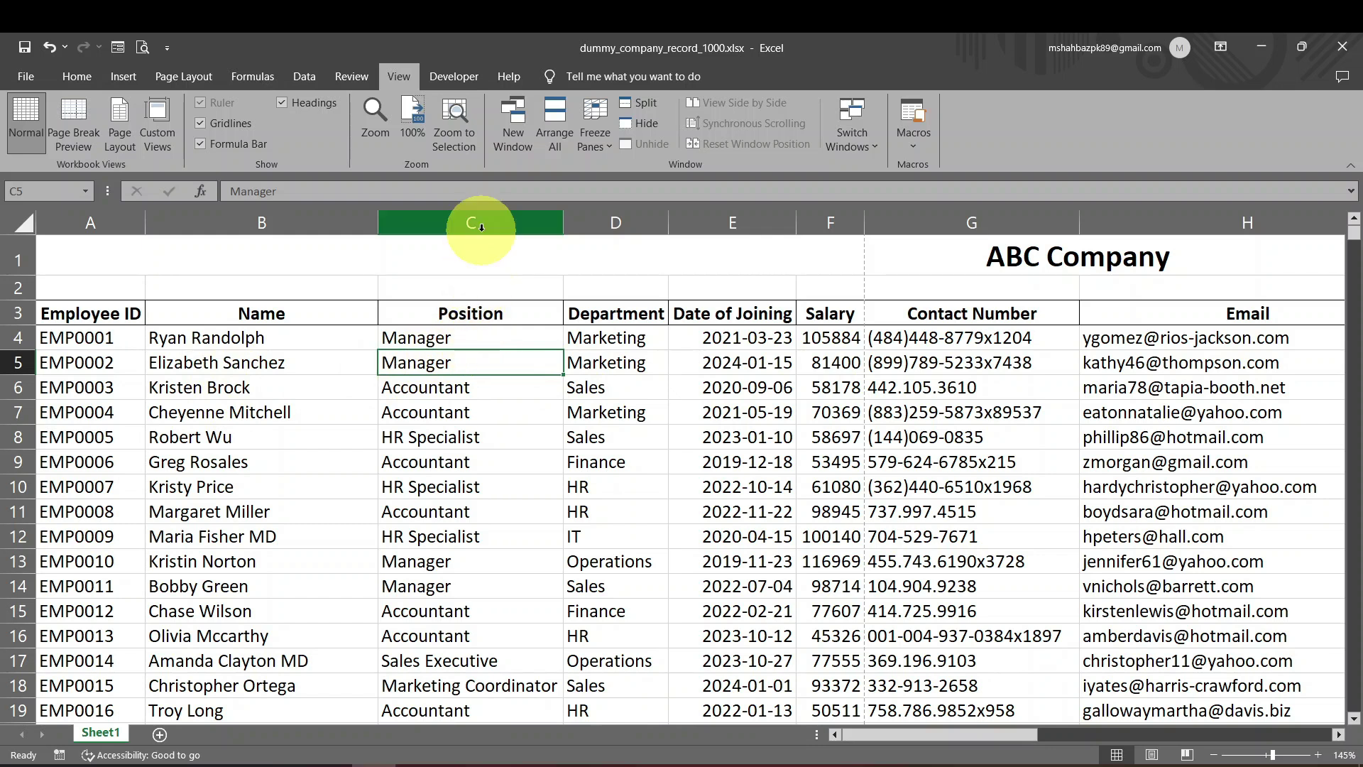
{"action": "left_click", "coordinate": [29, 317]}
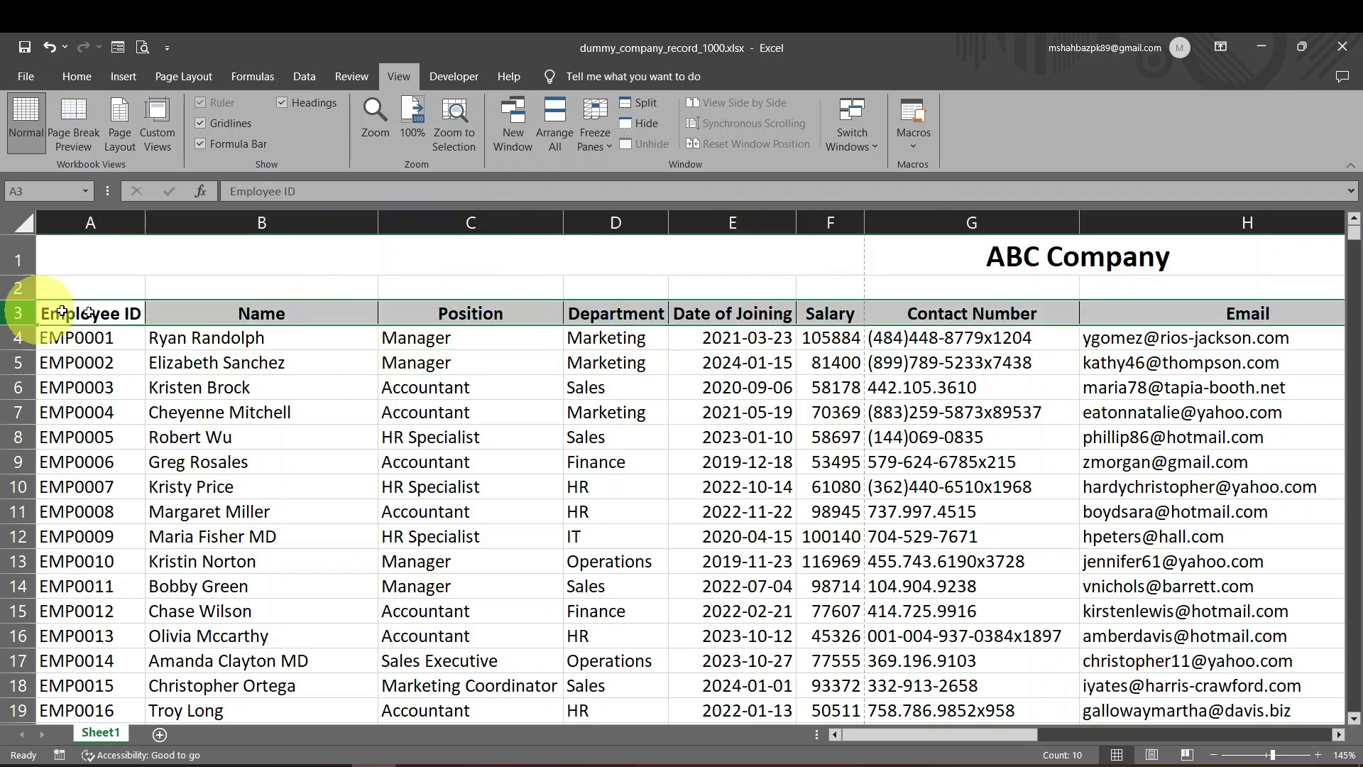
- Freeze the panes at cell C4 to lock rows 1 to 3 together with the Employee ID and Name columns
{"action": "left_click", "coordinate": [463, 341]}
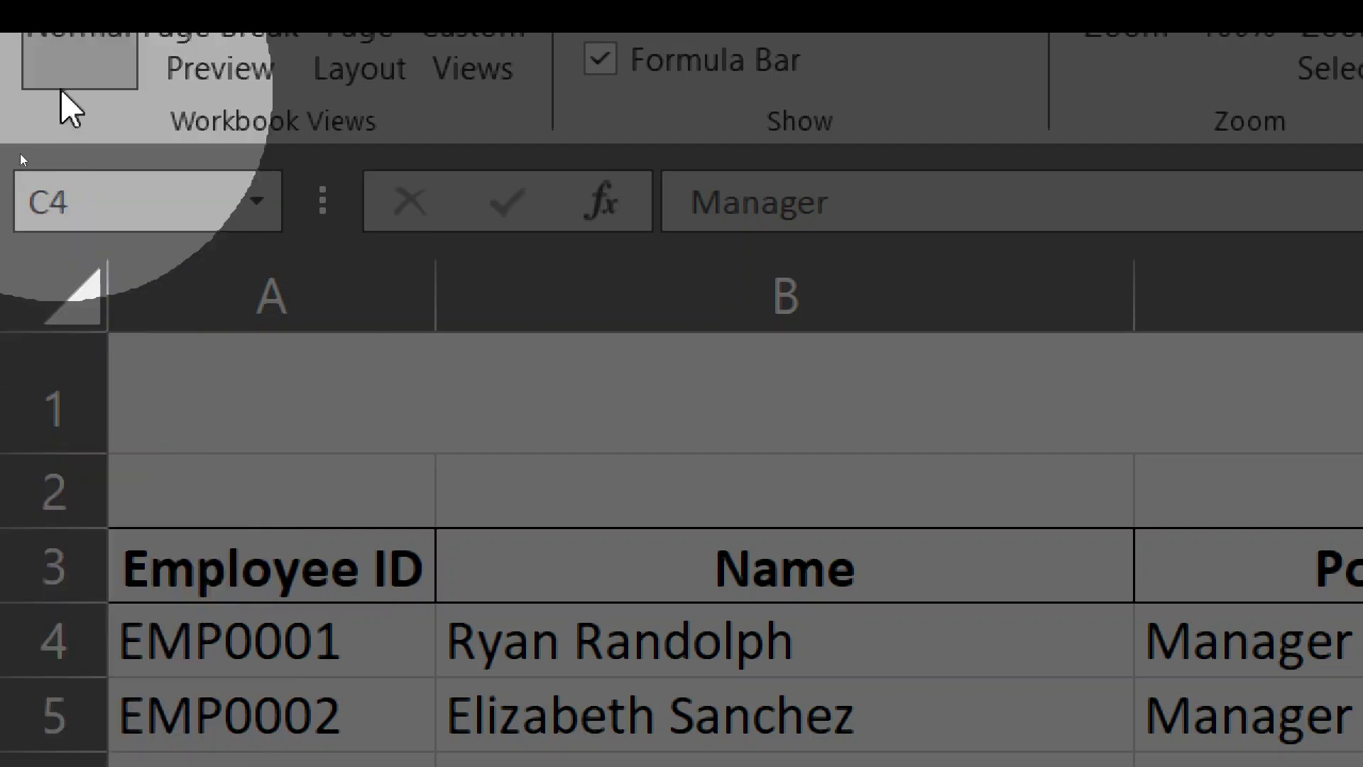
{"action": "left_click", "coordinate": [61, 178]}
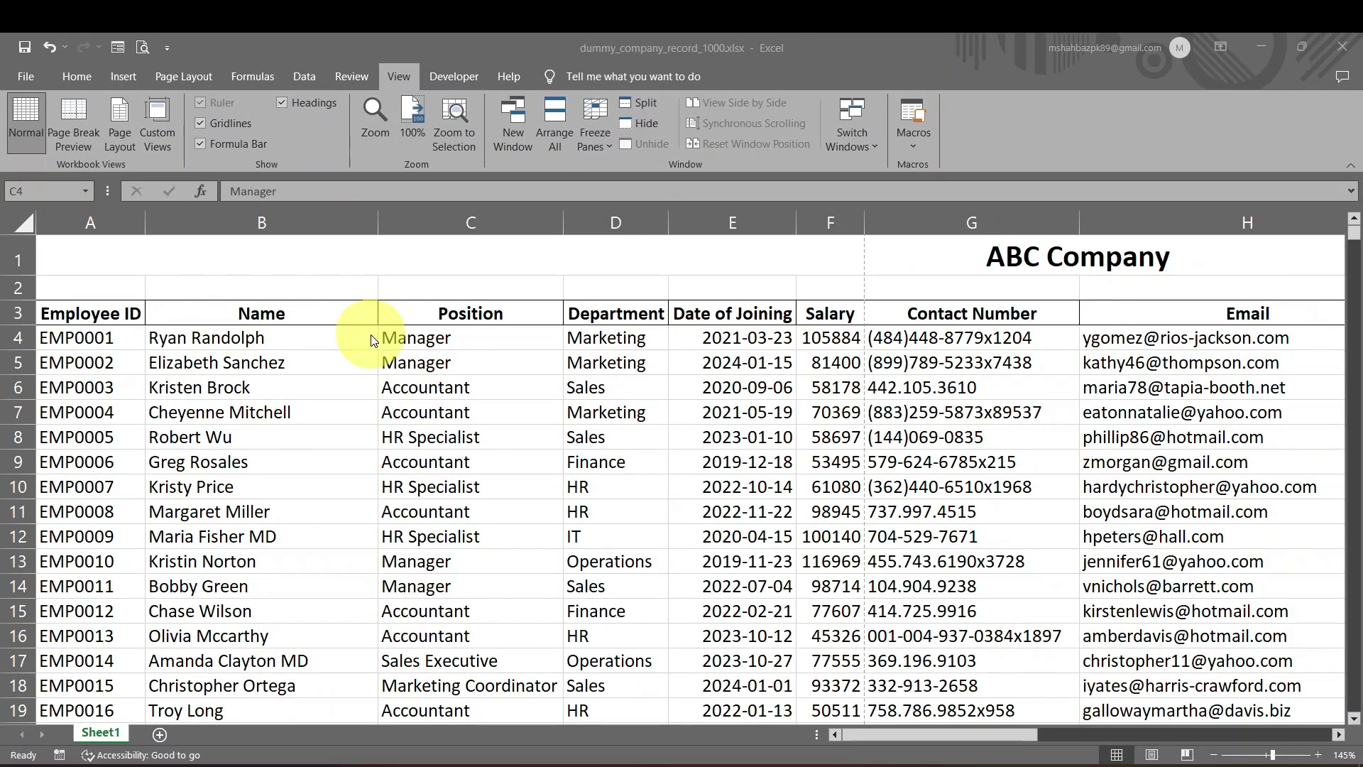
{"action": "left_click", "coordinate": [450, 336]}
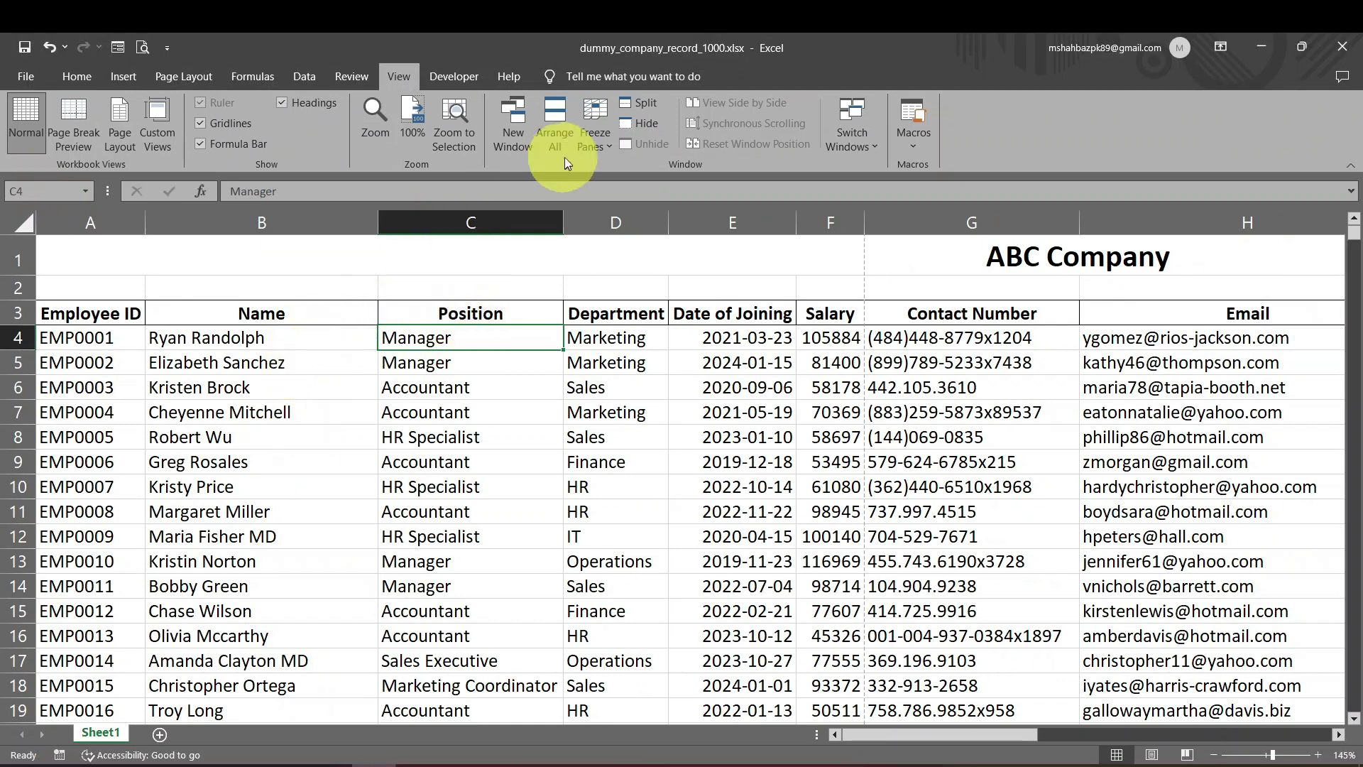
{"action": "left_click", "coordinate": [591, 150]}
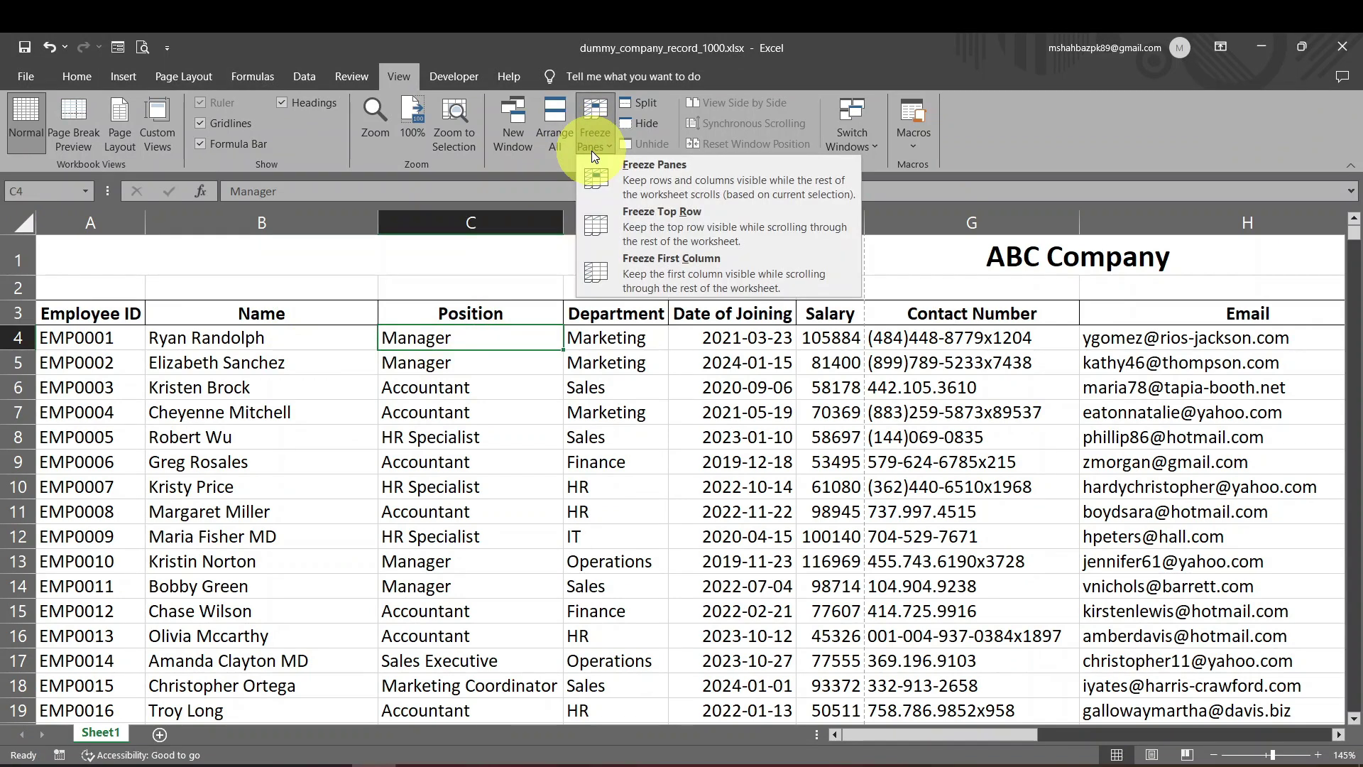
{"action": "left_click", "coordinate": [668, 174]}
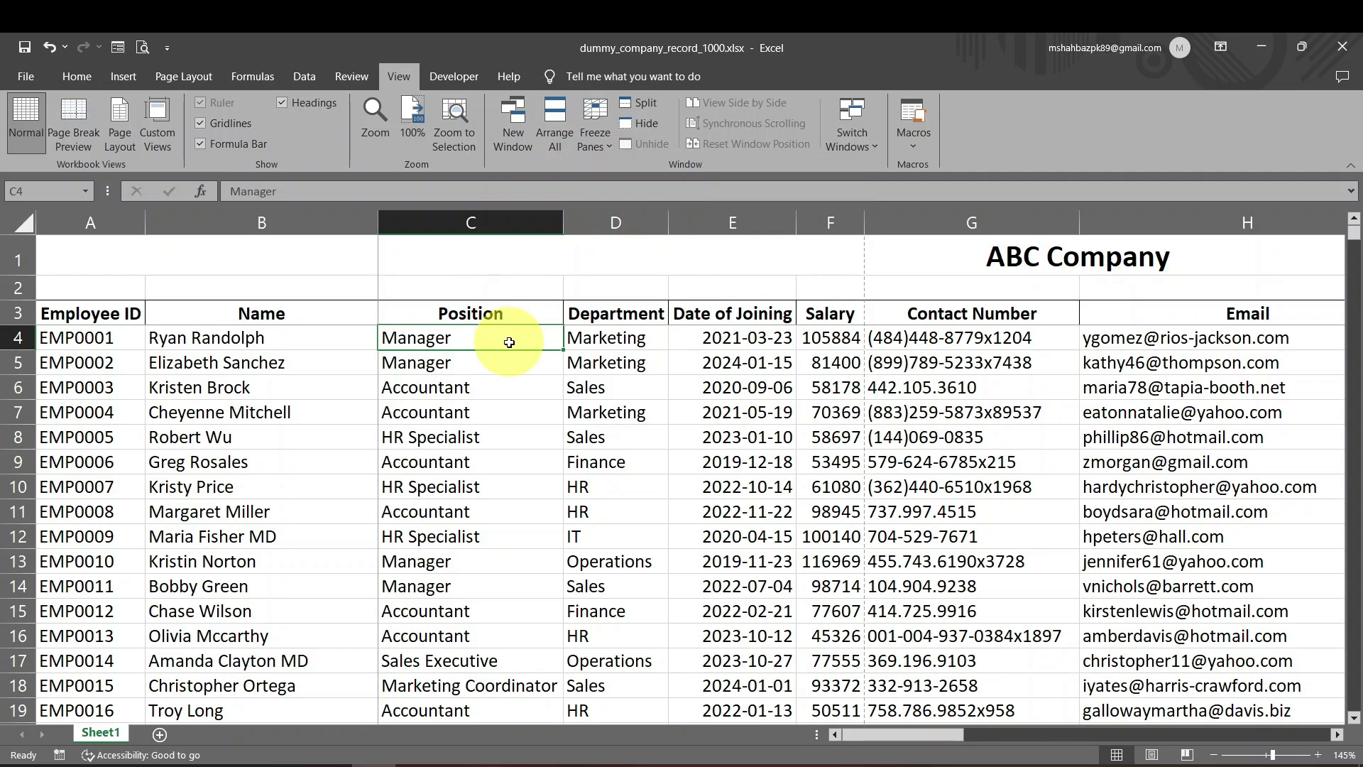
- Check whether the headings and the Employee ID and Name columns stay in view going down the records and across row 172 to column K
{"action": "scroll", "coordinate": [509, 342], "scroll_direction": "down", "scroll_amount": 20}
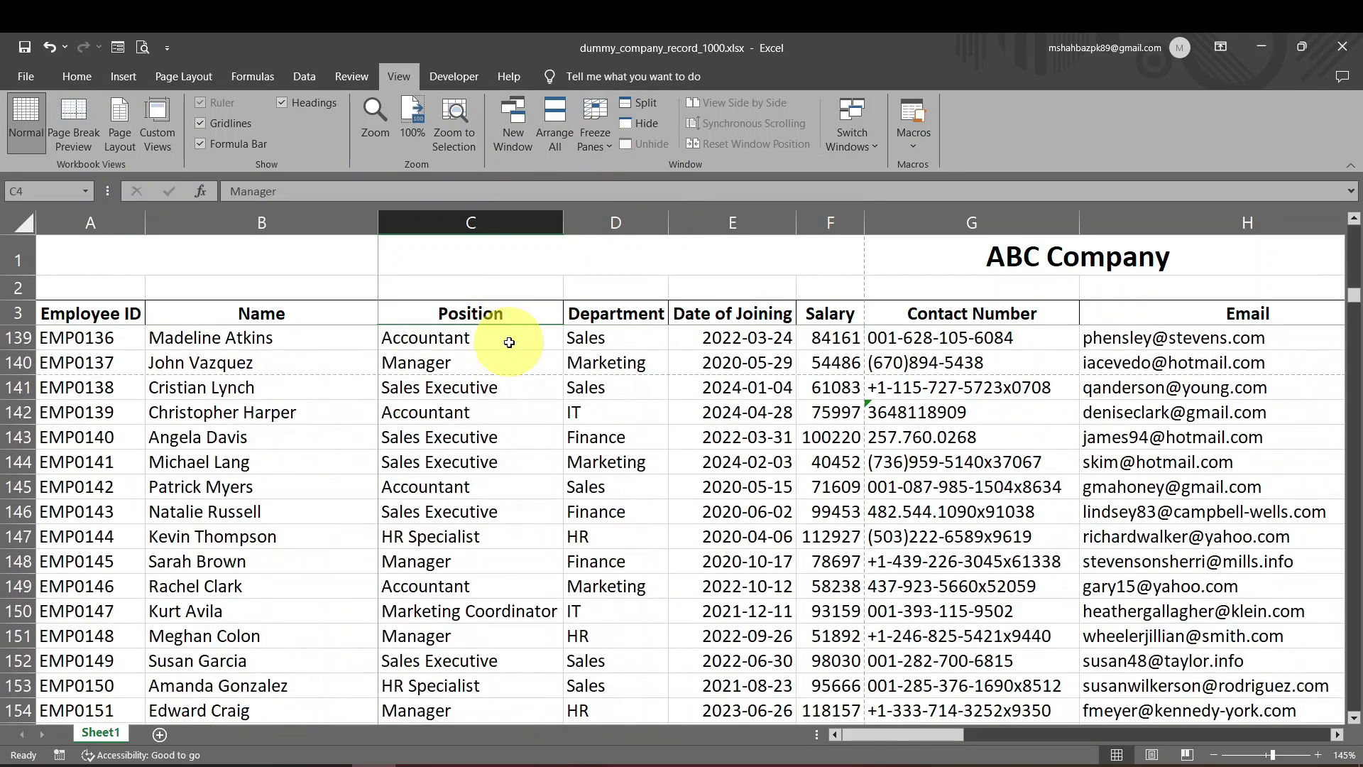
{"action": "scroll", "coordinate": [509, 343], "scroll_direction": "down", "scroll_amount": 10}
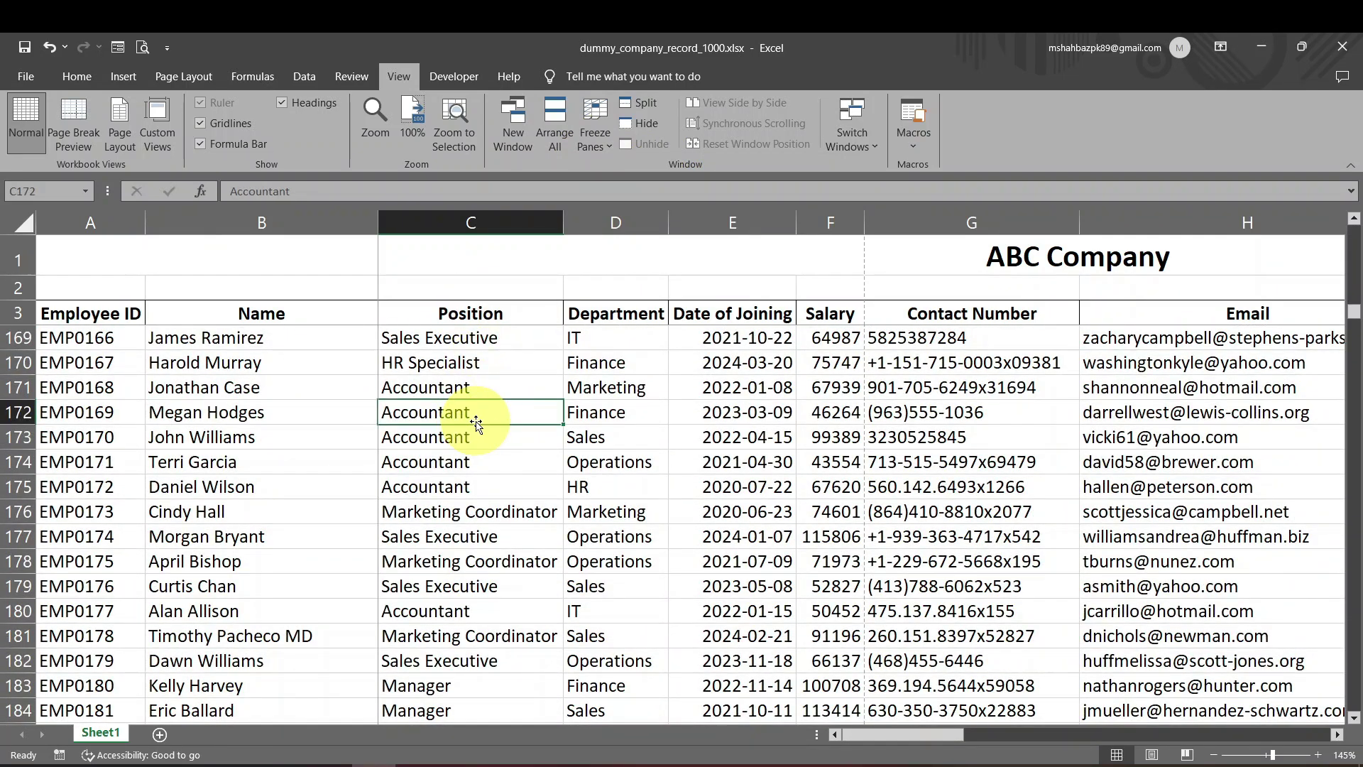
{"action": "key", "text": "Right"}
{"action": "key", "text": "Right"}
{"action": "key", "text": "Right"}
{"action": "key", "text": "Right"}
{"action": "key", "text": "Right"}
{"action": "key", "text": "Right"}
{"action": "key", "text": "Right"}
{"action": "key", "text": "Right"}
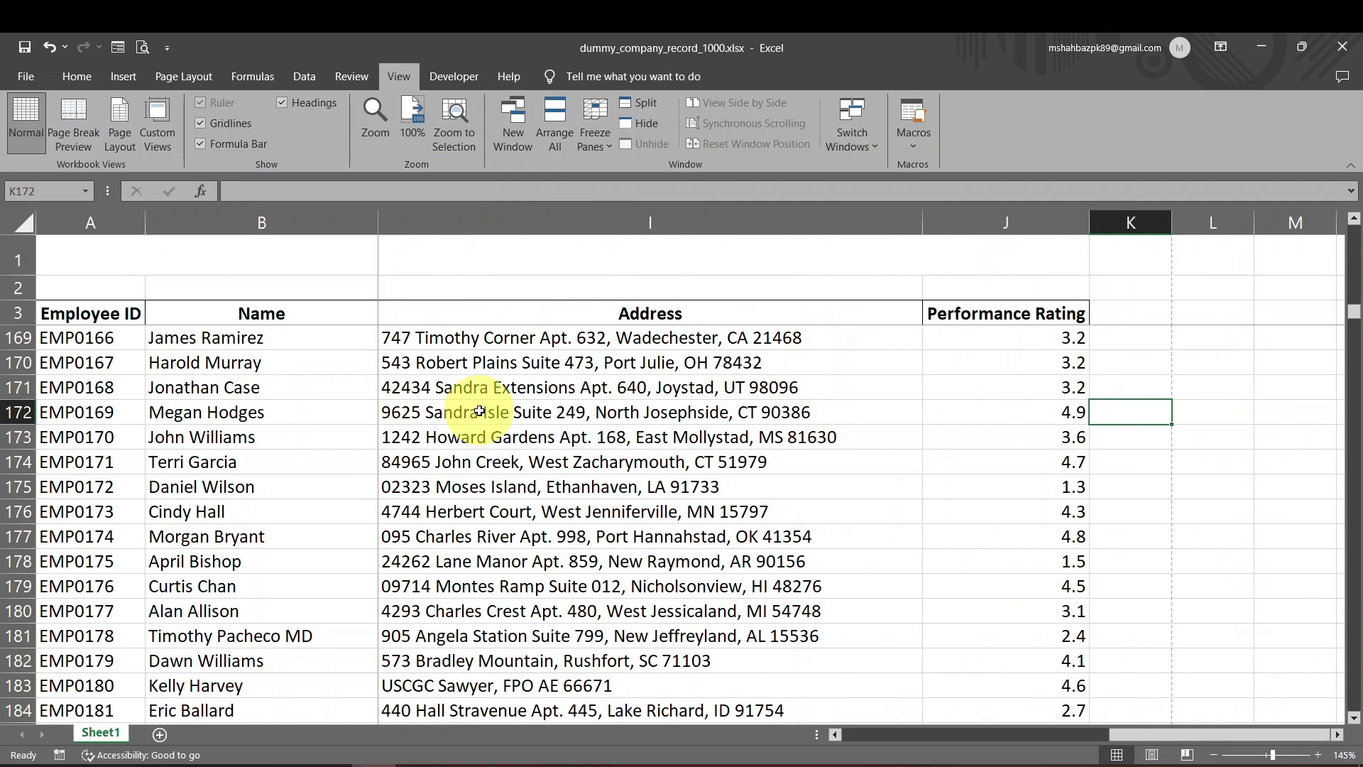
{"action": "scroll", "coordinate": [469, 416], "scroll_direction": "down", "scroll_amount": 17}
{"action": "scroll", "coordinate": [474, 417], "scroll_direction": "down", "scroll_amount": 3}
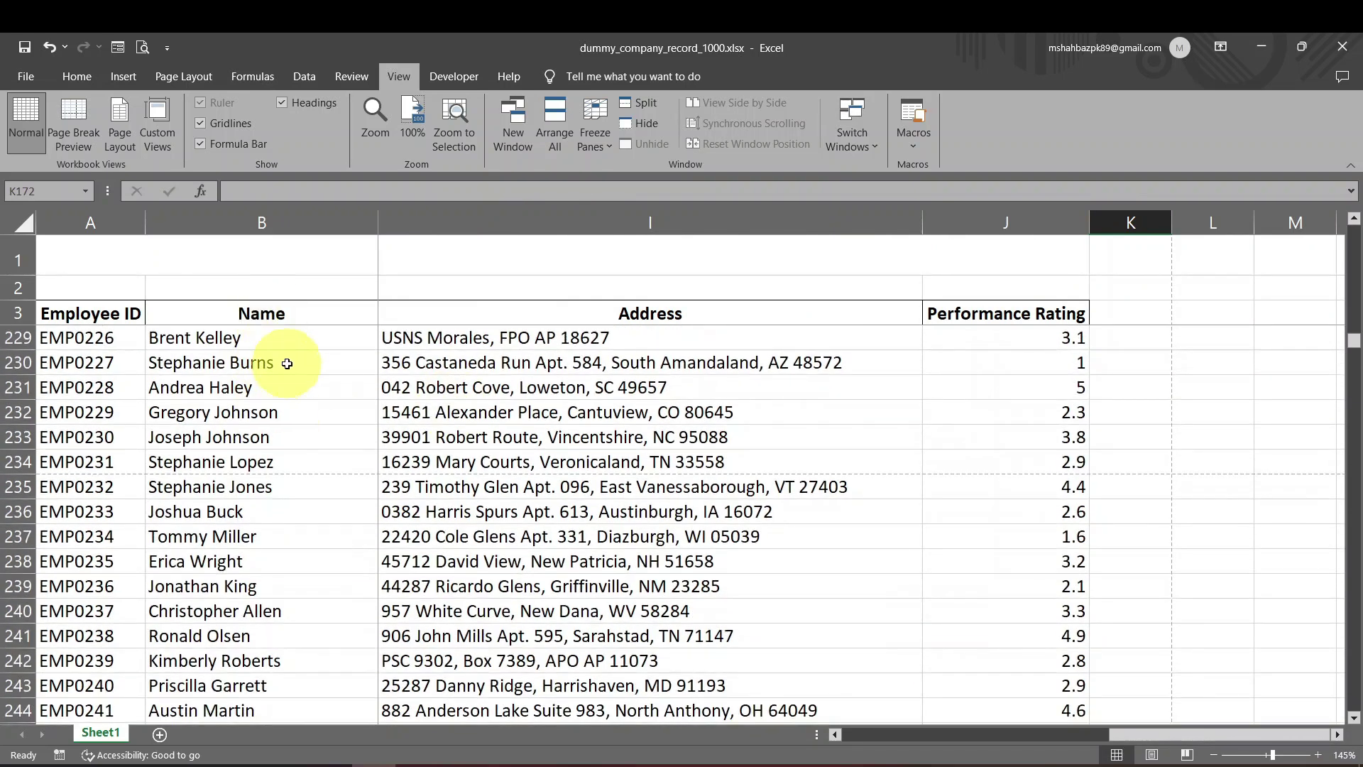
- Go from the Address entry in row 232 down to row 235 and back across to its Date of Joining
{"action": "left_click", "coordinate": [454, 417]}
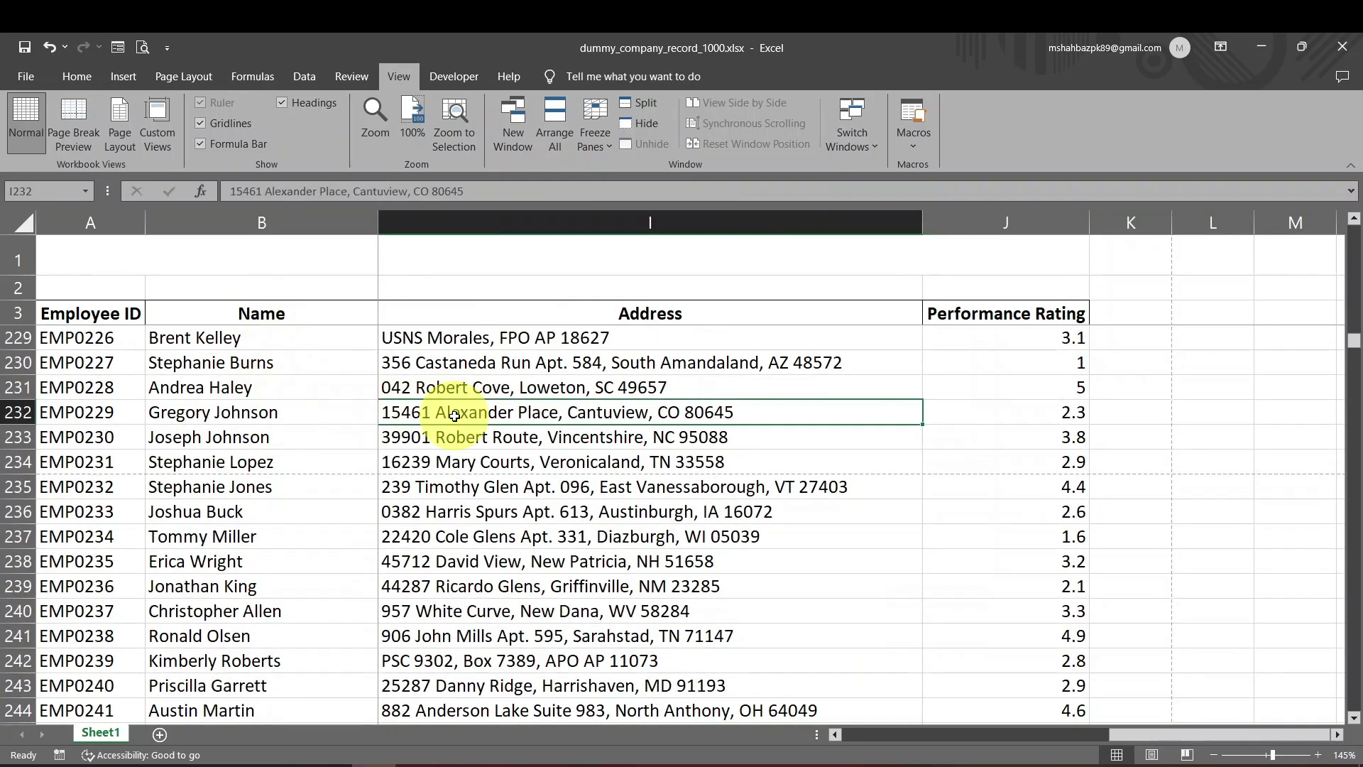
{"action": "key", "text": "Down"}
{"action": "key", "text": "Down"}
{"action": "key", "text": "Down"}
{"action": "key", "text": "Left"}
{"action": "key", "text": "Left"}
{"action": "key", "text": "Left"}
{"action": "key", "text": "Left"}
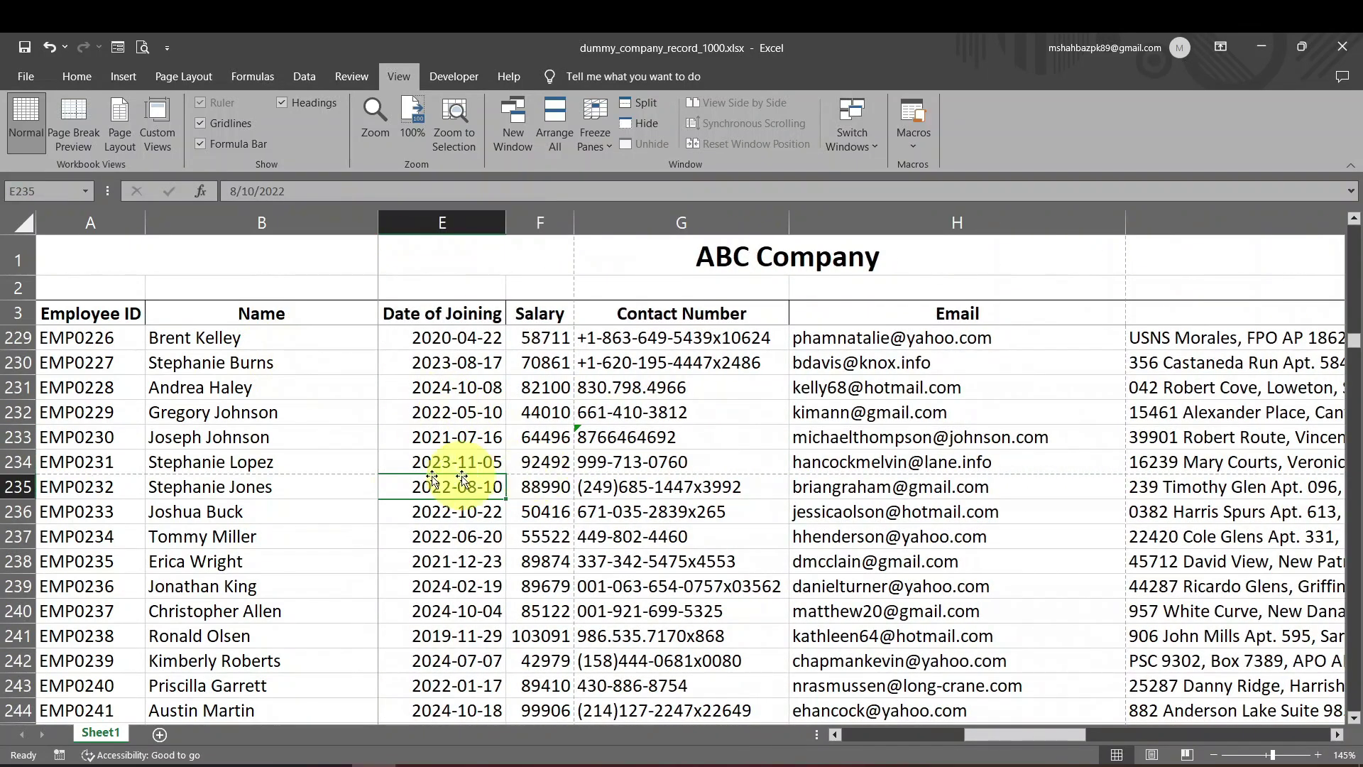
- Match the name in row 235 with its Date of Joining, Salary, Contact Number, Address and Performance Rating entries
{"action": "left_click", "coordinate": [267, 485]}
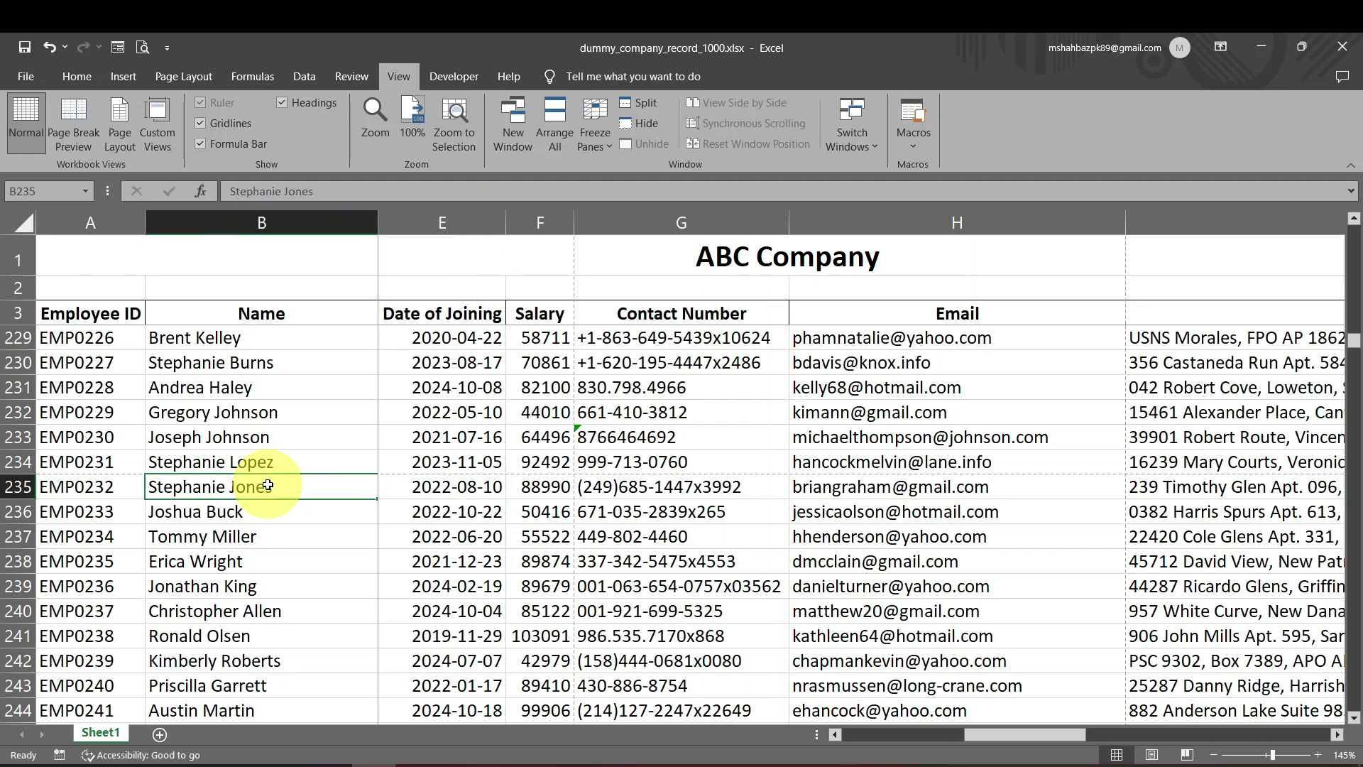
{"action": "left_click", "coordinate": [454, 492]}
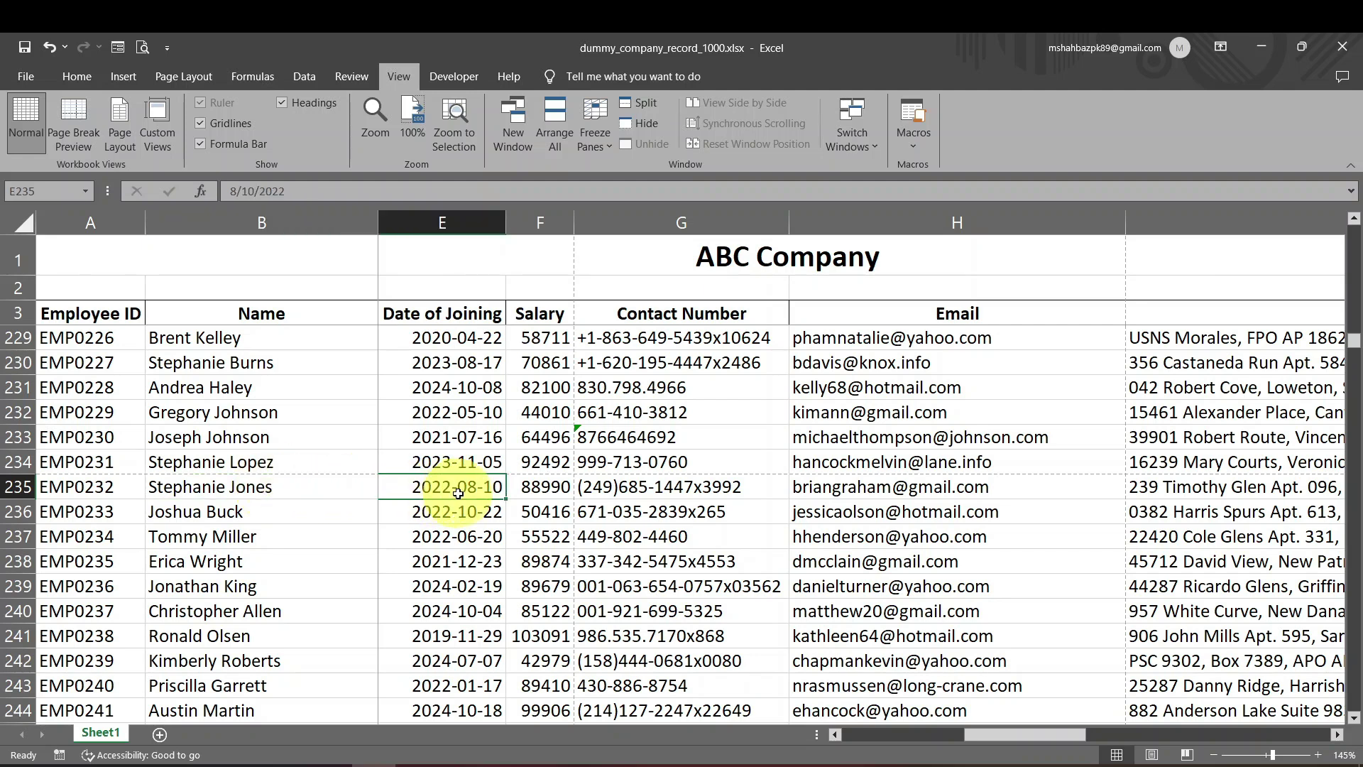
{"action": "left_click", "coordinate": [541, 488]}
{"action": "left_click", "coordinate": [586, 489]}
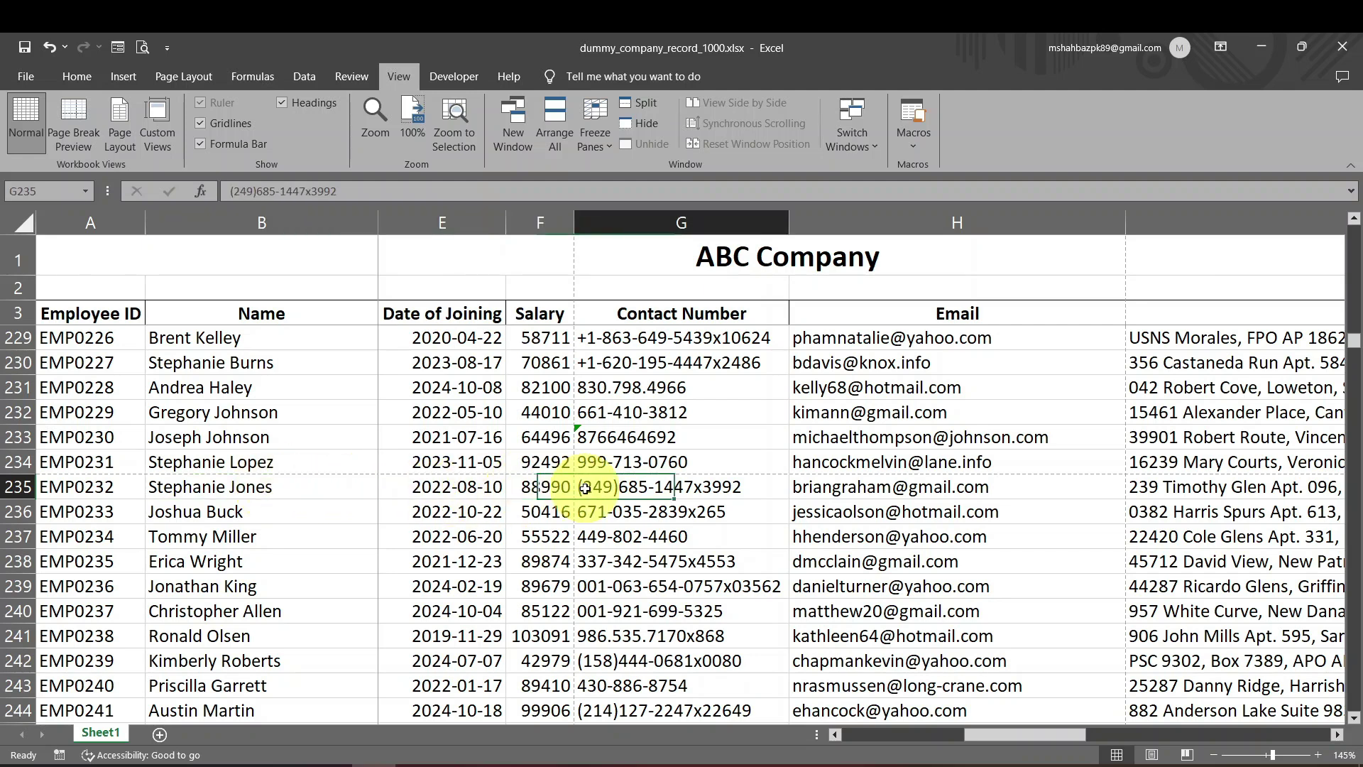
{"action": "key", "text": "Right"}
{"action": "key", "text": "Right"}
{"action": "key", "text": "Right"}
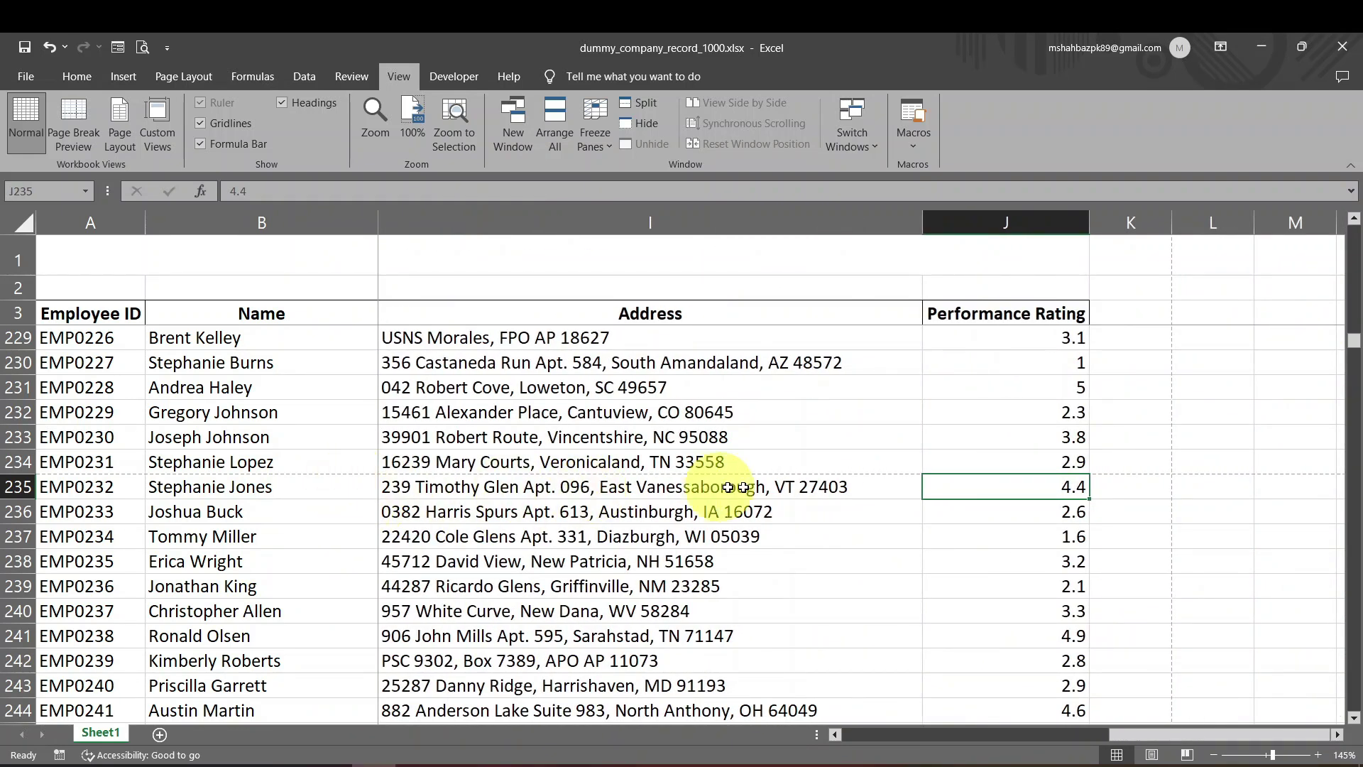
{"action": "left_click_drag", "start_coordinate": [713, 491], "coordinate": [923, 469]}
{"action": "scroll", "coordinate": [483, 454], "scroll_direction": "down", "scroll_amount": 3}
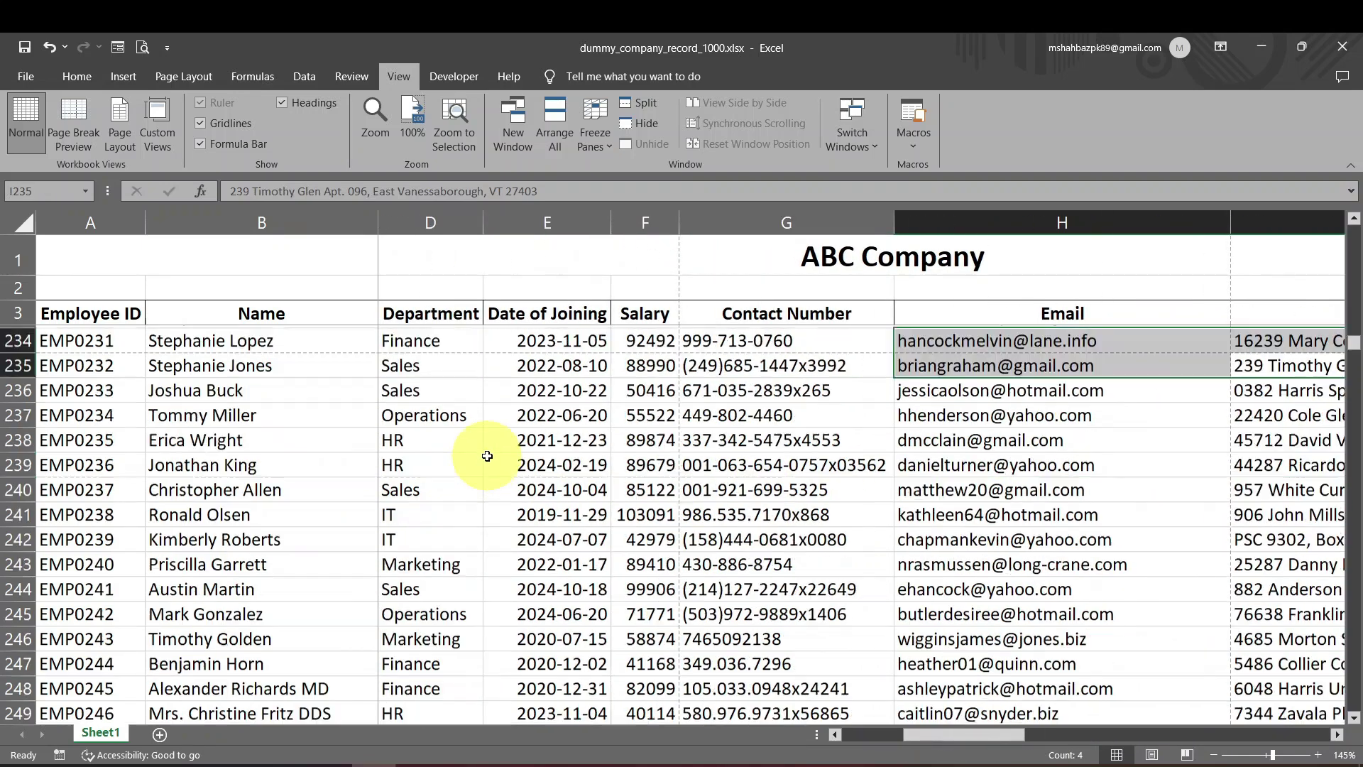
- Return to the first employee records and the Position heading in row 3
{"action": "scroll", "coordinate": [483, 452], "scroll_direction": "up", "scroll_amount": 20}
{"action": "key", "text": "ctrl+Up"}
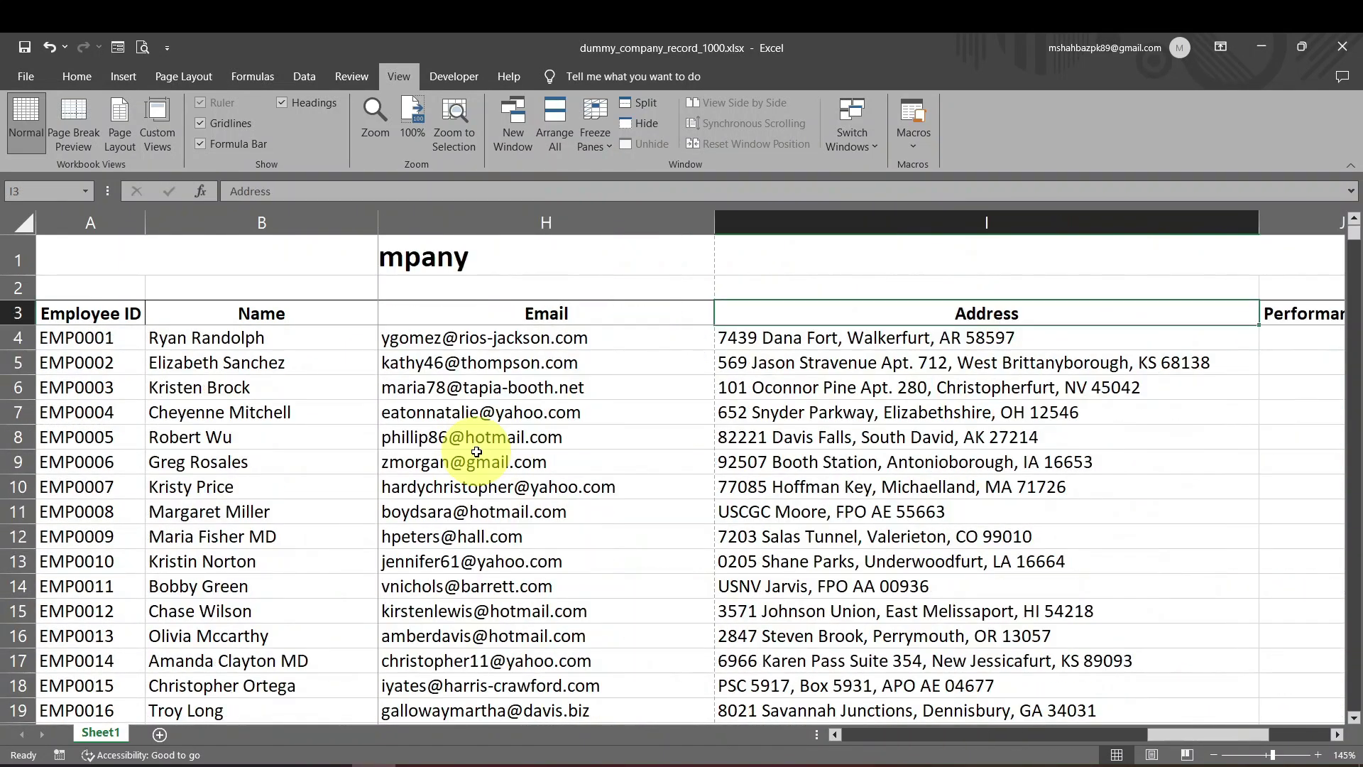
{"action": "key", "text": "ctrl+Left"}
{"action": "key", "text": "Right"}
{"action": "key", "text": "Right"}
{"action": "key", "text": "Right"}
{"action": "key", "text": "Left"}
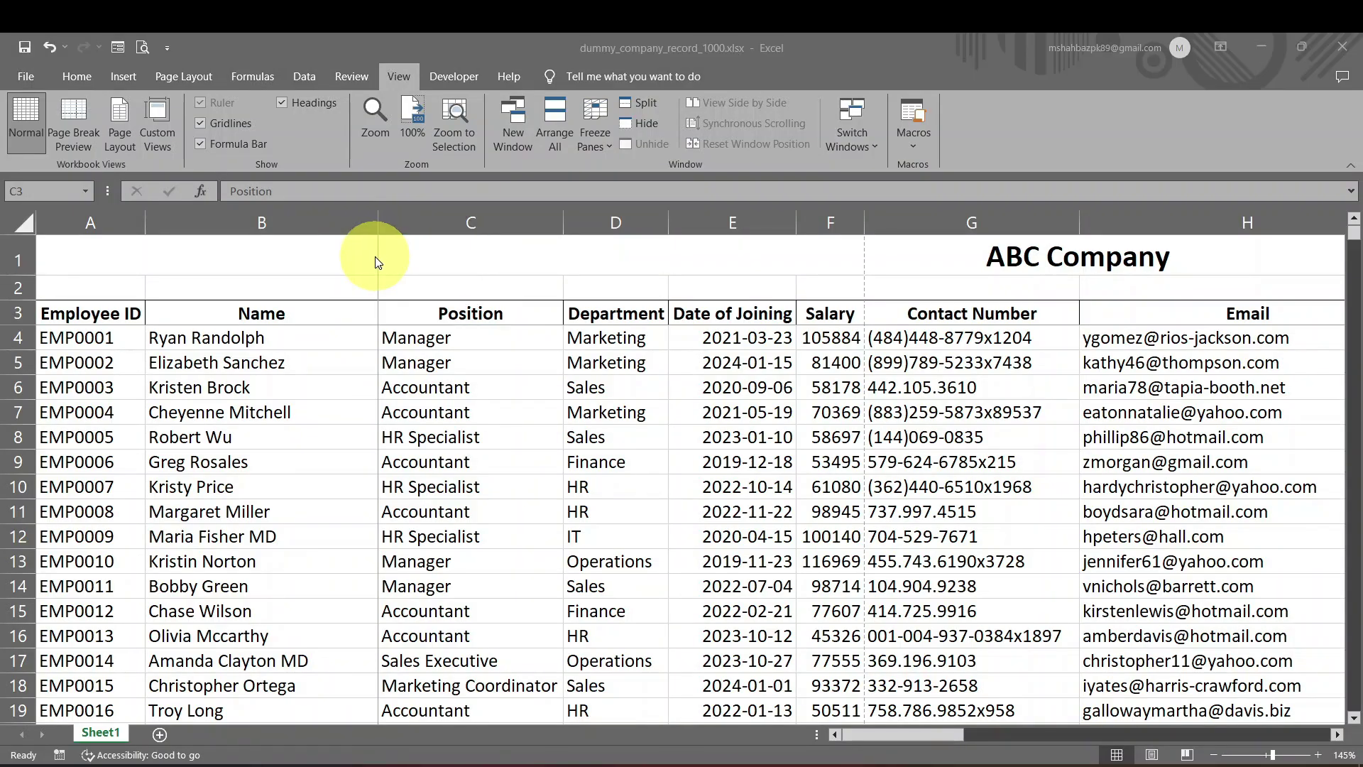
- Move across the row 3 headings from Position and back to Employee ID, checking the locked columns
{"action": "left_click", "coordinate": [405, 313]}
{"action": "key", "text": "Right"}
{"action": "key", "text": "Right"}
{"action": "key", "text": "Right"}
{"action": "key", "text": "Right"}
{"action": "key", "text": "Right"}
{"action": "key", "text": "Right"}
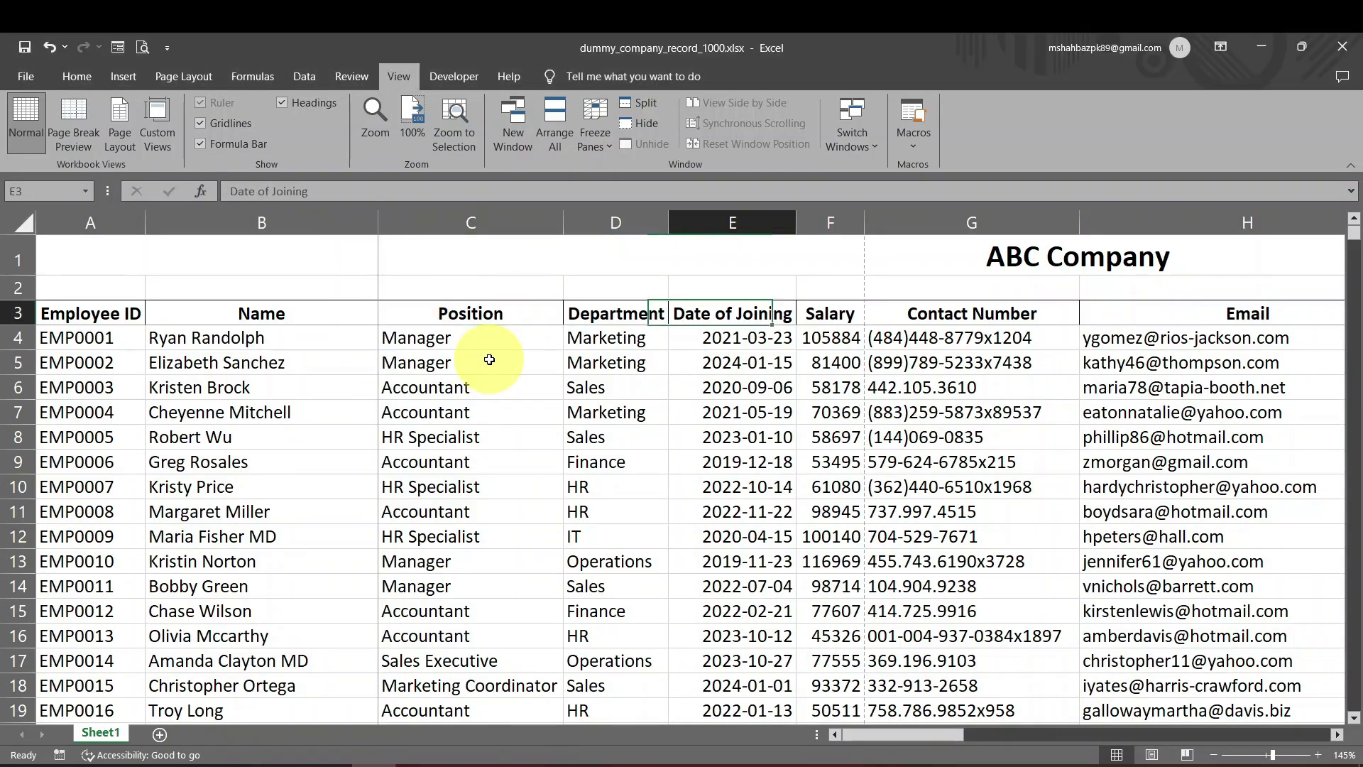
{"action": "key", "text": "Home"}
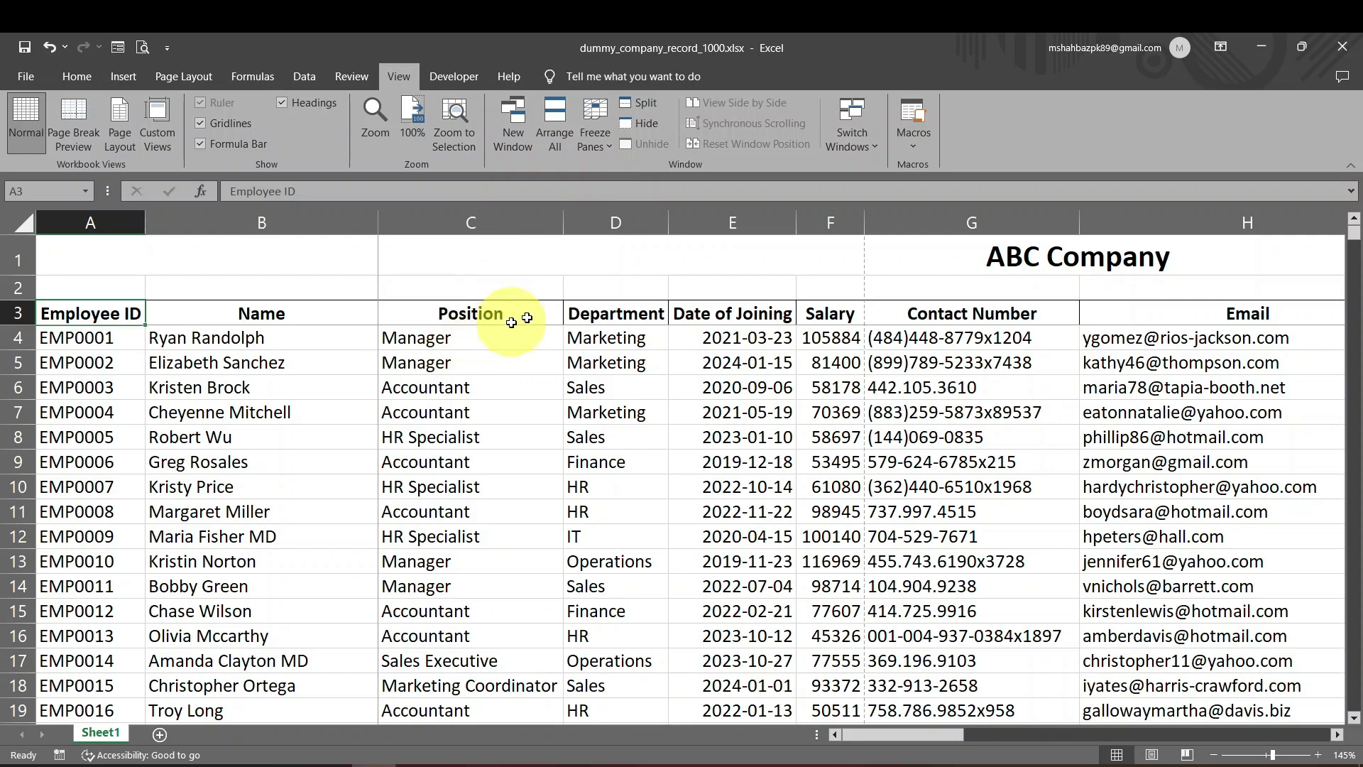
- Unfreeze the panes and check from cell C4 whether the heading rows scroll with the sheet
{"action": "left_click", "coordinate": [584, 313]}
{"action": "left_click", "coordinate": [479, 382]}
{"action": "left_click", "coordinate": [489, 322]}
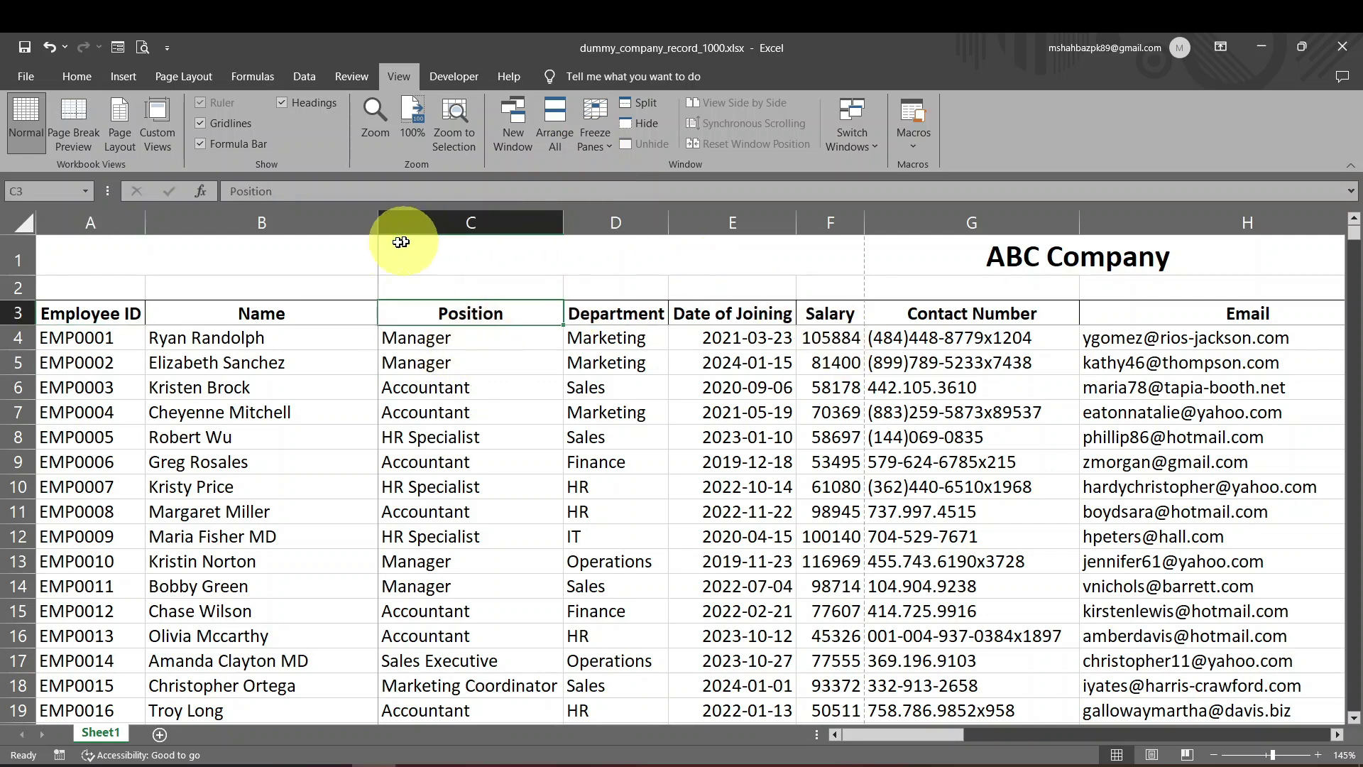
{"action": "left_click", "coordinate": [540, 249]}
{"action": "left_click", "coordinate": [609, 151]}
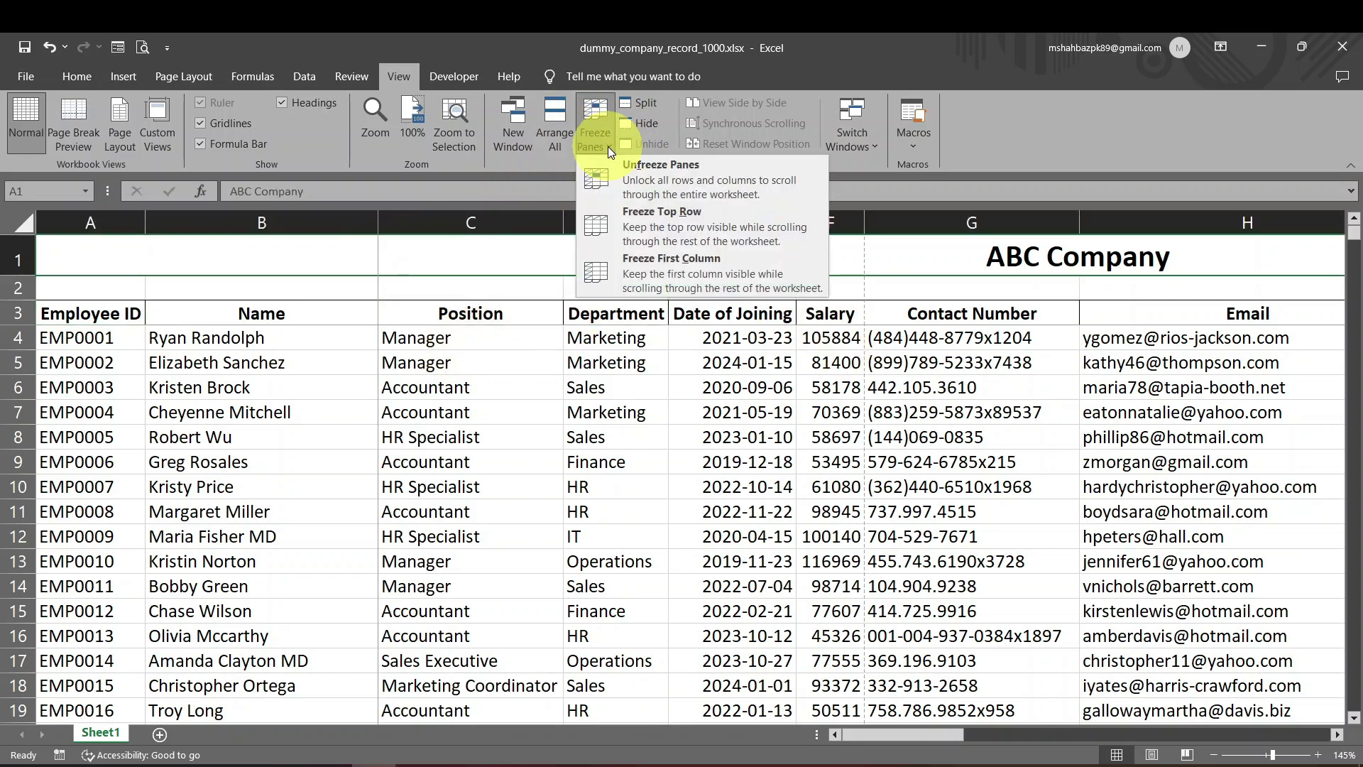
{"action": "left_click", "coordinate": [674, 164]}
{"action": "left_click", "coordinate": [438, 340]}
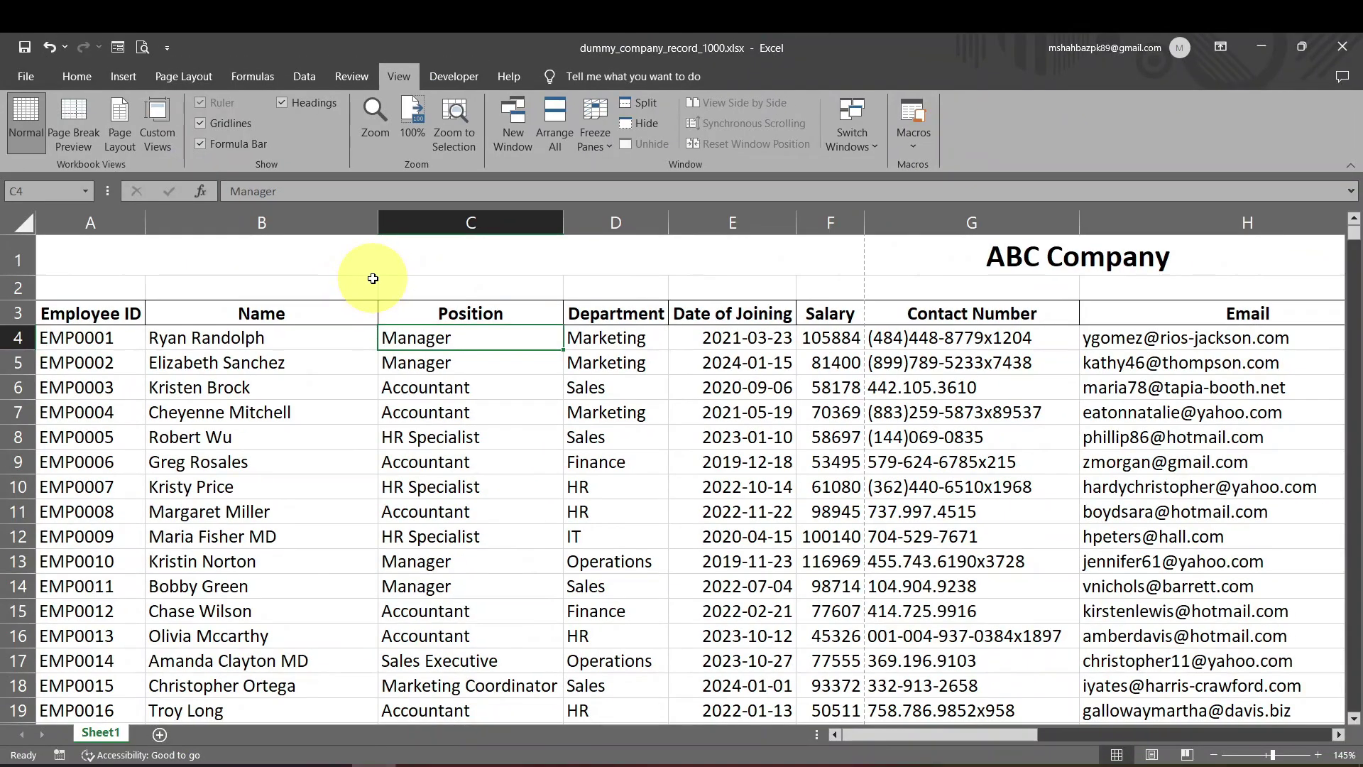
{"action": "scroll", "coordinate": [426, 313], "scroll_direction": "down", "scroll_amount": 2}
{"action": "scroll", "coordinate": [461, 340], "scroll_direction": "up", "scroll_amount": 2}
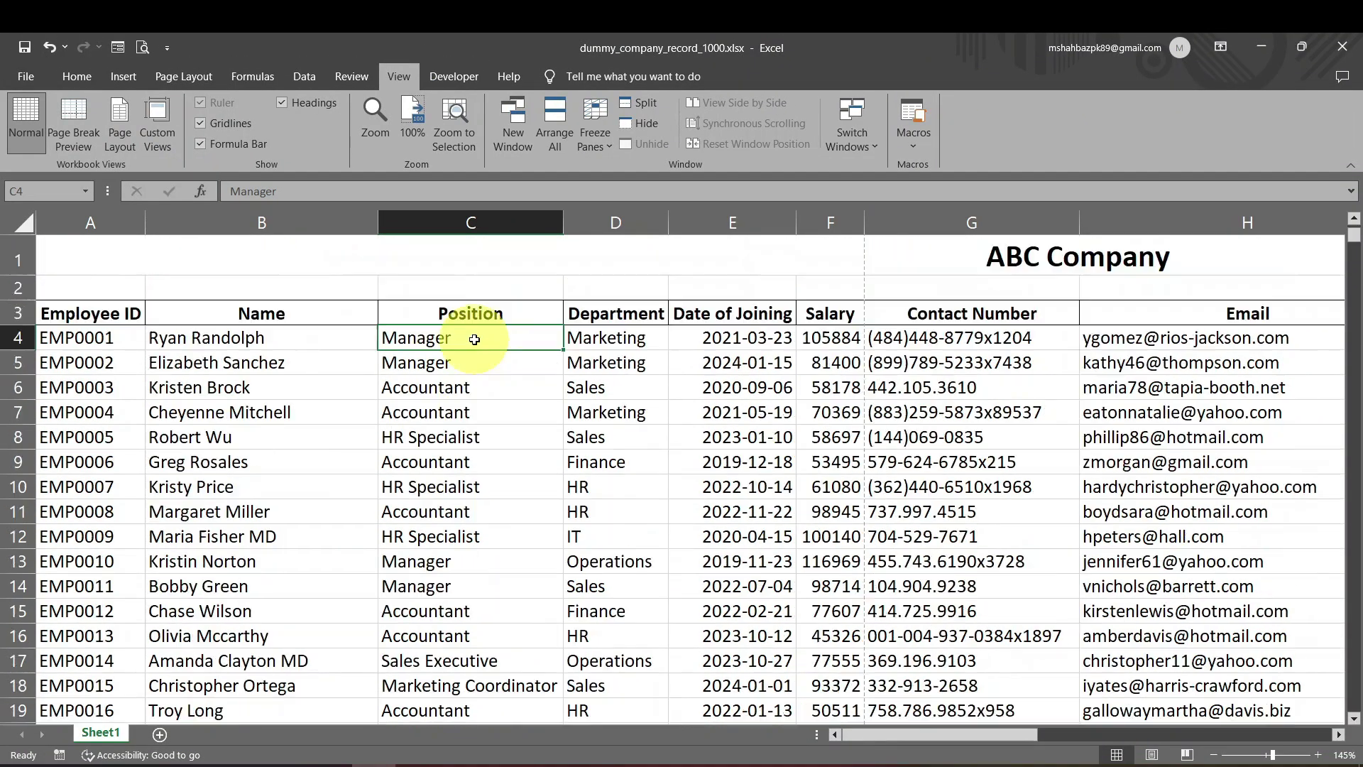
- Freeze only the top row of the worksheet, with cell C6 selected
{"action": "left_click_drag", "start_coordinate": [526, 387], "coordinate": [42, 411]}
{"action": "left_click", "coordinate": [398, 383]}
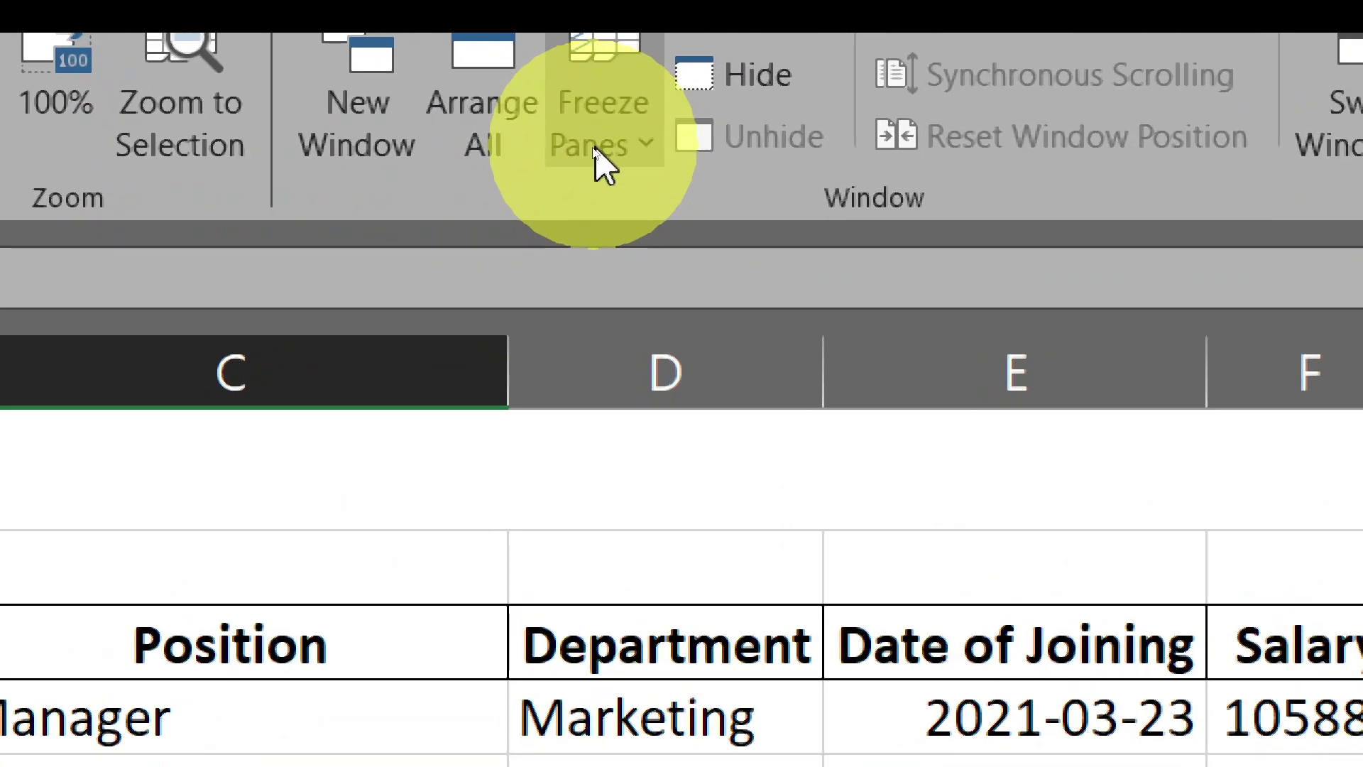
{"action": "left_click", "coordinate": [596, 152]}
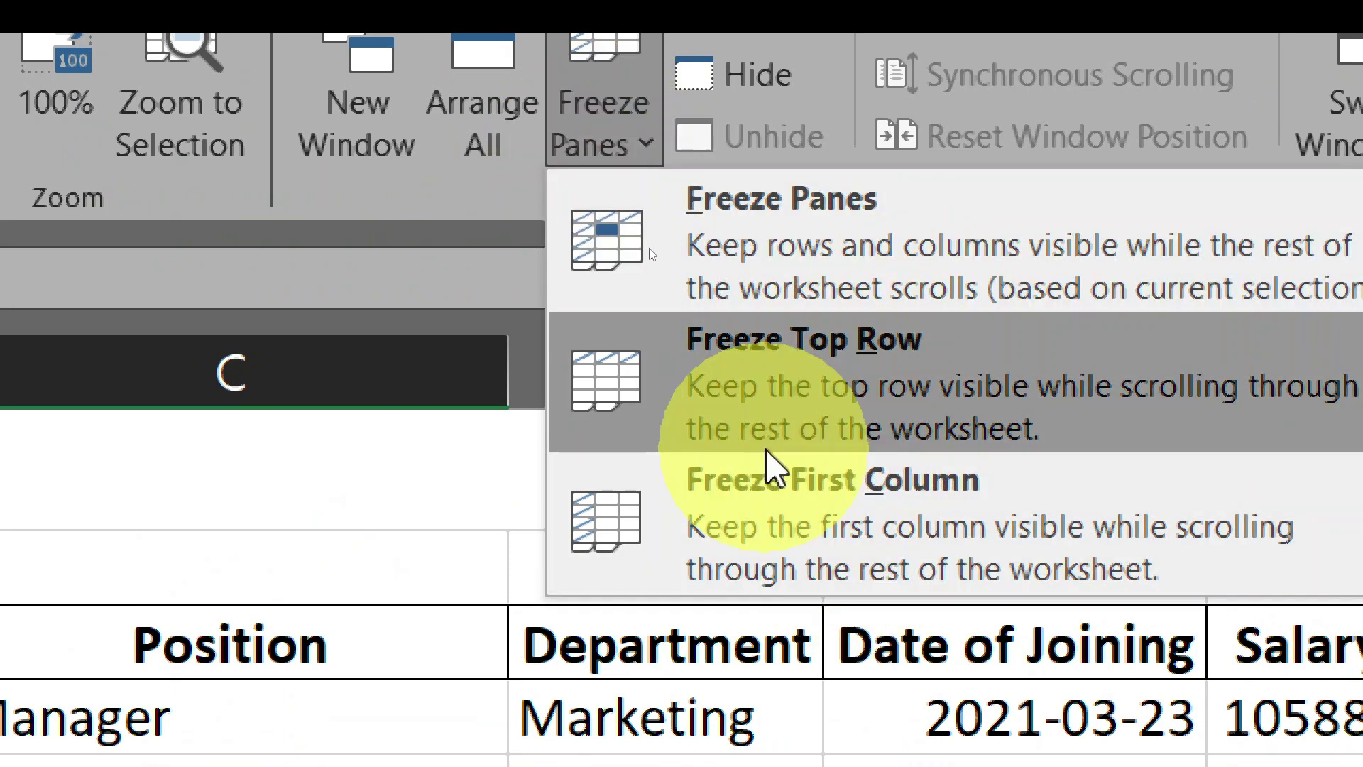
{"action": "left_click", "coordinate": [767, 440]}
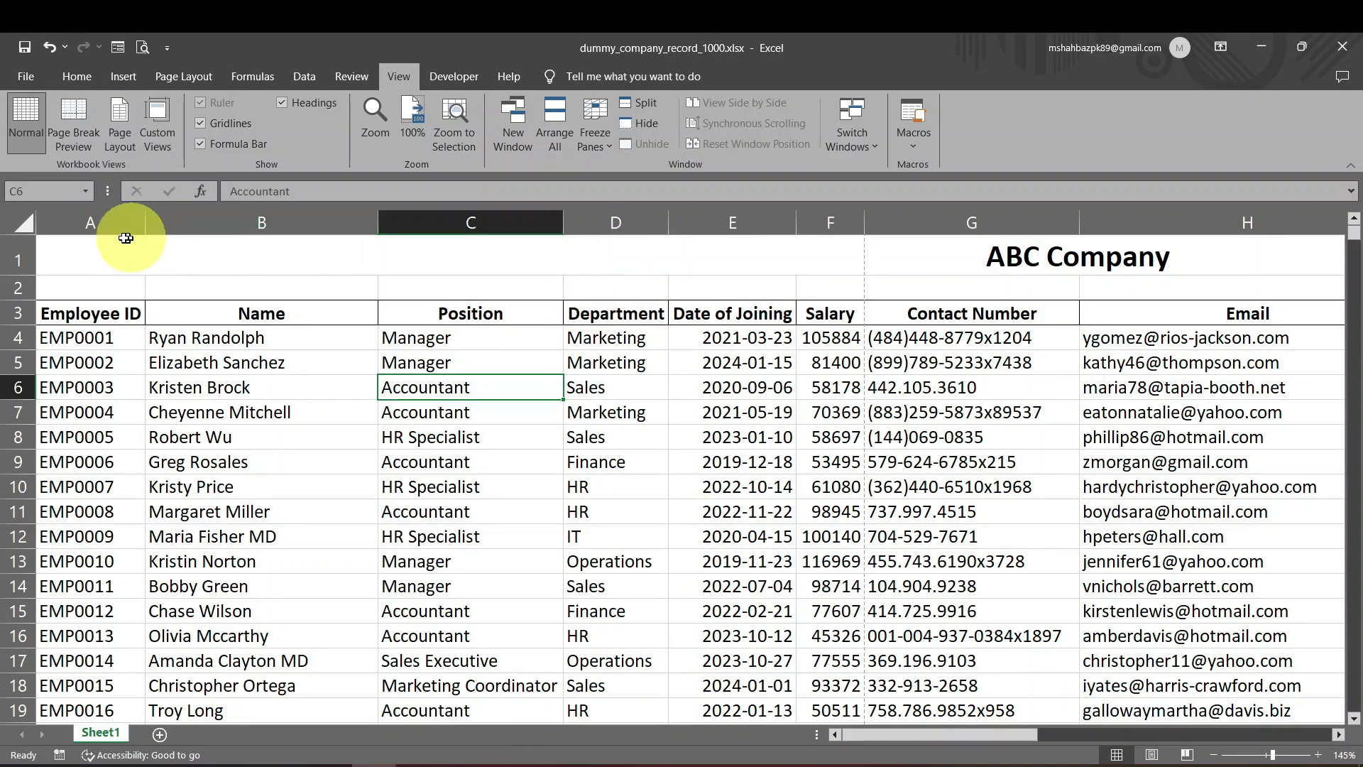
{"action": "left_click", "coordinate": [15, 238]}
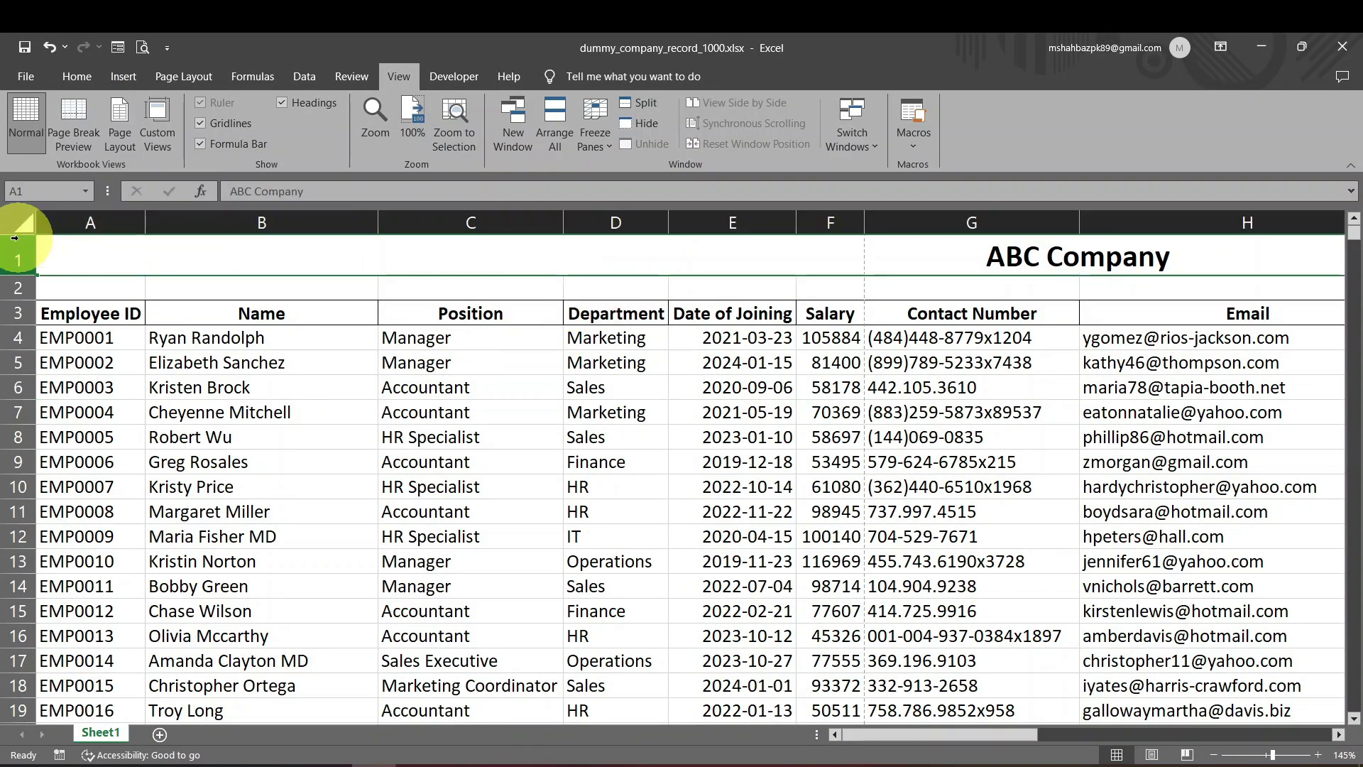
{"action": "left_click", "coordinate": [91, 252]}
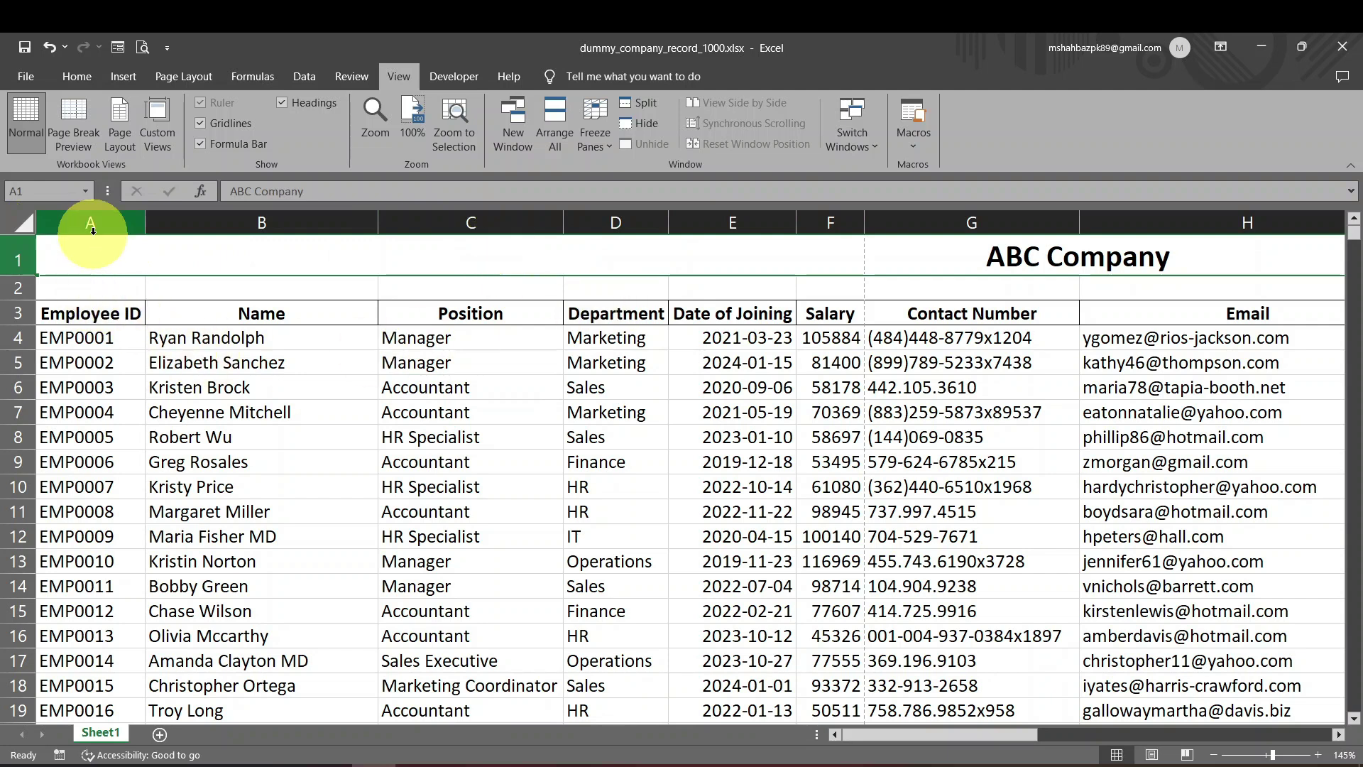
{"action": "left_click", "coordinate": [92, 223]}
{"action": "left_click", "coordinate": [278, 316]}
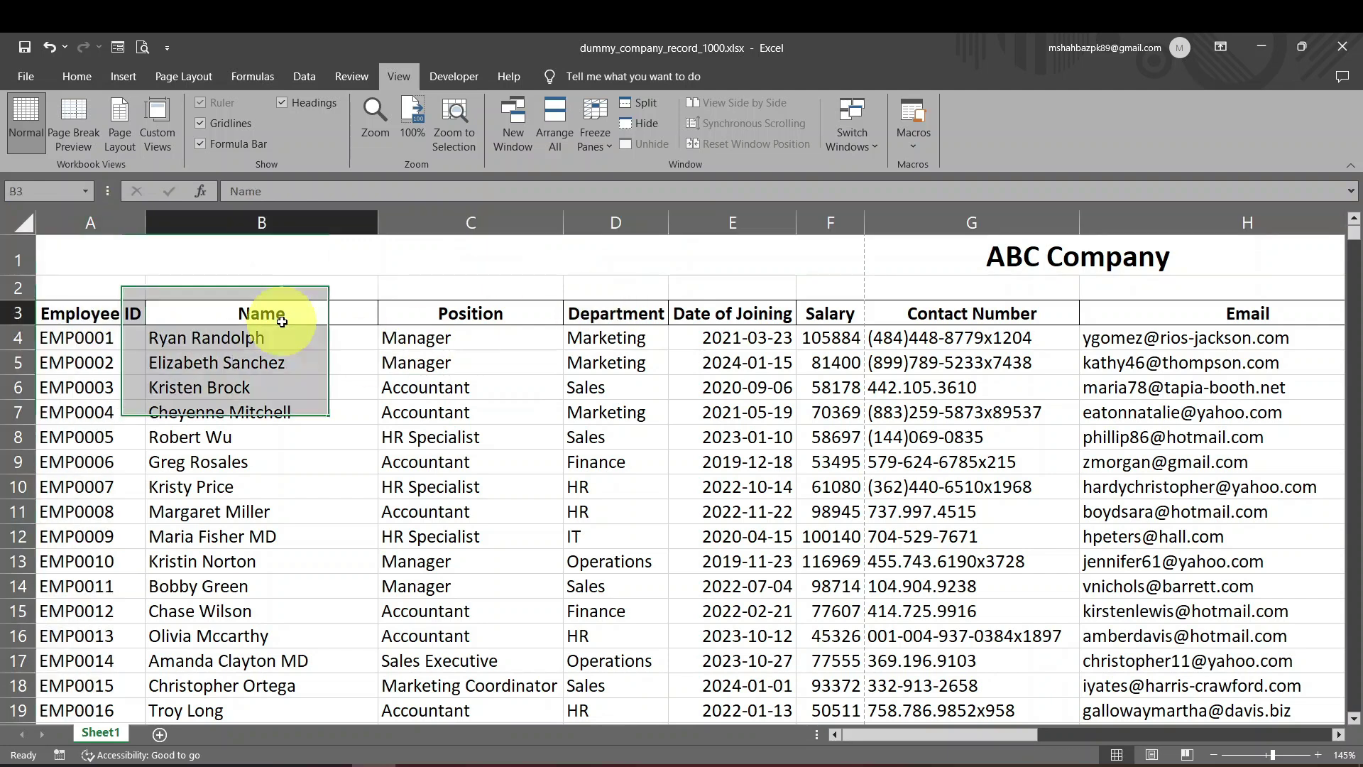
- Delete rows 1 and 2, the ABC Company title row and the blank row above the headings
{"action": "left_click_drag", "start_coordinate": [16, 256], "coordinate": [4, 285]}
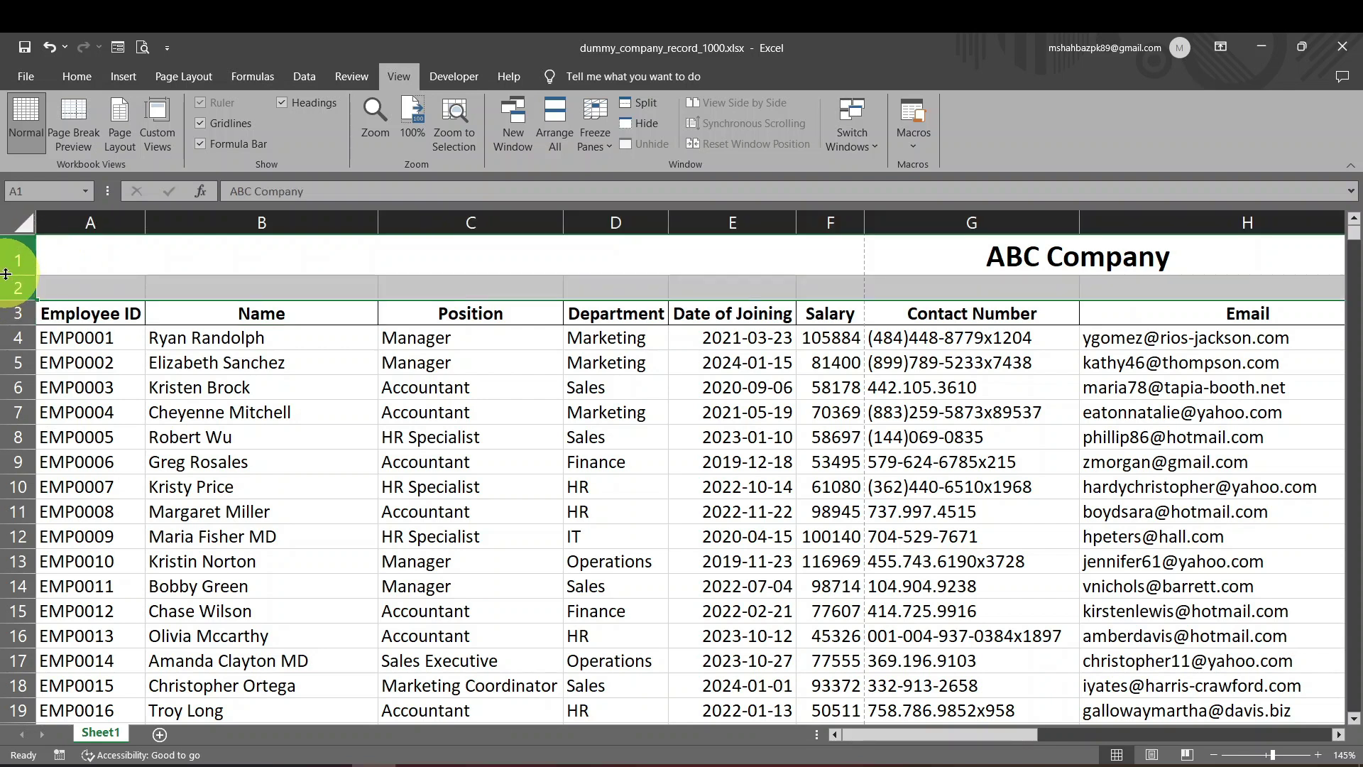
{"action": "right_click", "coordinate": [10, 254]}
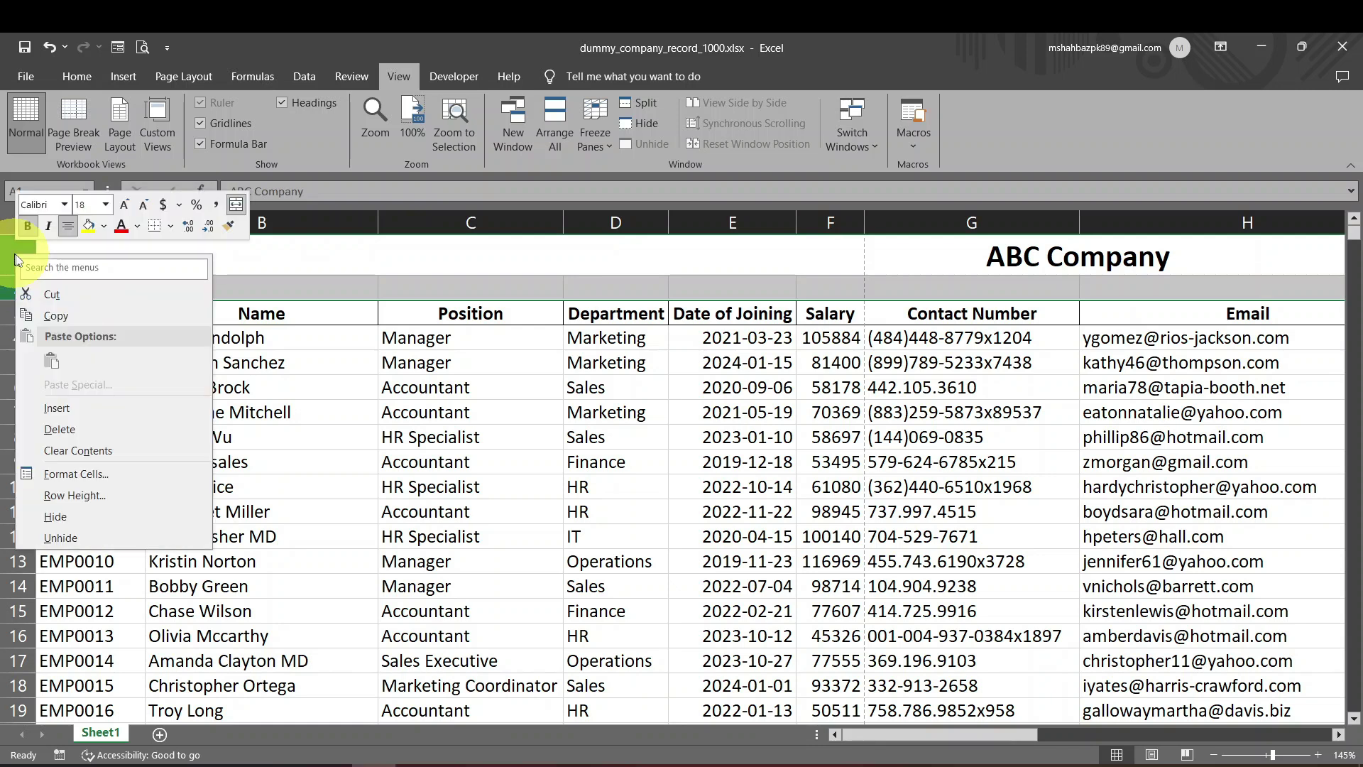
{"action": "left_click", "coordinate": [141, 431]}
- Freeze the top row, switch to freezing the first column, and check from cell C5 whether the headings scroll
{"action": "left_click_drag", "start_coordinate": [113, 245], "coordinate": [294, 250]}
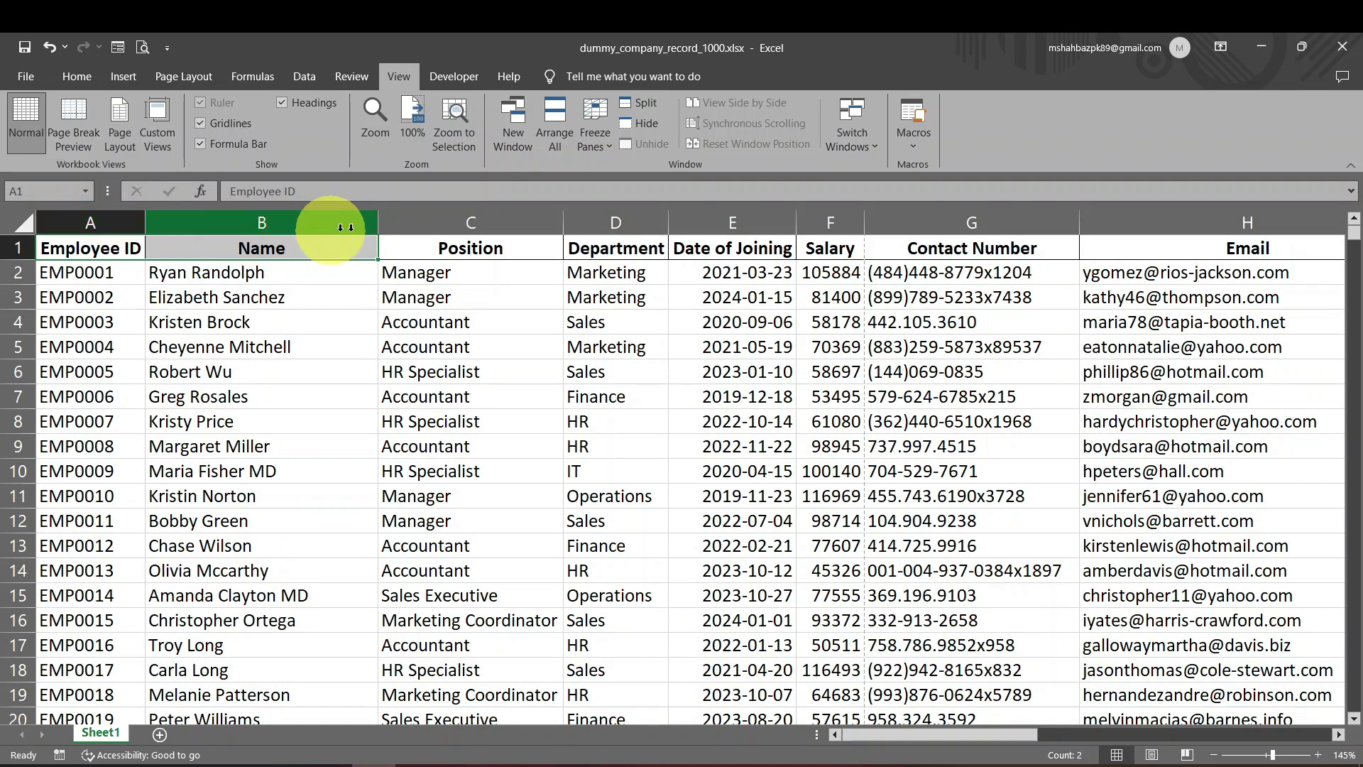
{"action": "left_click", "coordinate": [596, 149]}
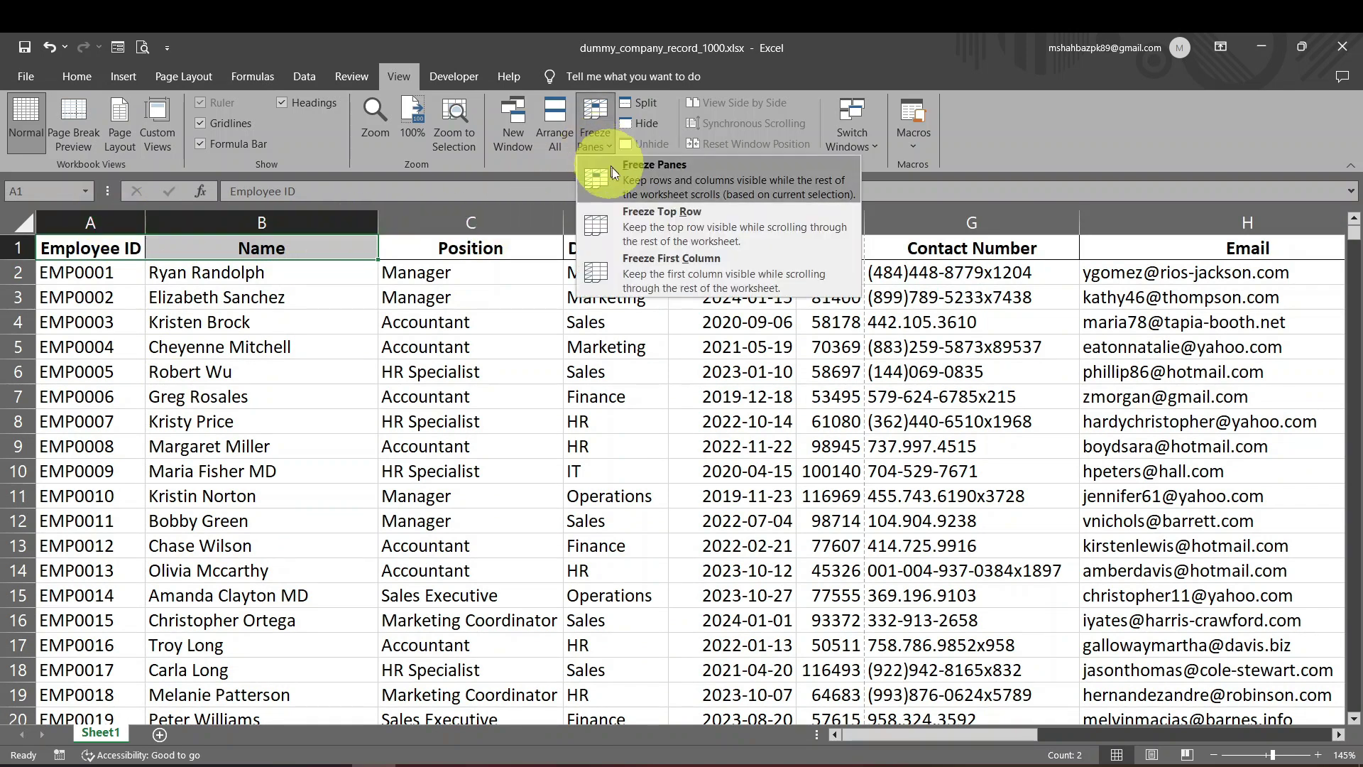
{"action": "left_click", "coordinate": [646, 222]}
{"action": "left_click", "coordinate": [602, 149]}
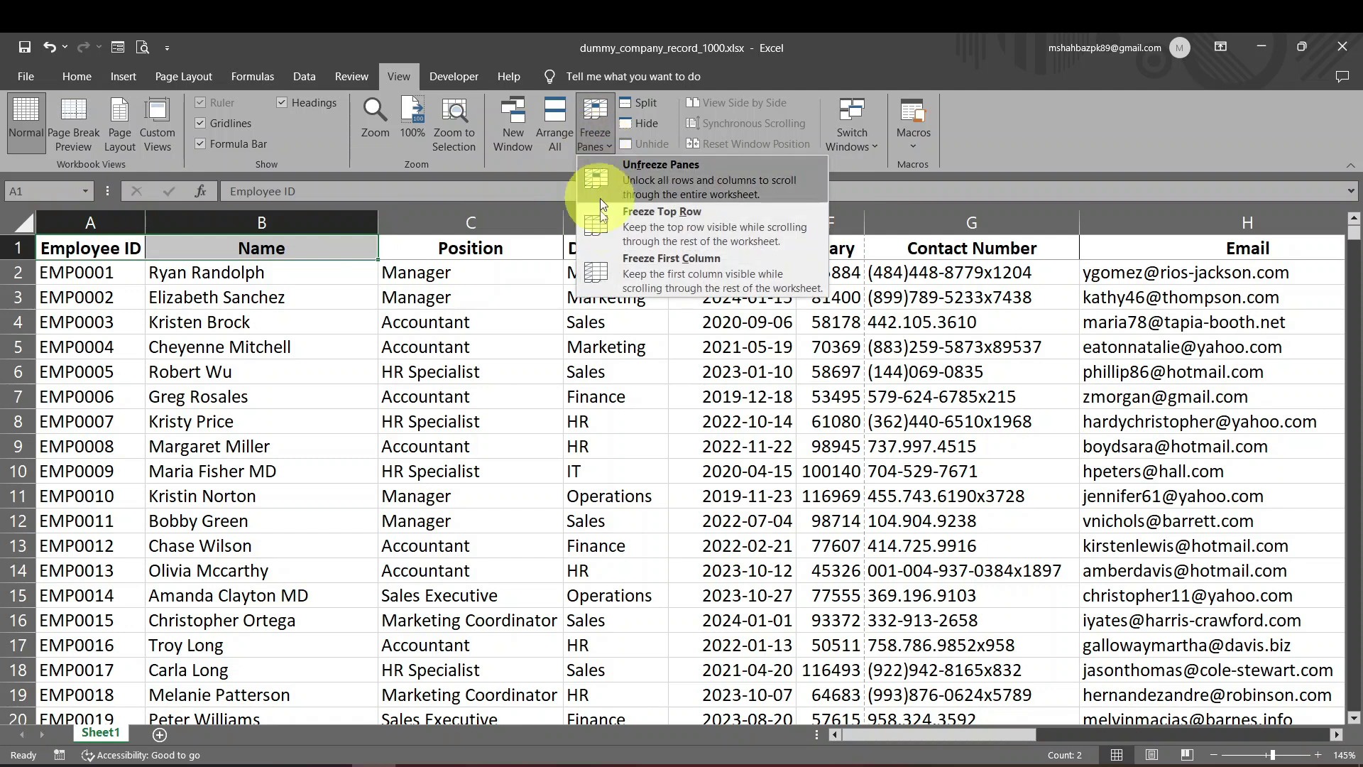
{"action": "left_click", "coordinate": [619, 270]}
{"action": "left_click", "coordinate": [454, 346]}
{"action": "scroll", "coordinate": [186, 274], "scroll_direction": "down", "scroll_amount": 10}
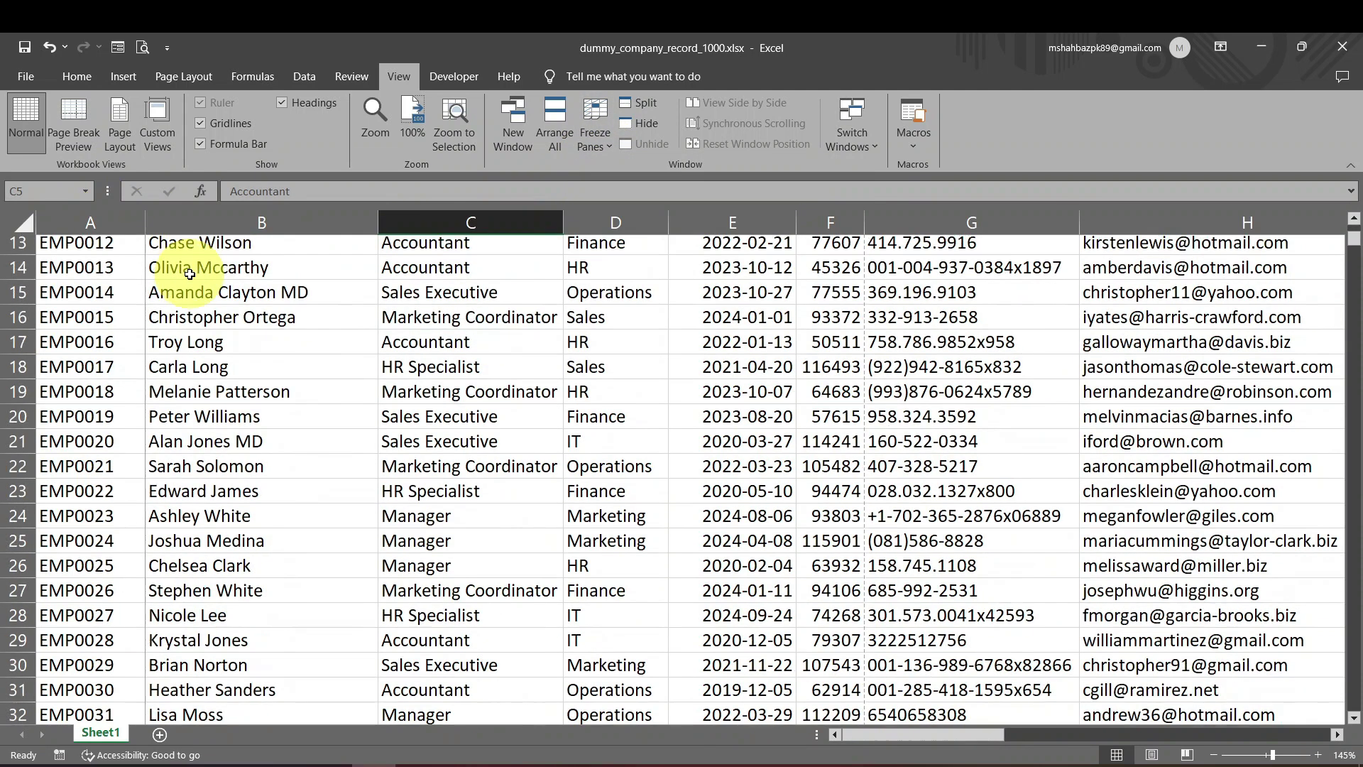
{"action": "scroll", "coordinate": [182, 275], "scroll_direction": "up", "scroll_amount": 10}
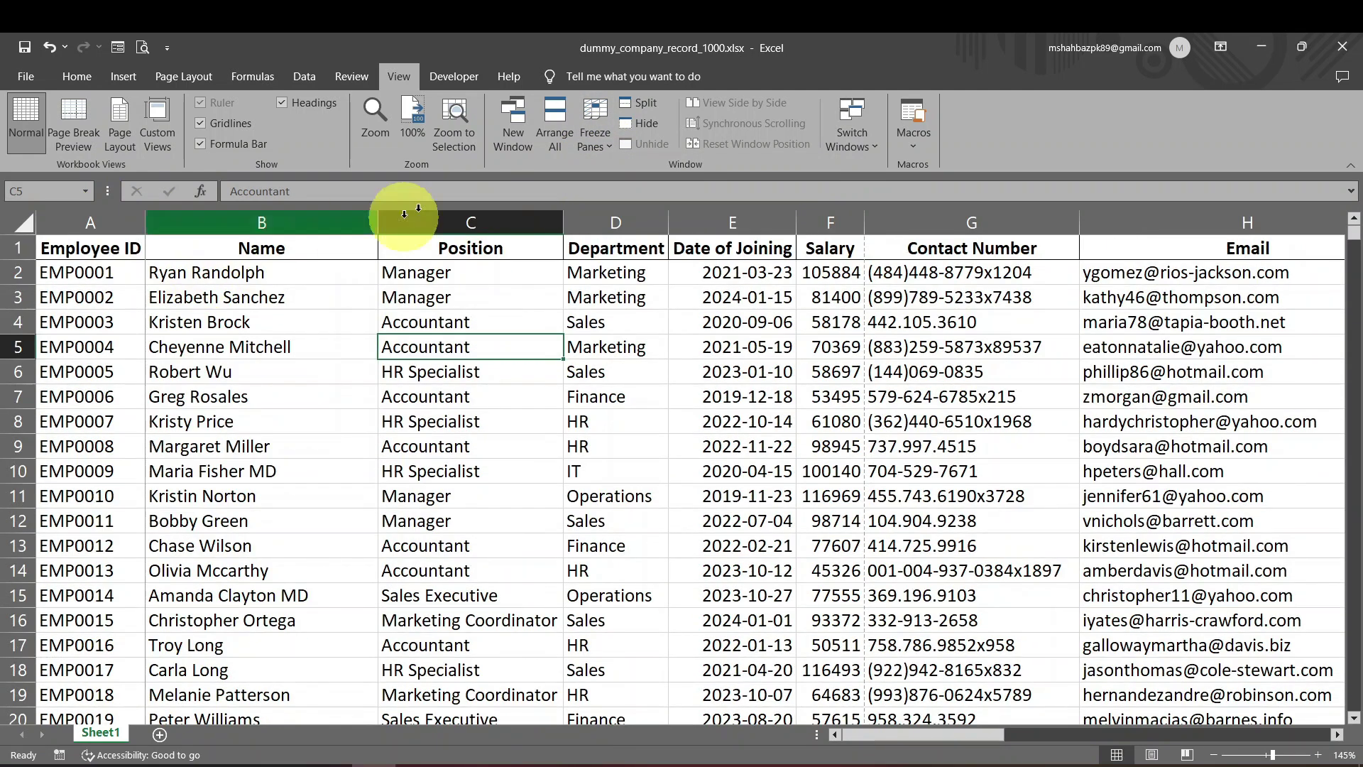
- Unfreeze the panes and try Freeze Top Row followed by Freeze First Column, testing them by scrolling the records
{"action": "left_click", "coordinate": [592, 147]}
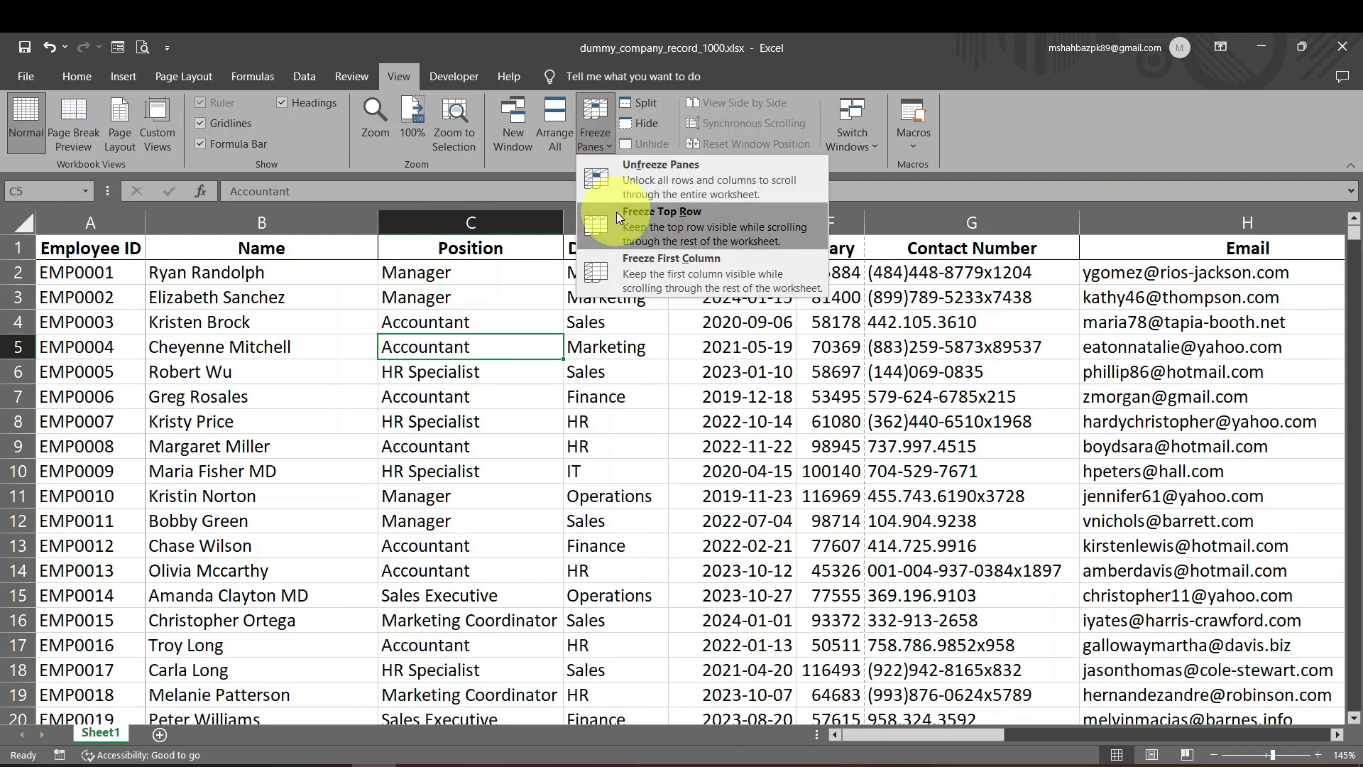
{"action": "left_click", "coordinate": [638, 177]}
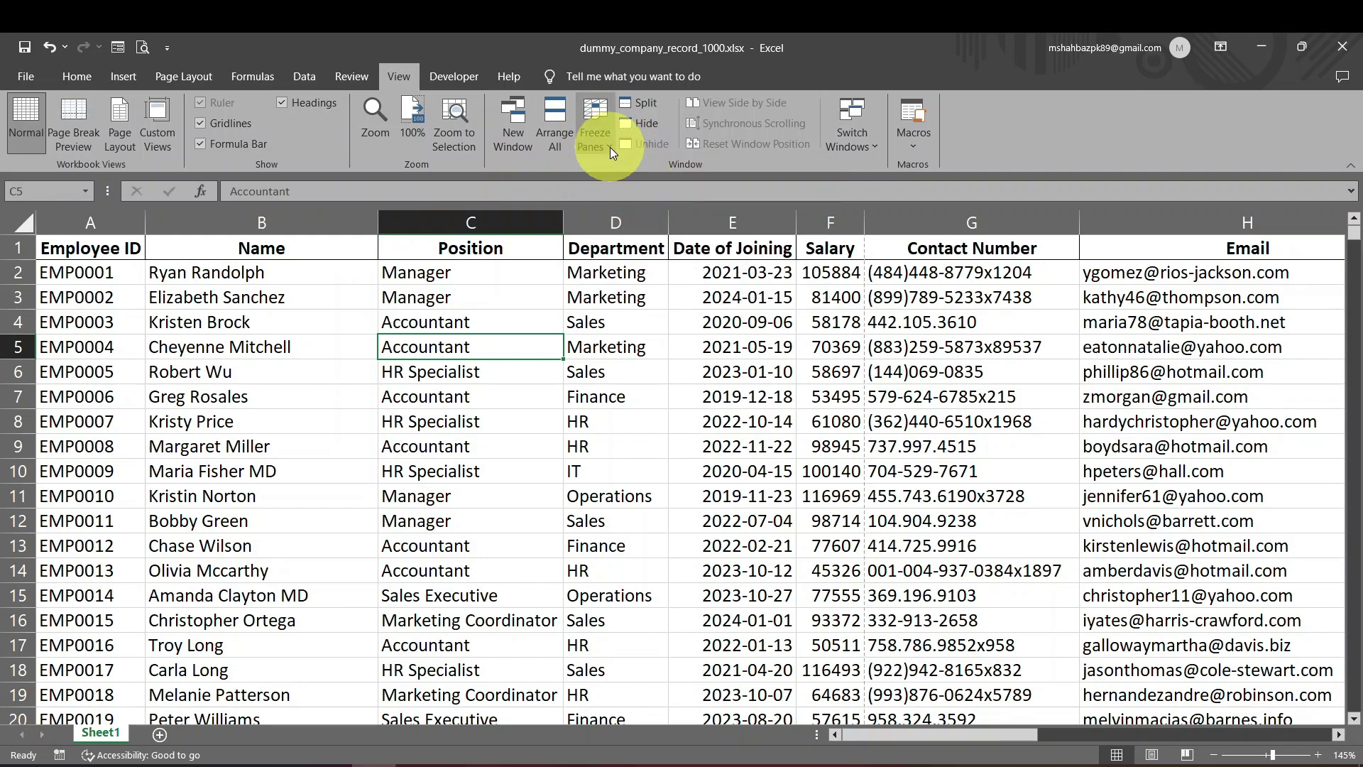
{"action": "left_click", "coordinate": [612, 153]}
{"action": "left_click", "coordinate": [607, 211]}
{"action": "left_click", "coordinate": [595, 139]}
{"action": "left_click", "coordinate": [624, 249]}
{"action": "scroll", "coordinate": [504, 279], "scroll_direction": "down", "scroll_amount": 20}
{"action": "scroll", "coordinate": [502, 275], "scroll_direction": "up", "scroll_amount": 20}
- Release the first-column freeze and freeze only the top row, testing it on the lower records
{"action": "left_click", "coordinate": [576, 130]}
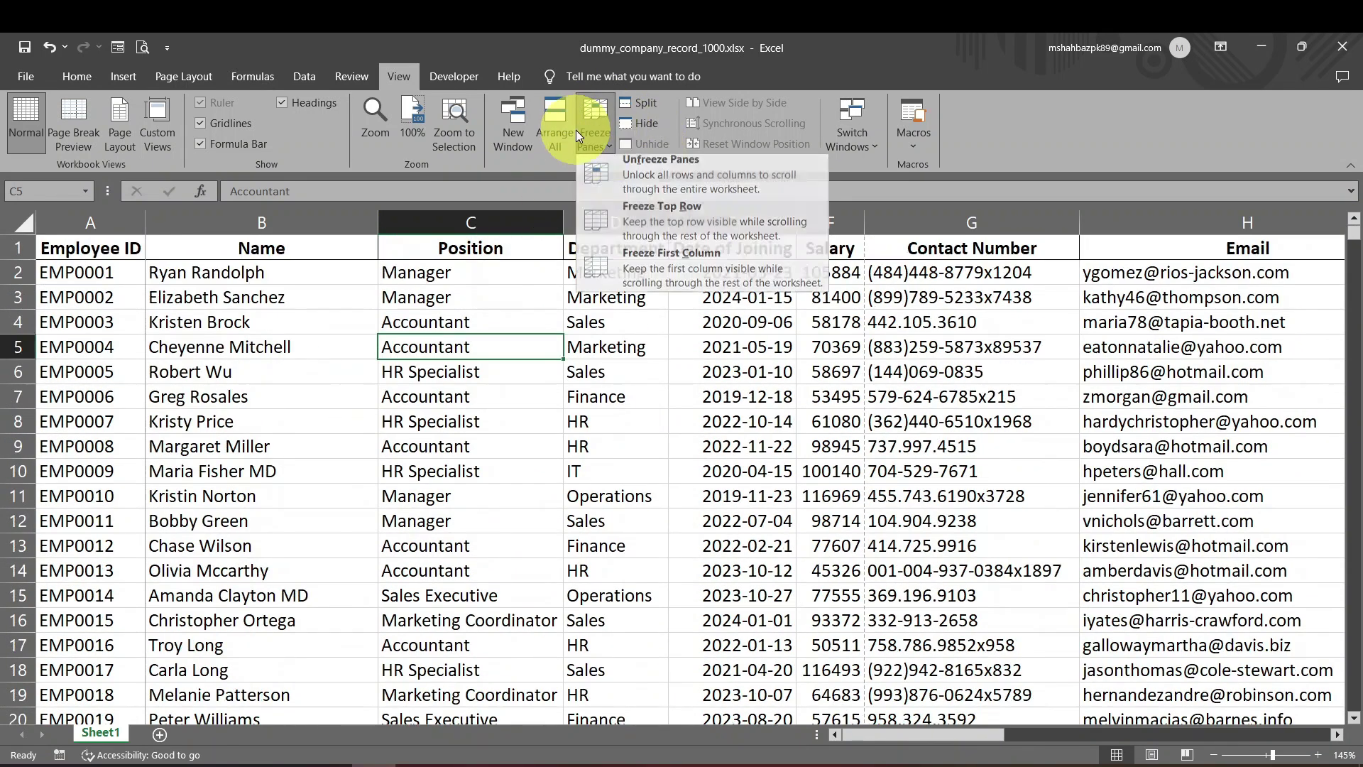
{"action": "left_click", "coordinate": [643, 174]}
{"action": "left_click", "coordinate": [595, 136]}
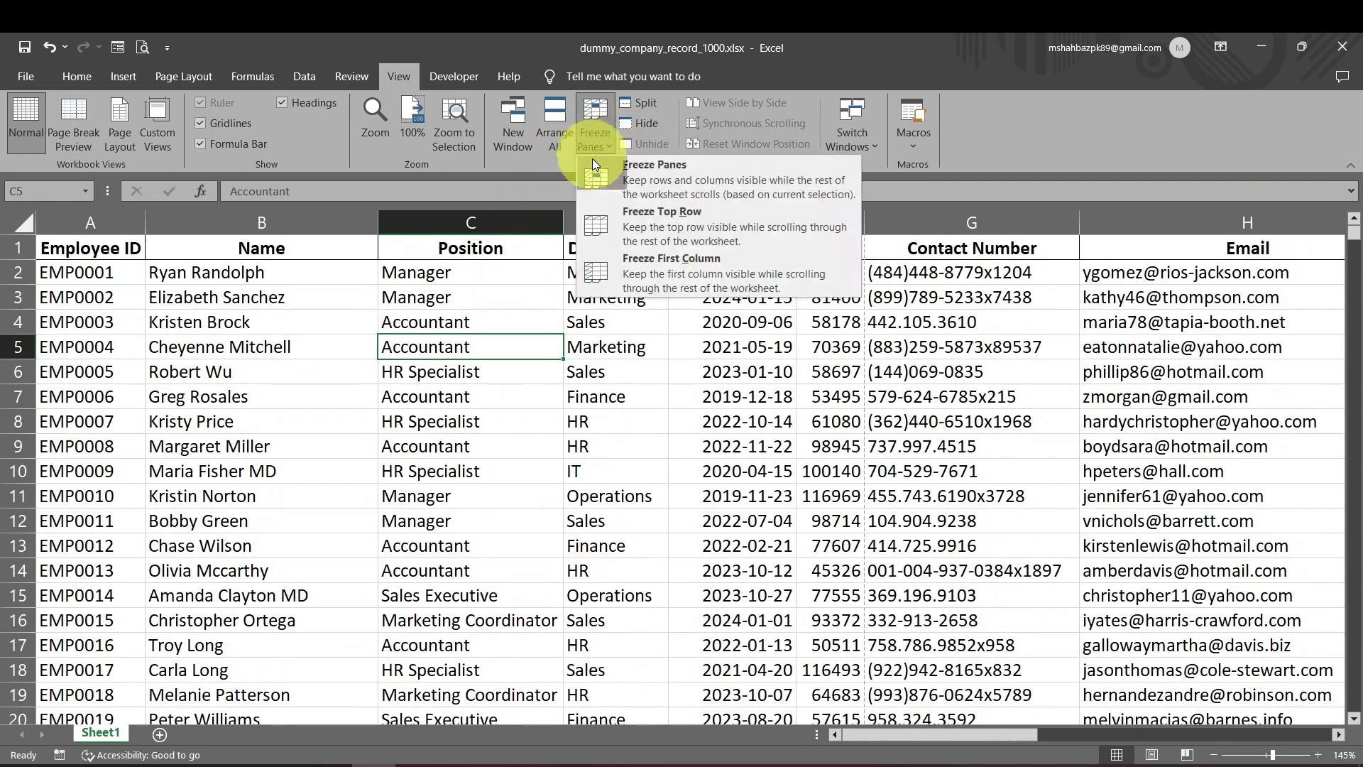
{"action": "left_click", "coordinate": [608, 206]}
{"action": "scroll", "coordinate": [569, 275], "scroll_direction": "down", "scroll_amount": 20}
{"action": "scroll", "coordinate": [569, 274], "scroll_direction": "up", "scroll_amount": 20}
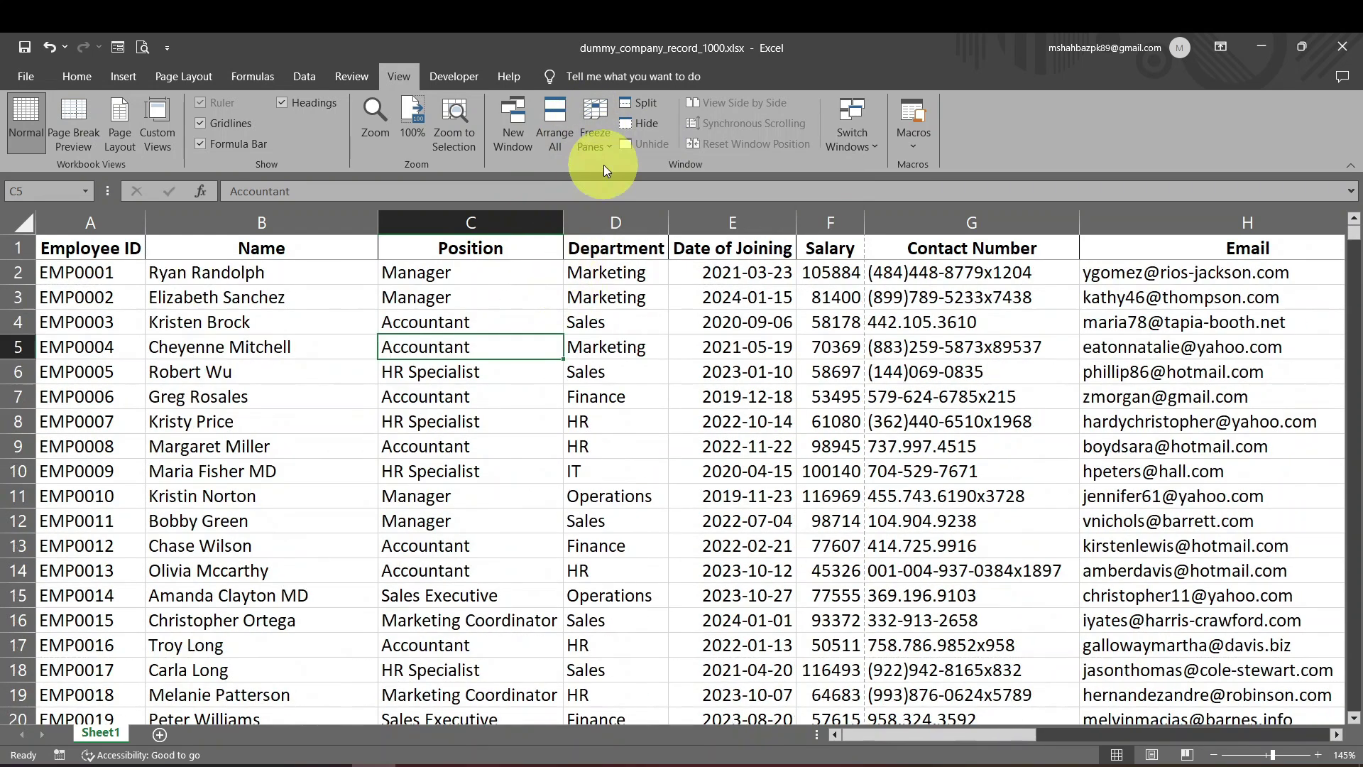
- Unfreeze the panes and check whether the heading row scrolls with the records
{"action": "left_click", "coordinate": [590, 145]}
{"action": "left_click", "coordinate": [594, 161]}
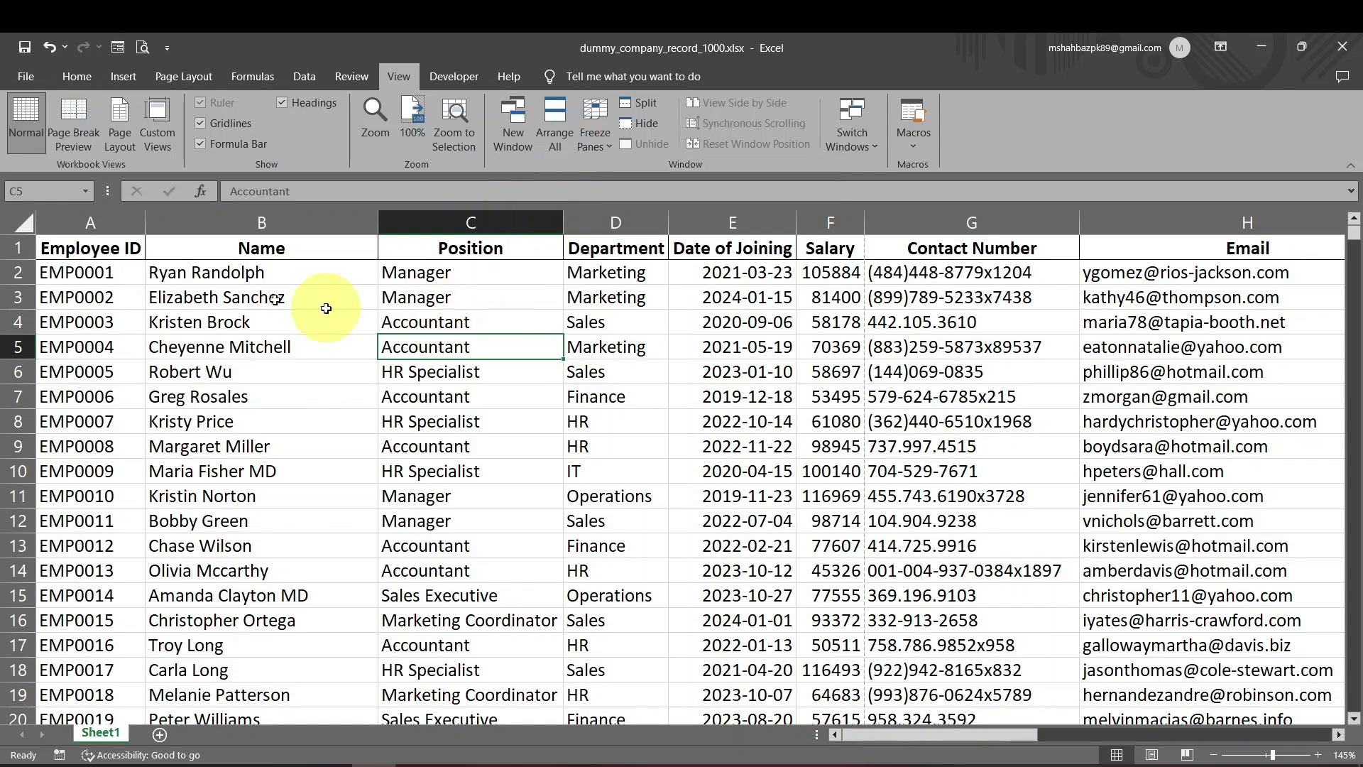
{"action": "scroll", "coordinate": [85, 256], "scroll_direction": "down", "scroll_amount": 5}
{"action": "scroll", "coordinate": [43, 252], "scroll_direction": "up", "scroll_amount": 5}
- Freeze the top row with cell C2 selected and check the headings while scrolling down the employee records
{"action": "left_click", "coordinate": [19, 246]}
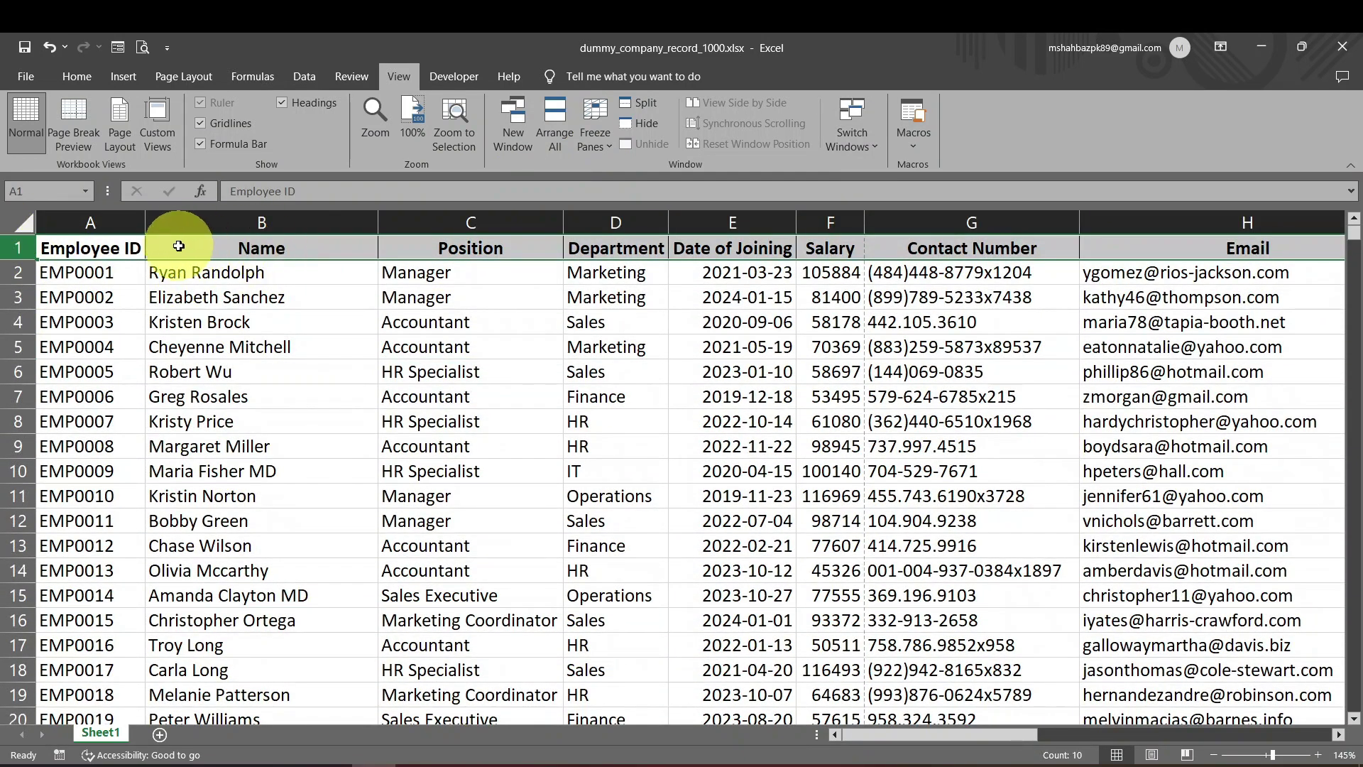
{"action": "left_click", "coordinate": [444, 274]}
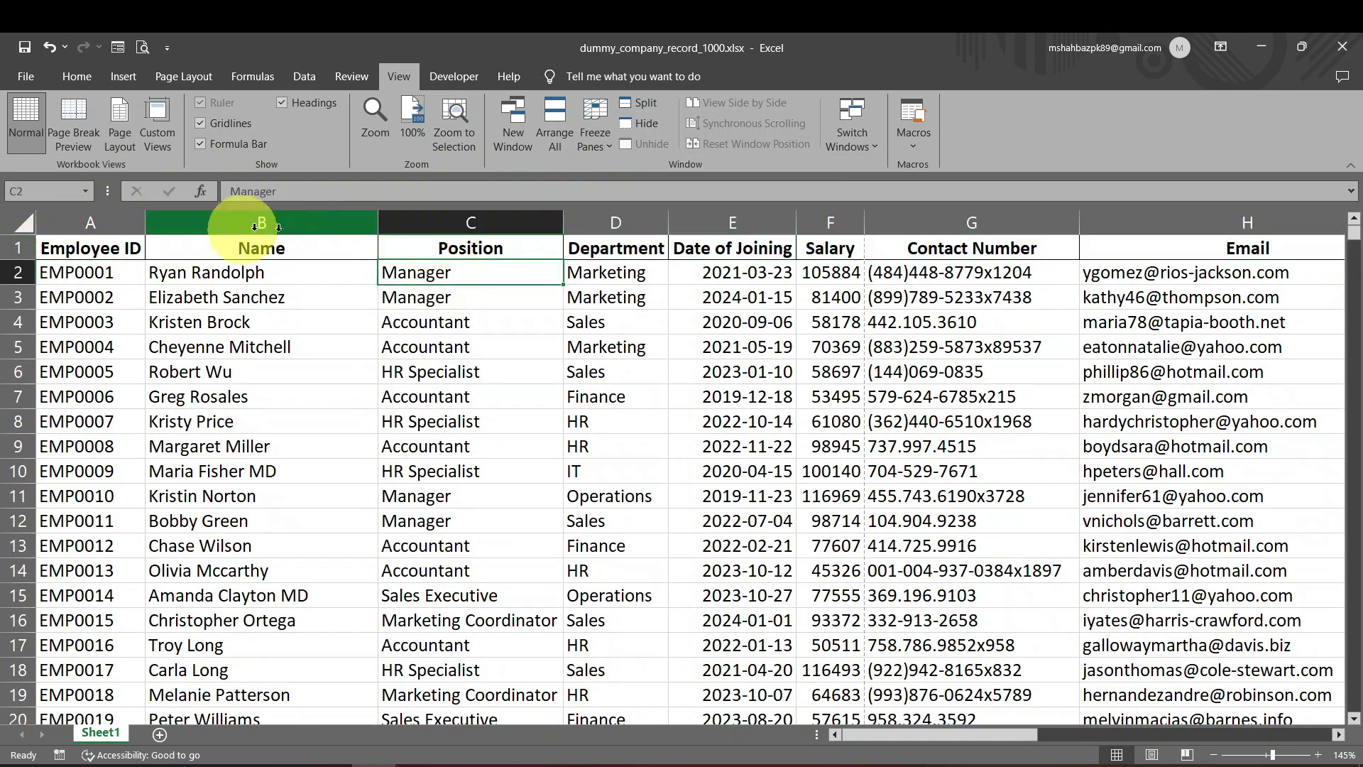
{"action": "left_click", "coordinate": [599, 146]}
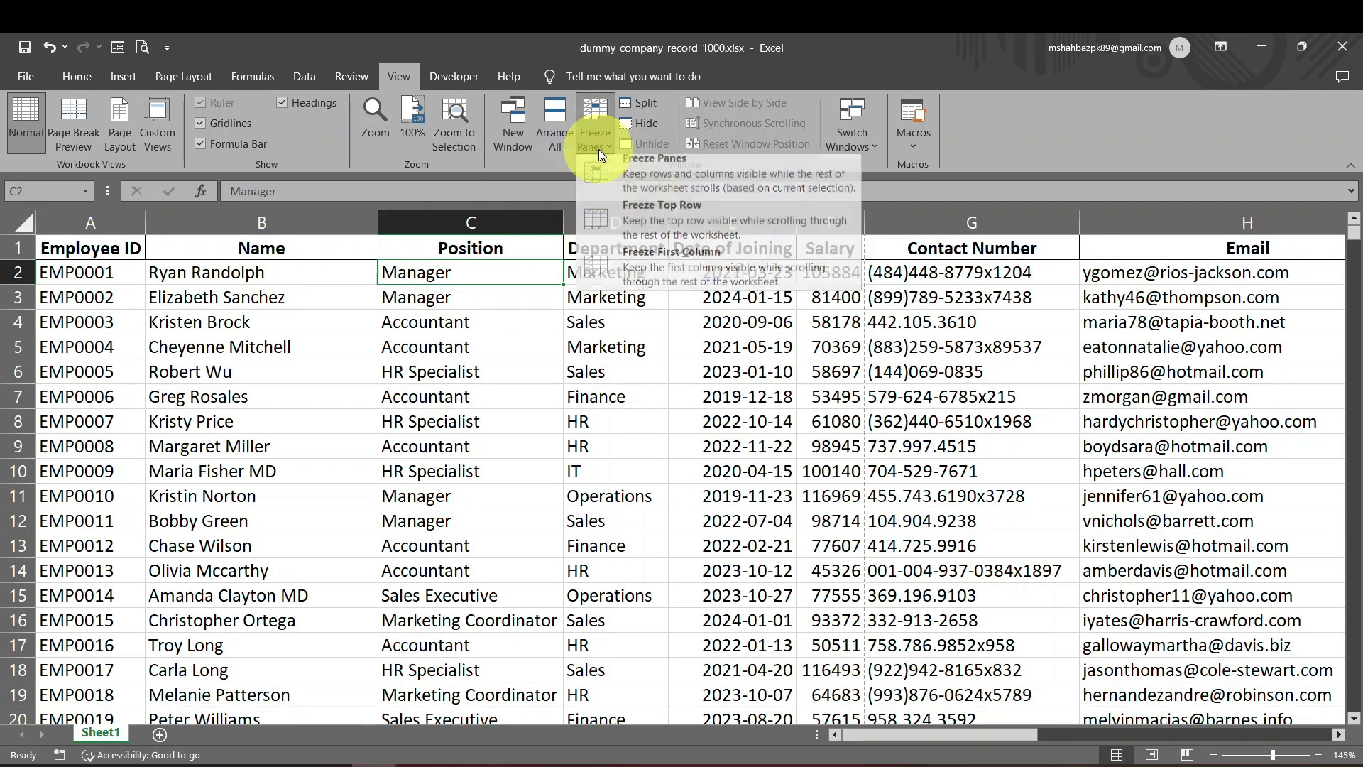
{"action": "left_click", "coordinate": [633, 226]}
{"action": "scroll", "coordinate": [524, 297], "scroll_direction": "down", "scroll_amount": 20}
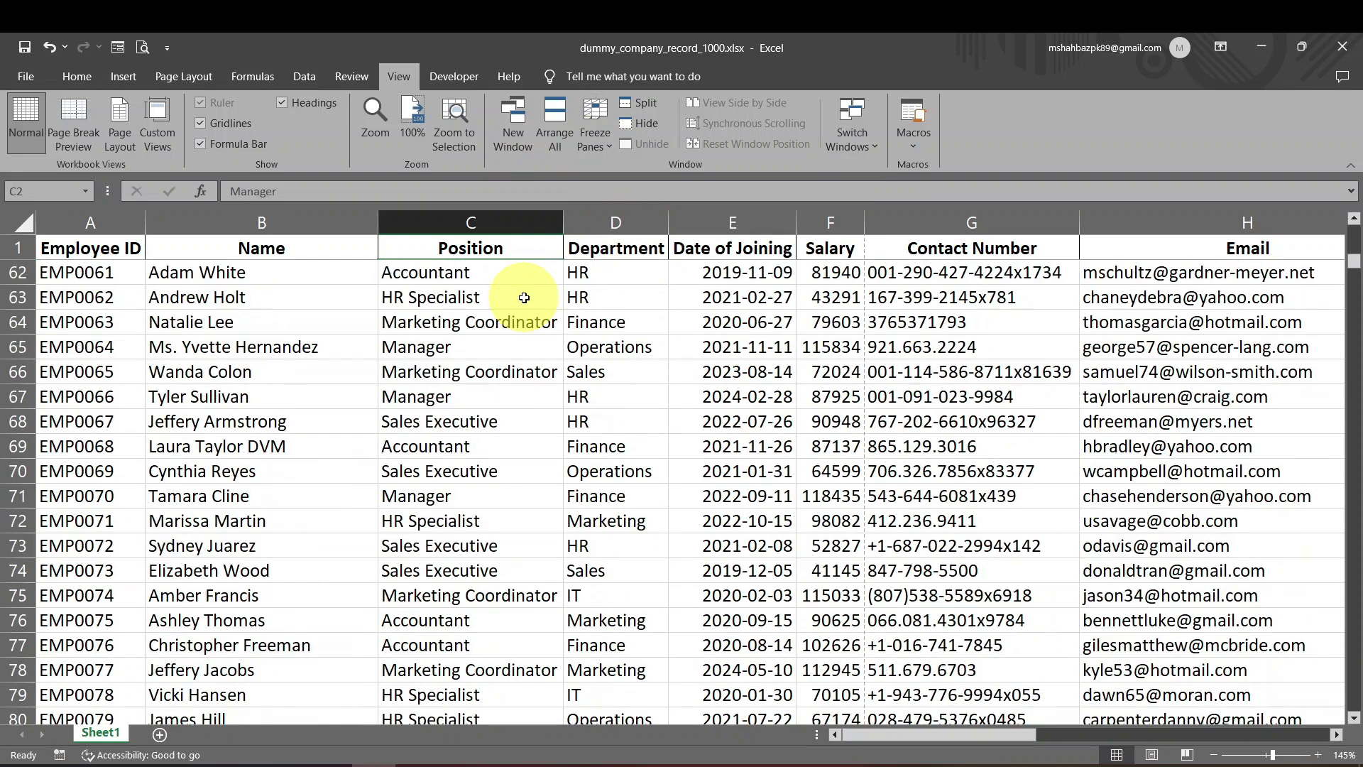
{"action": "scroll", "coordinate": [524, 298], "scroll_direction": "down", "scroll_amount": 20}
{"action": "scroll", "coordinate": [522, 297], "scroll_direction": "up", "scroll_amount": 20}
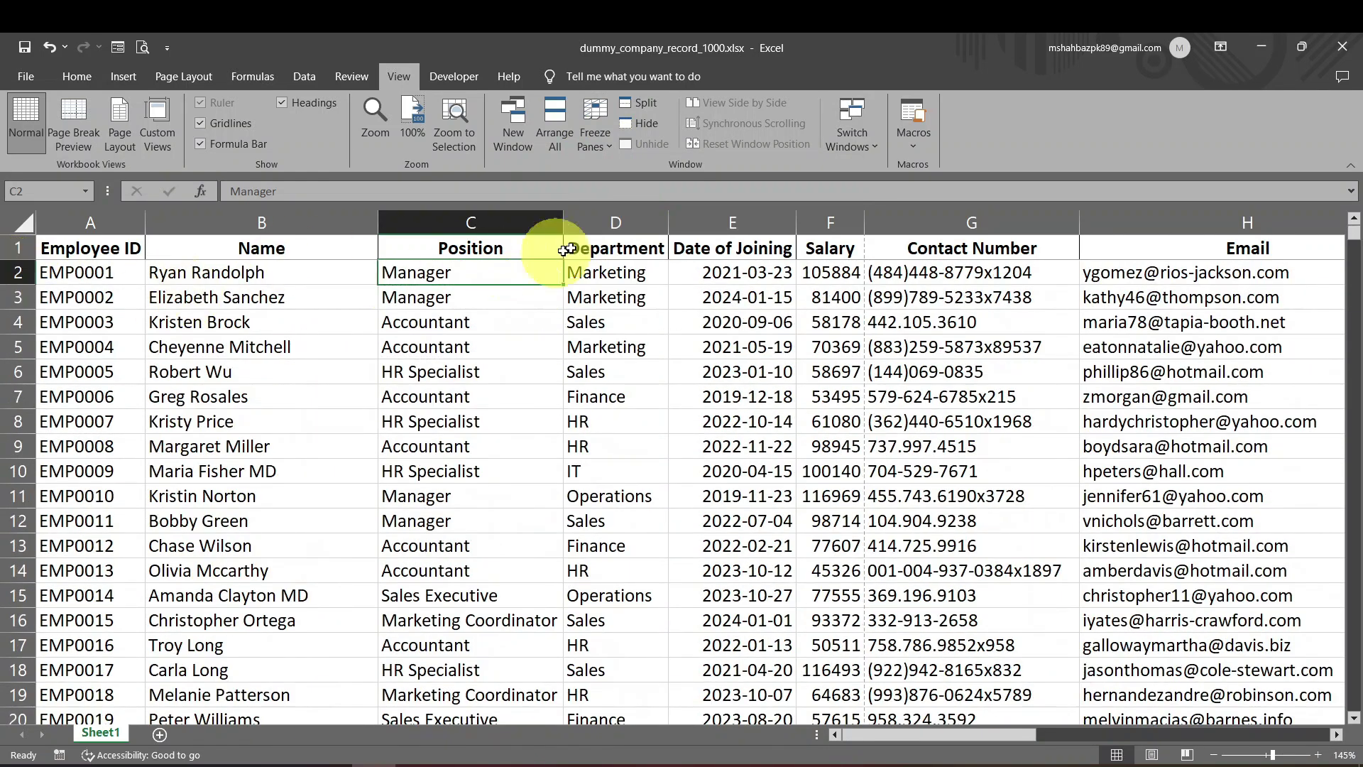
- Switch to freezing only the first column and check how the sheet scrolls vertically
{"action": "left_click", "coordinate": [585, 133]}
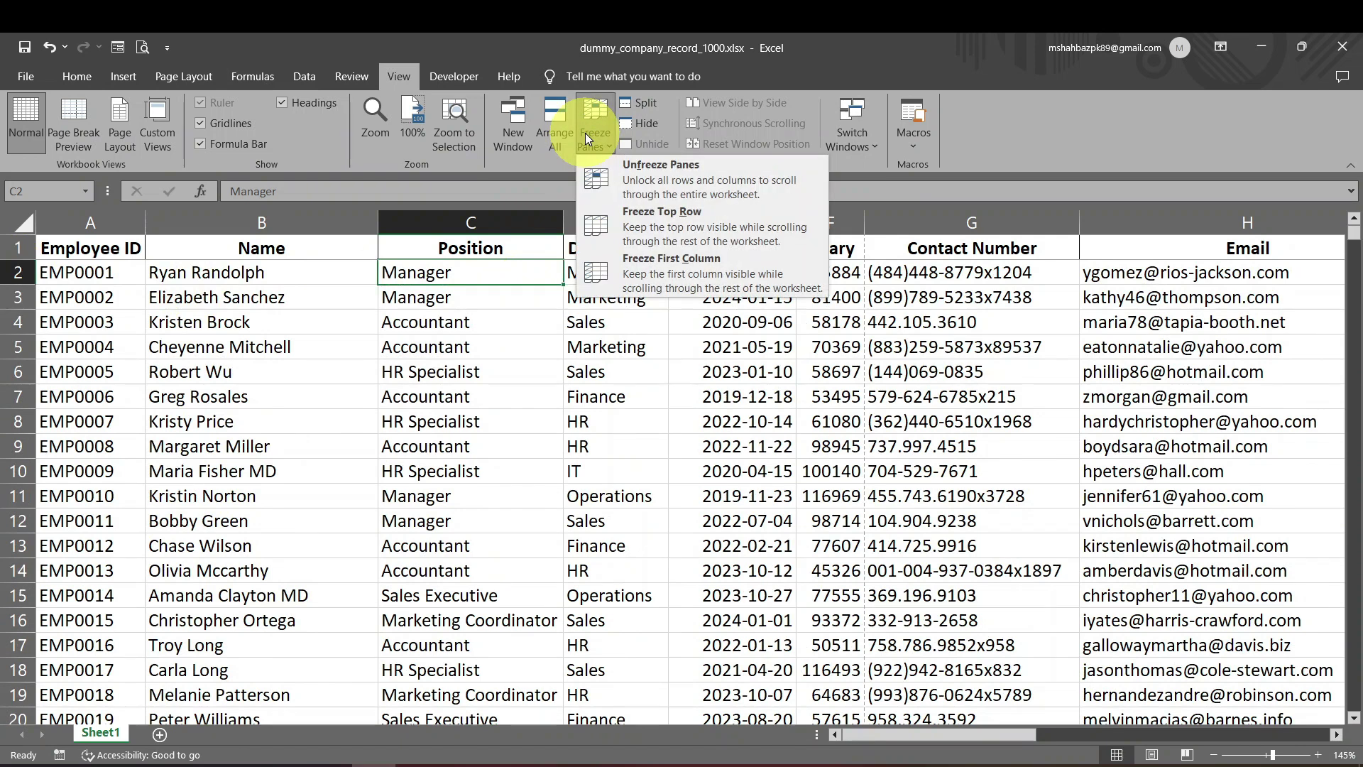
{"action": "left_click", "coordinate": [638, 277]}
{"action": "scroll", "coordinate": [449, 294], "scroll_direction": "down", "scroll_amount": 5}
{"action": "scroll", "coordinate": [441, 298], "scroll_direction": "up", "scroll_amount": 5}
- Move across row 2 from the Name column past Performance Rating and back to Employee ID, checking the locked first column
{"action": "left_click", "coordinate": [313, 270]}
{"action": "key", "text": "Right"}
{"action": "key", "text": "Right"}
{"action": "key", "text": "Right"}
{"action": "key", "text": "Right"}
{"action": "key", "text": "Right"}
{"action": "key", "text": "Right"}
{"action": "key", "text": "Right"}
{"action": "key", "text": "Right"}
{"action": "key", "text": "Right"}
{"action": "key", "text": "Right"}
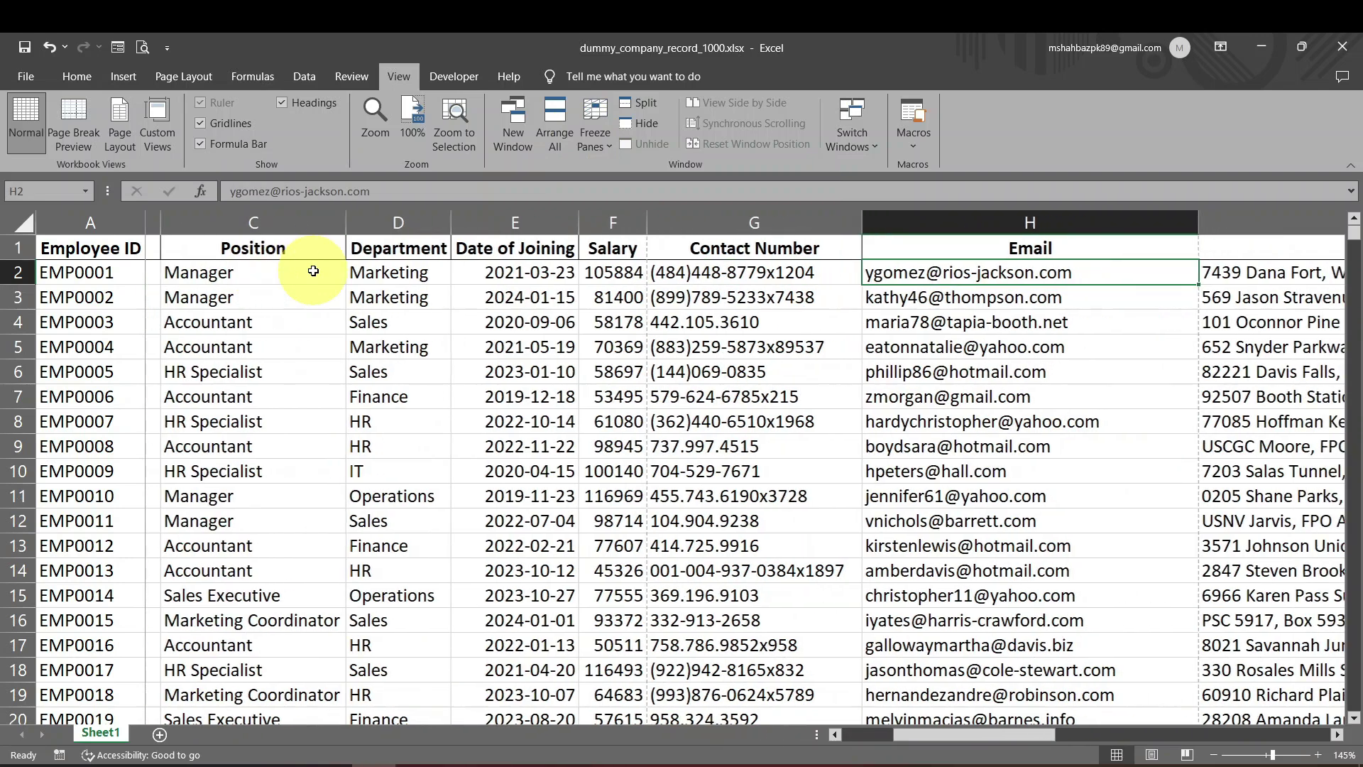
{"action": "key", "text": "Right"}
{"action": "key", "text": "Right"}
{"action": "key", "text": "ctrl+Left"}
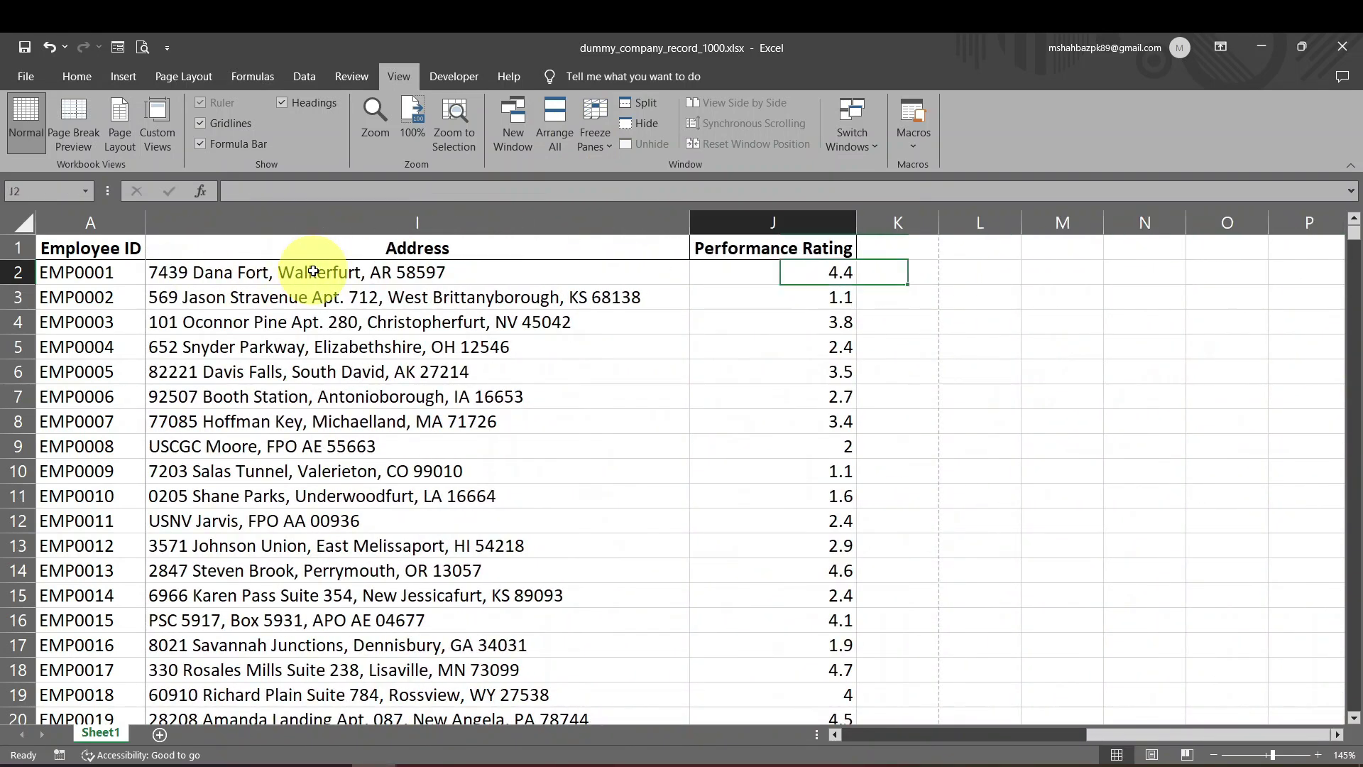
{"action": "key", "text": "ctrl+Left"}
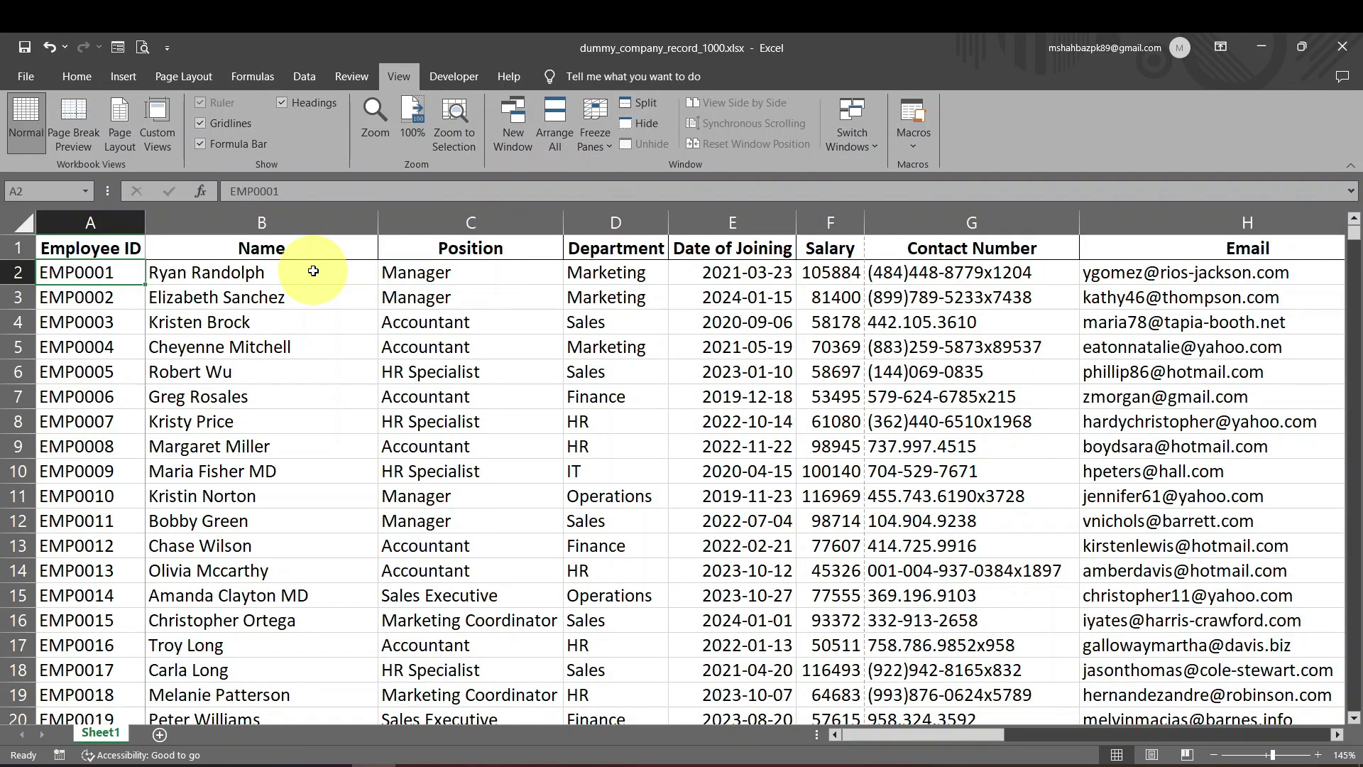
- Unfreeze the panes, then apply Freeze Panes at cell C2 to lock row 1 and the Employee ID and Name columns
{"action": "left_click", "coordinate": [604, 135]}
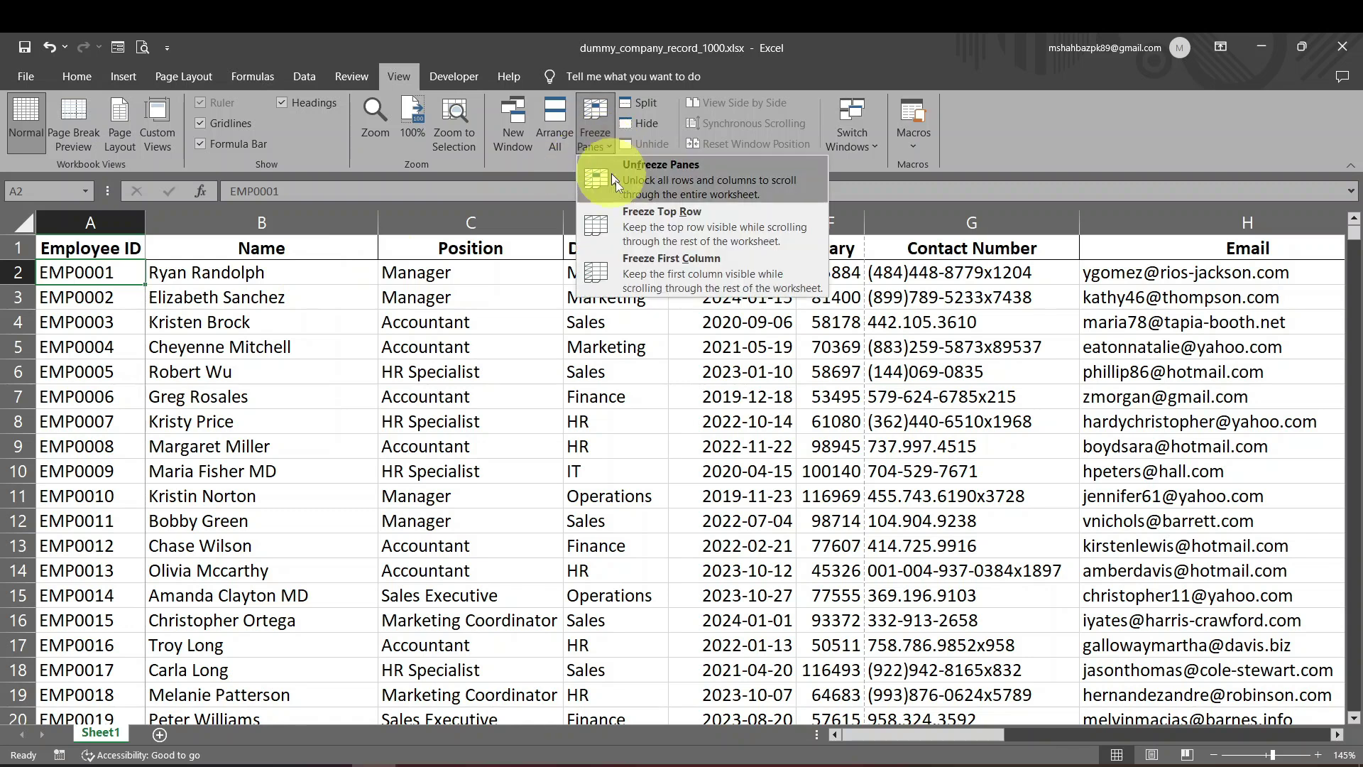
{"action": "left_click", "coordinate": [628, 177]}
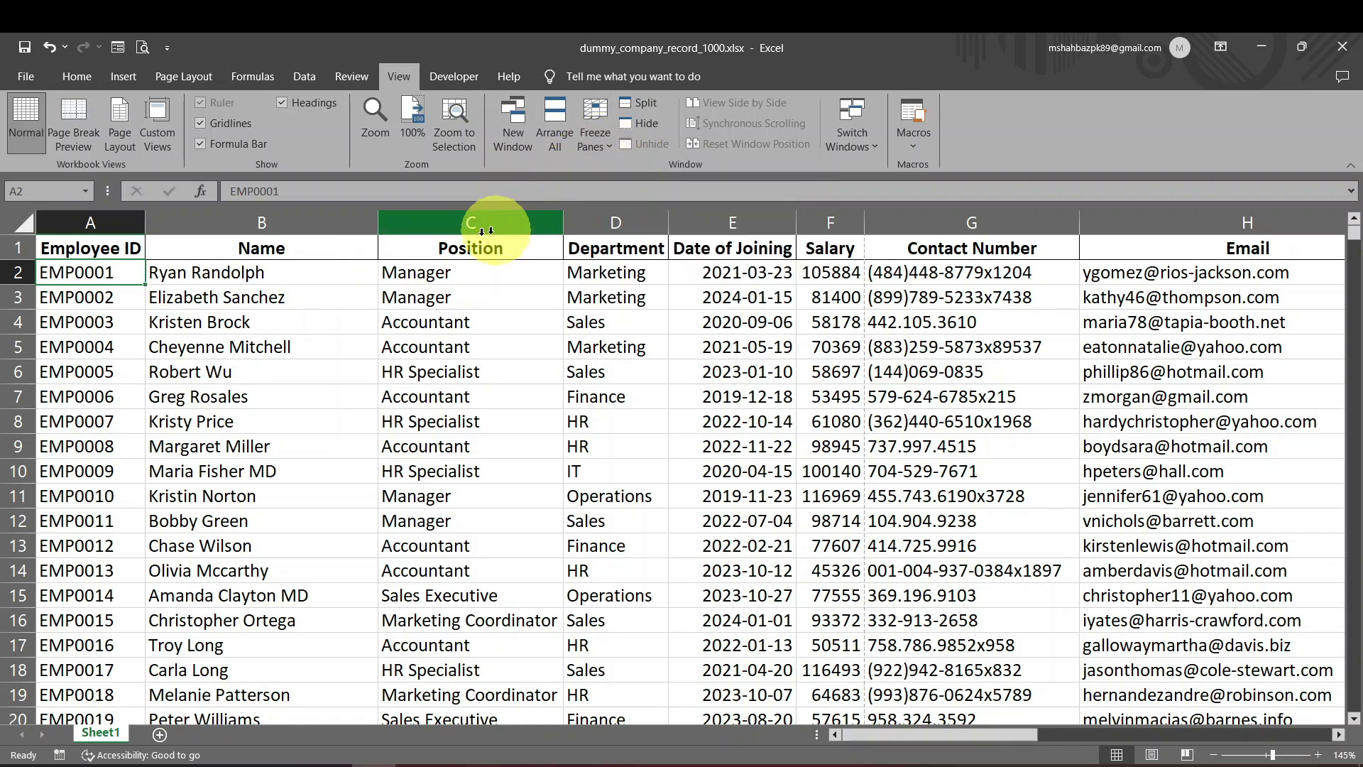
{"action": "left_click", "coordinate": [415, 267]}
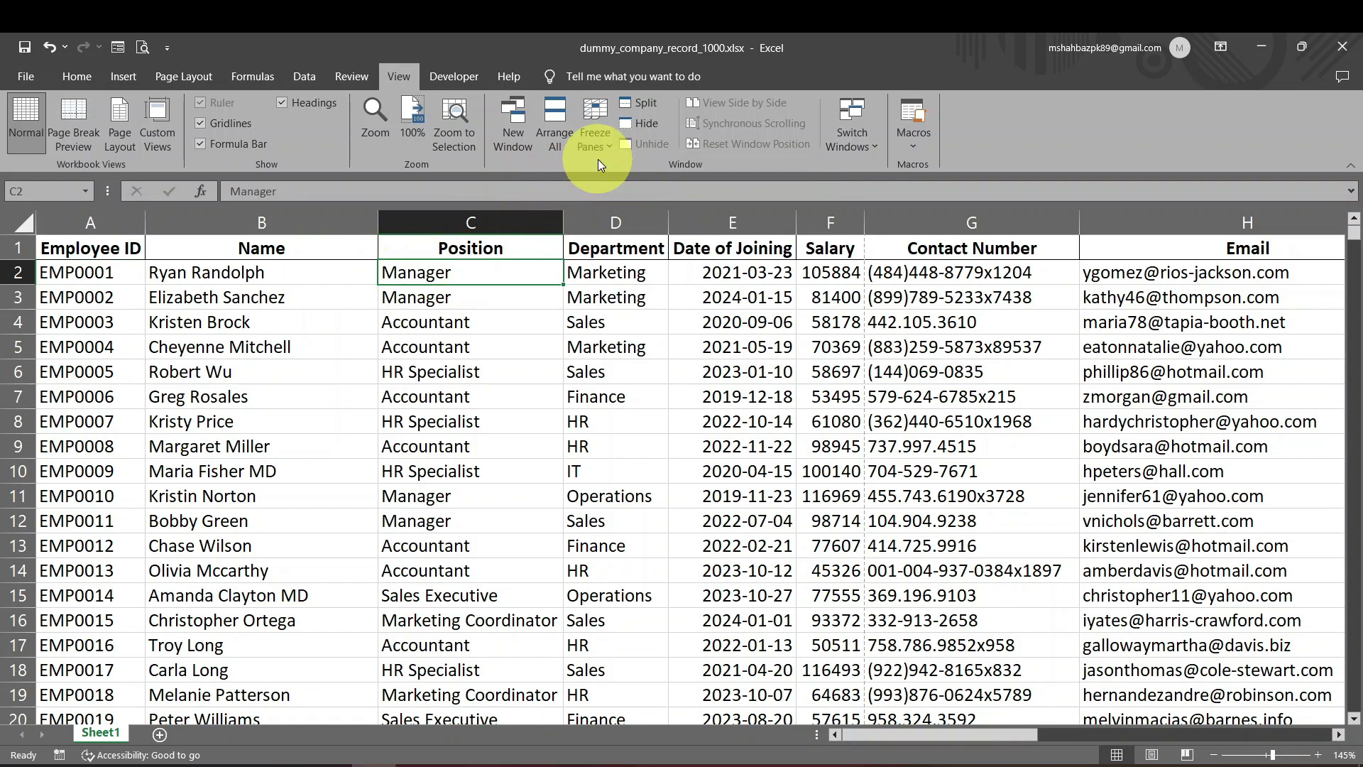
{"action": "left_click", "coordinate": [600, 155]}
{"action": "left_click", "coordinate": [606, 176]}
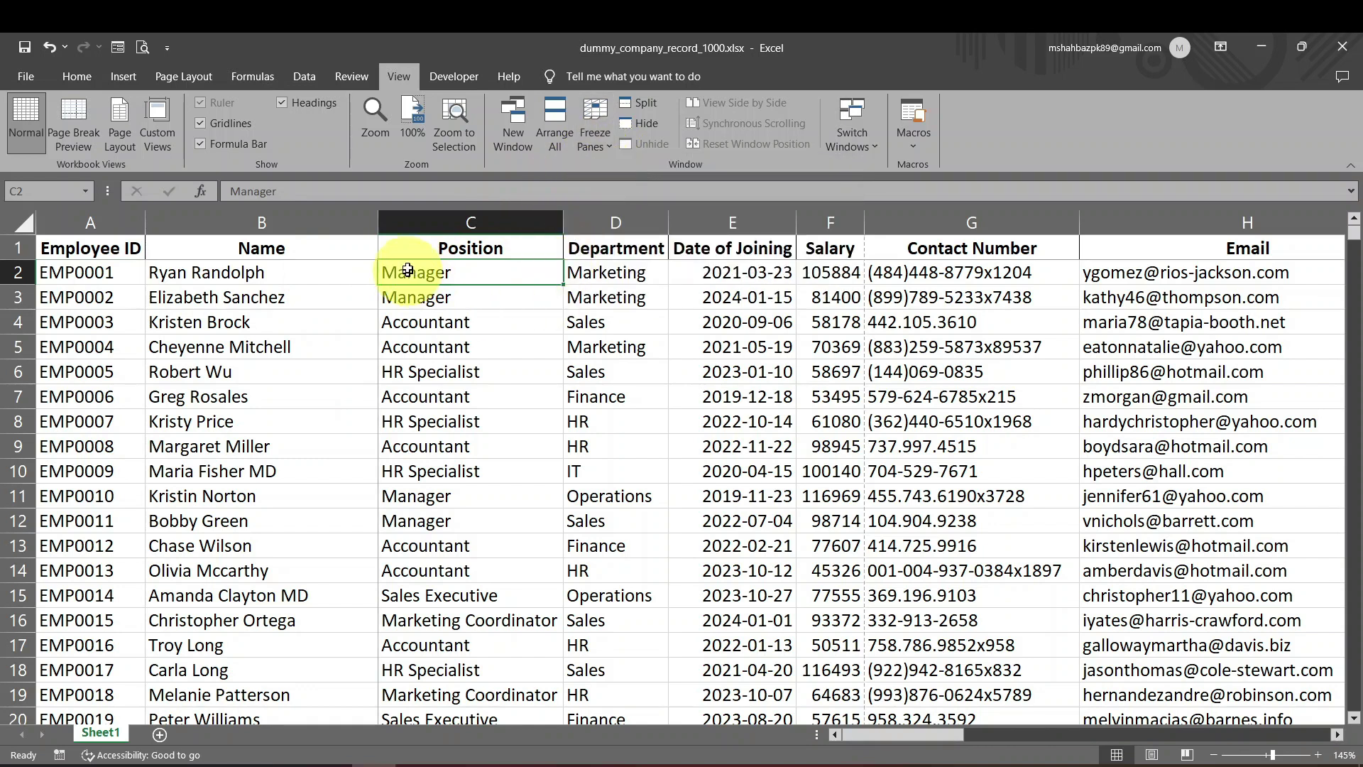
- Select the Position heading, then names B6:B11, and scroll through the records to check the locked heading row
{"action": "left_click", "coordinate": [407, 246]}
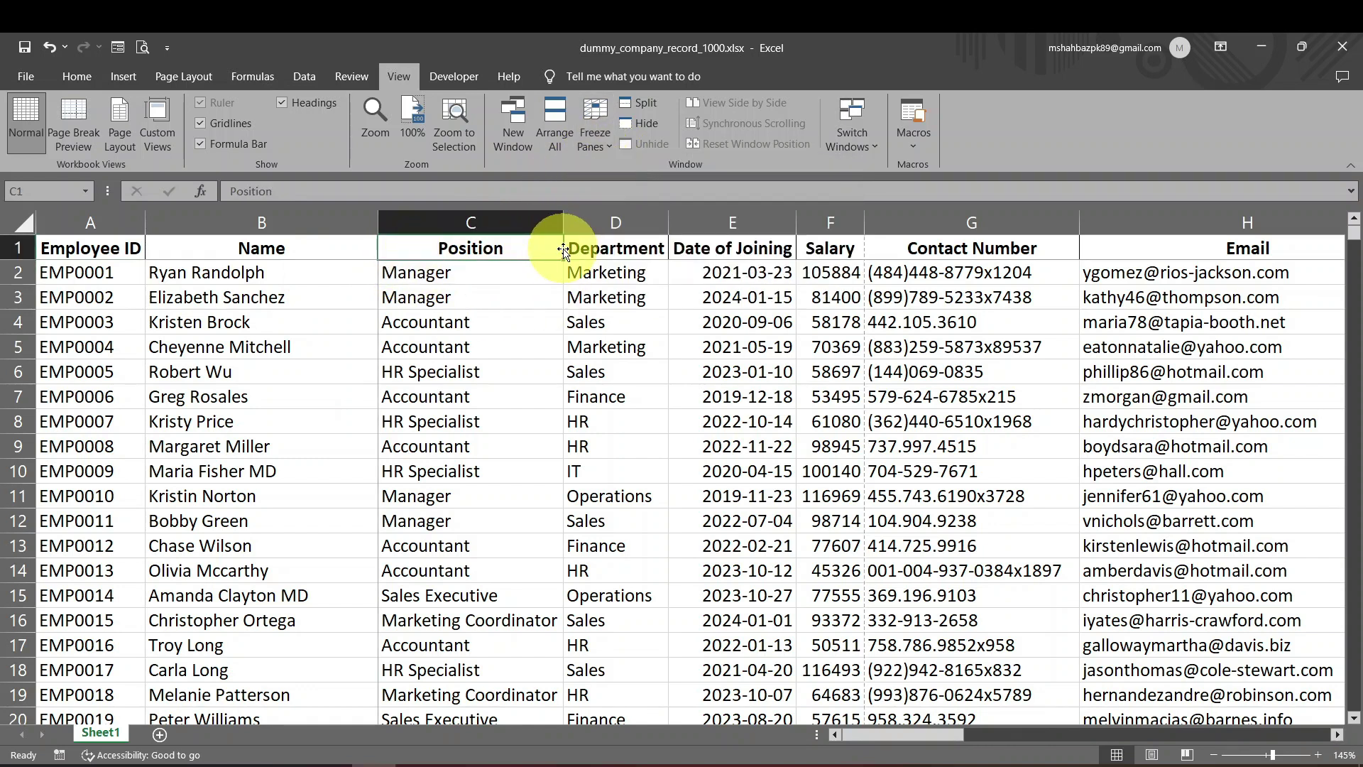
{"action": "left_click_drag", "start_coordinate": [313, 371], "coordinate": [317, 497]}
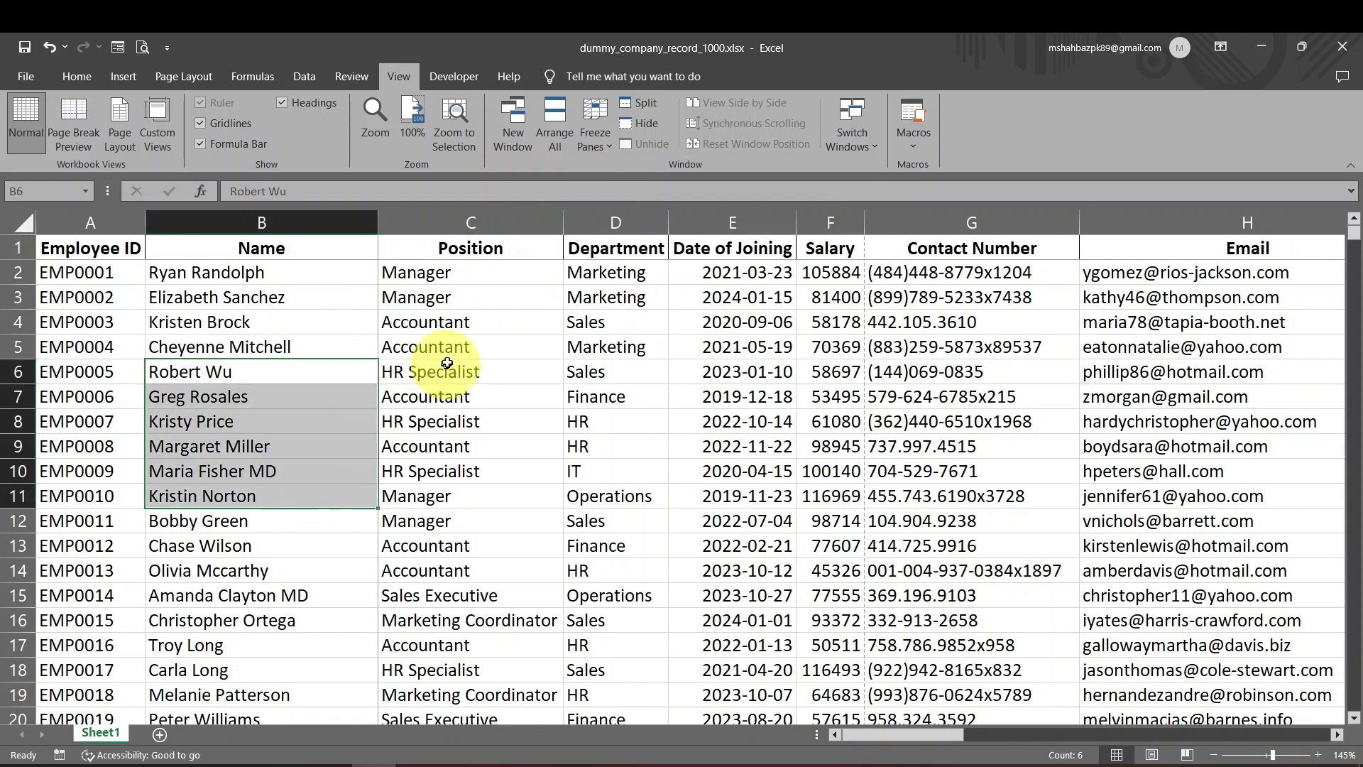
{"action": "scroll", "coordinate": [442, 295], "scroll_direction": "down", "scroll_amount": 20}
{"action": "scroll", "coordinate": [448, 297], "scroll_direction": "up", "scroll_amount": 18}
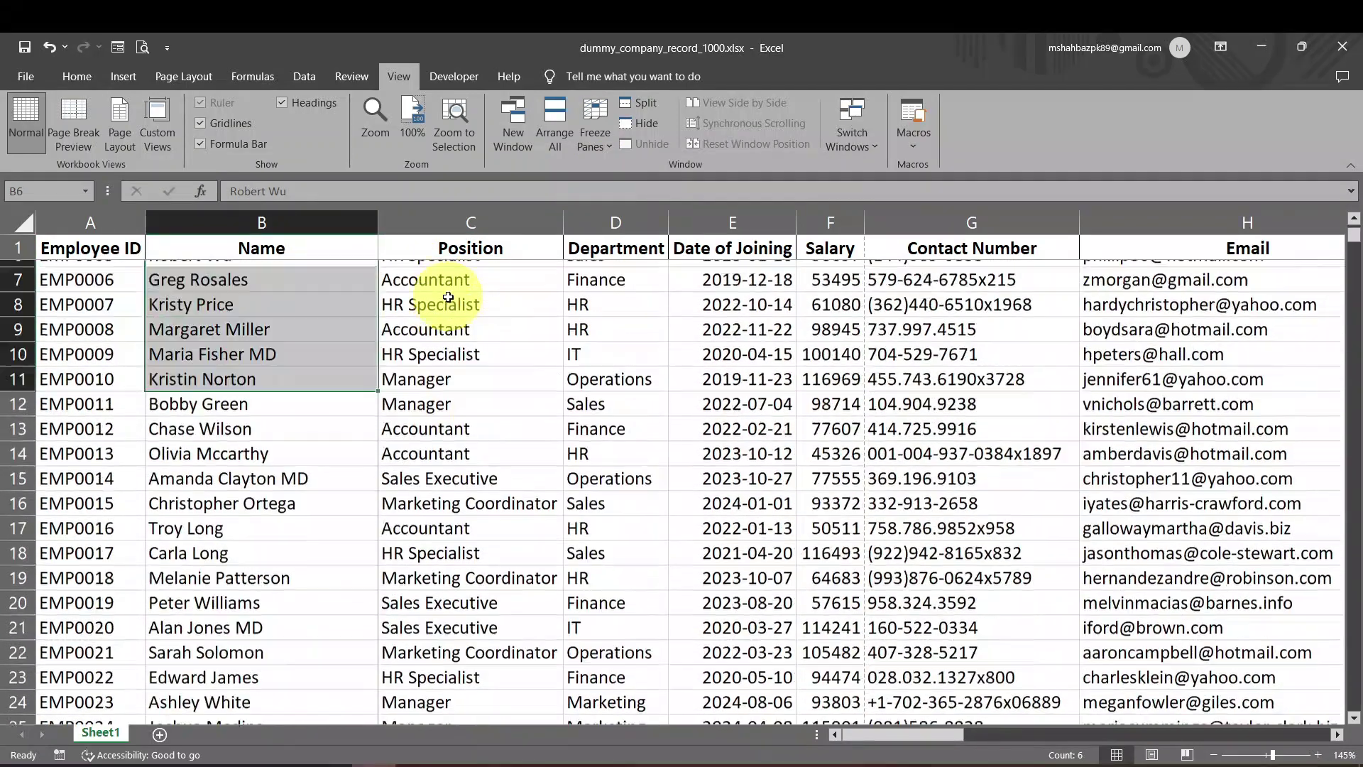
{"action": "scroll", "coordinate": [448, 296], "scroll_direction": "up", "scroll_amount": 2}
- Move across row 2 from the Position column and return to Employee ID, checking the locked Employee ID and Name columns
{"action": "left_click", "coordinate": [448, 285]}
{"action": "key", "text": "Right"}
{"action": "key", "text": "Right"}
{"action": "key", "text": "Right"}
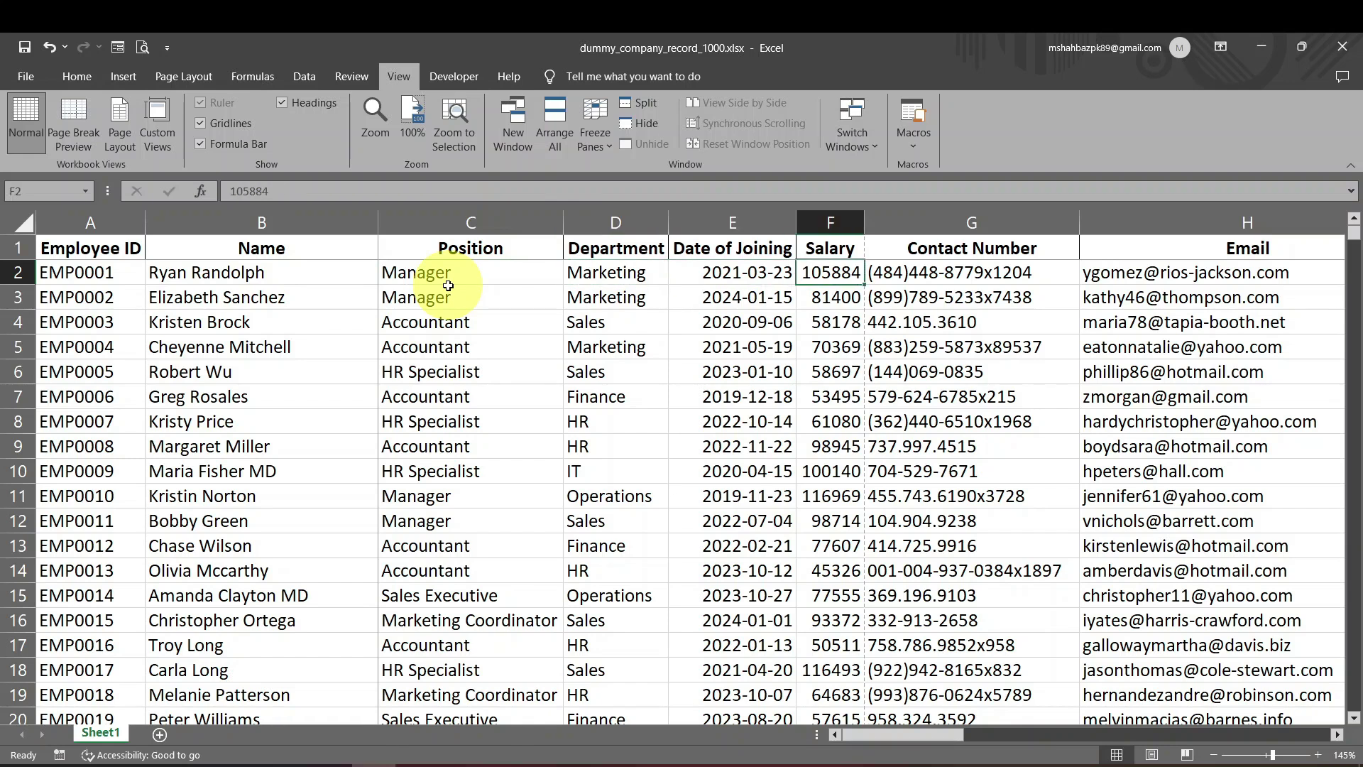
{"action": "key", "text": "Right"}
{"action": "key", "text": "Right"}
{"action": "key", "text": "Right"}
{"action": "key", "text": "Right"}
{"action": "key", "text": "Home"}
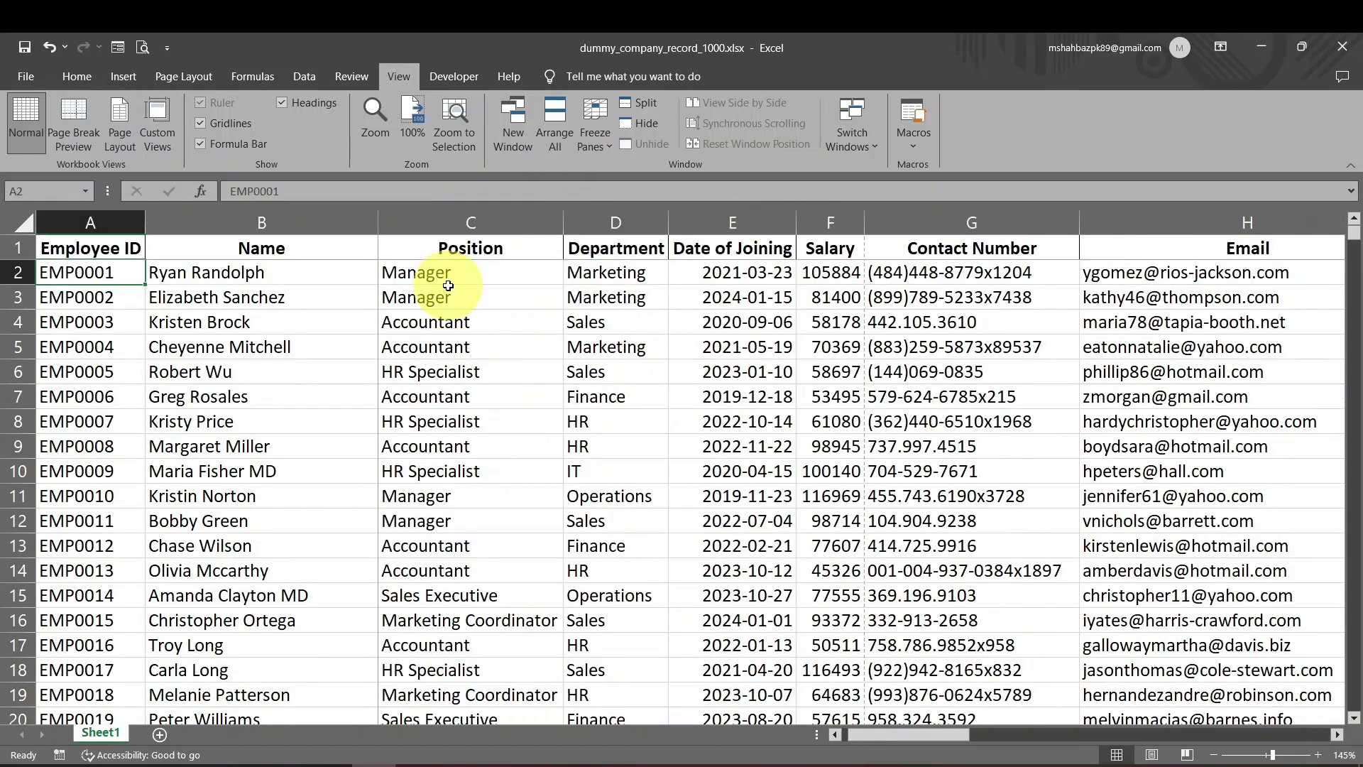